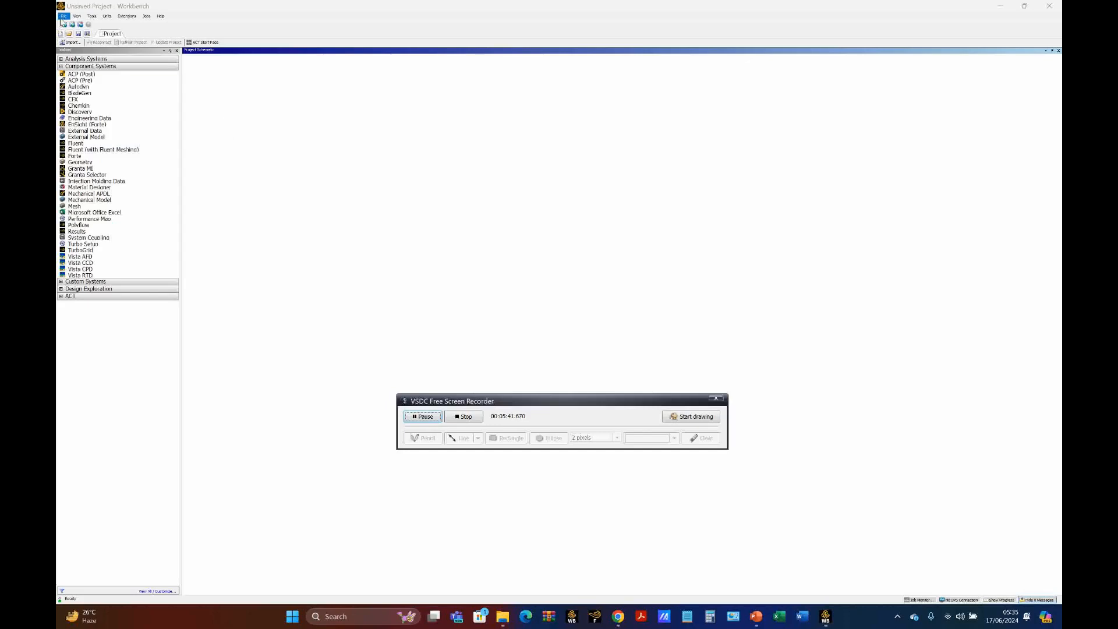
Step: Open the recent project Cyclone CFD Simulation - 16 Juni 2024 and add a Mesh component system named Cyclone Inlet
{"action": "left_click", "coordinate": [64, 16]}
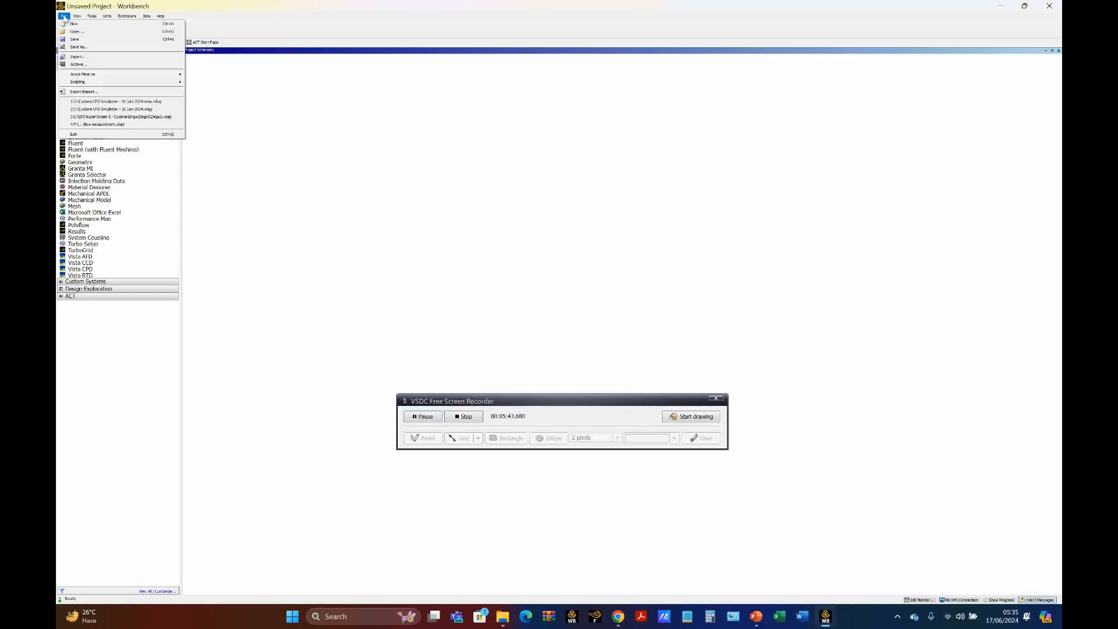
{"action": "left_click", "coordinate": [140, 110]}
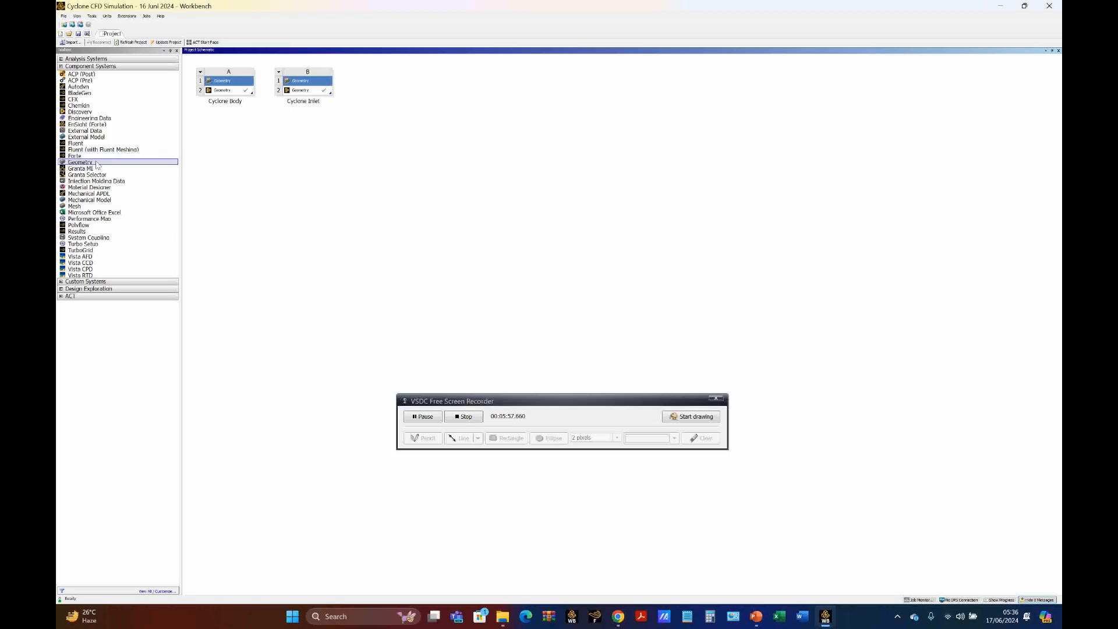
{"action": "left_click_drag", "start_coordinate": [79, 207], "coordinate": [368, 88]}
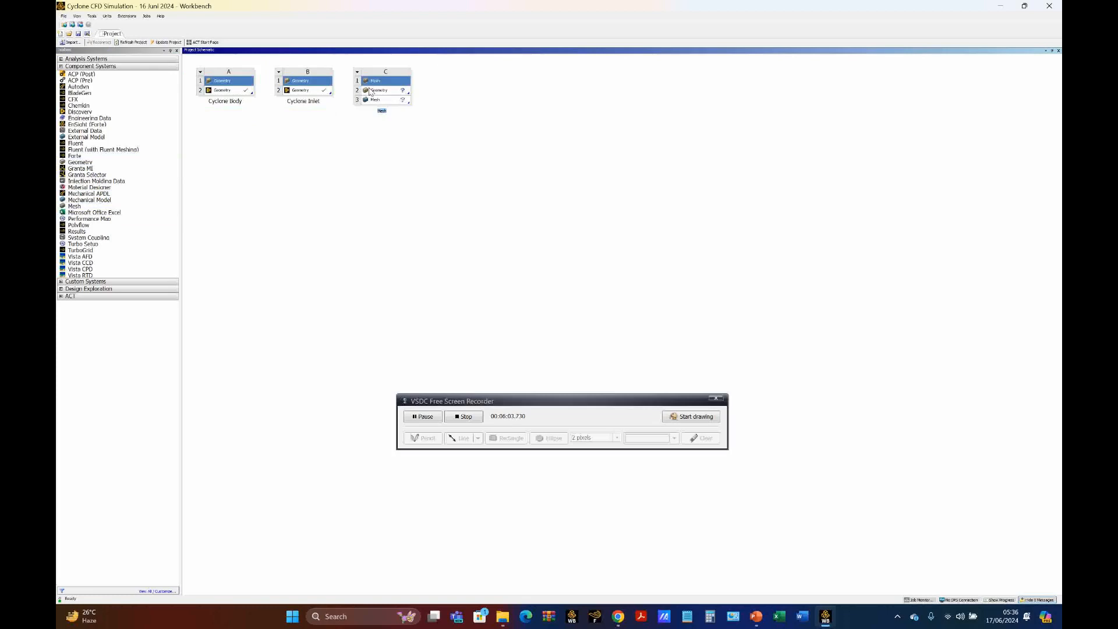
{"action": "type", "text": "d"}
{"action": "type", "text": "yclone Inlet"}
{"action": "left_click", "coordinate": [371, 92]}
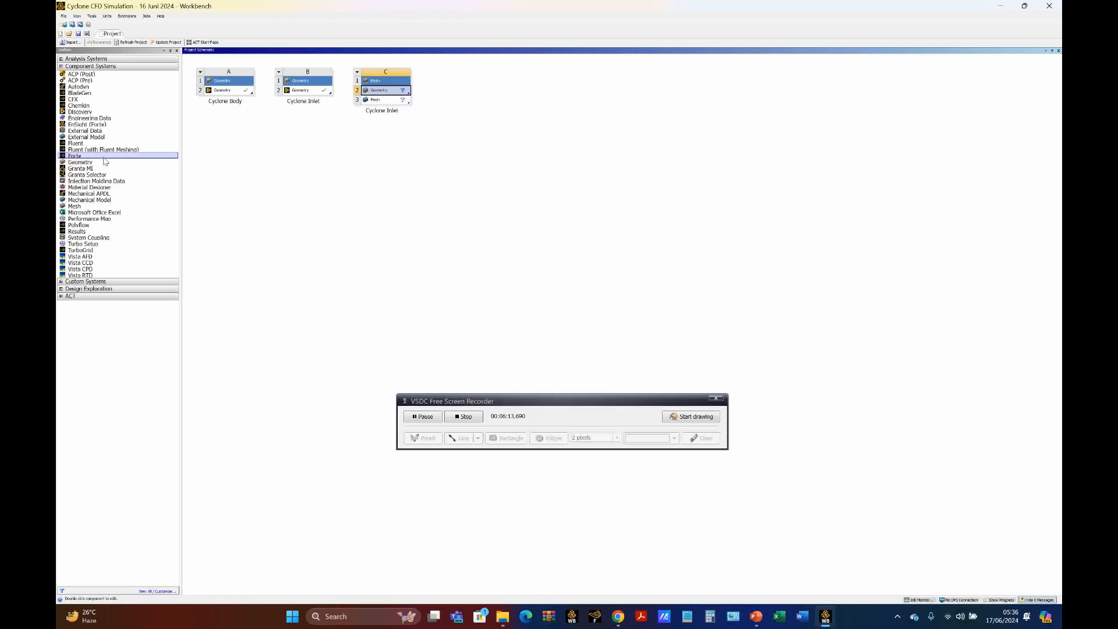
Step: Add a second Mesh component system beside the first and name it Cyclone Body
{"action": "left_click_drag", "start_coordinate": [93, 207], "coordinate": [457, 93]}
{"action": "type", "text": "Cyclone Body"}
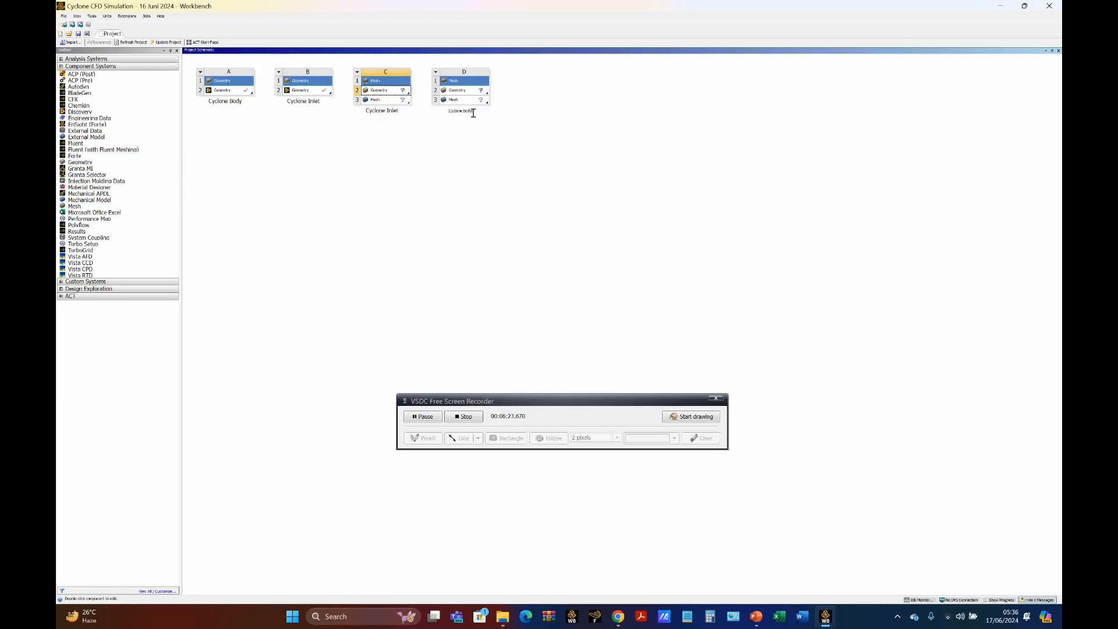
{"action": "key", "text": "Return"}
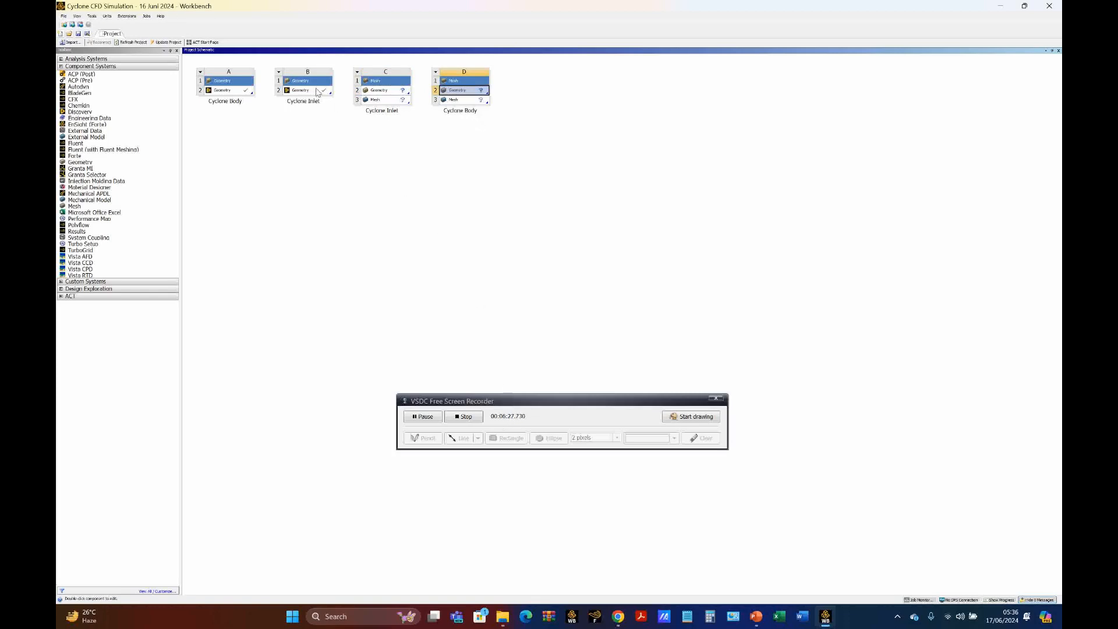
Step: Link the Cyclone Inlet and Cyclone Body geometry cells to the Geometry cells of their matching mesh systems
{"action": "left_click_drag", "start_coordinate": [320, 95], "coordinate": [378, 94]}
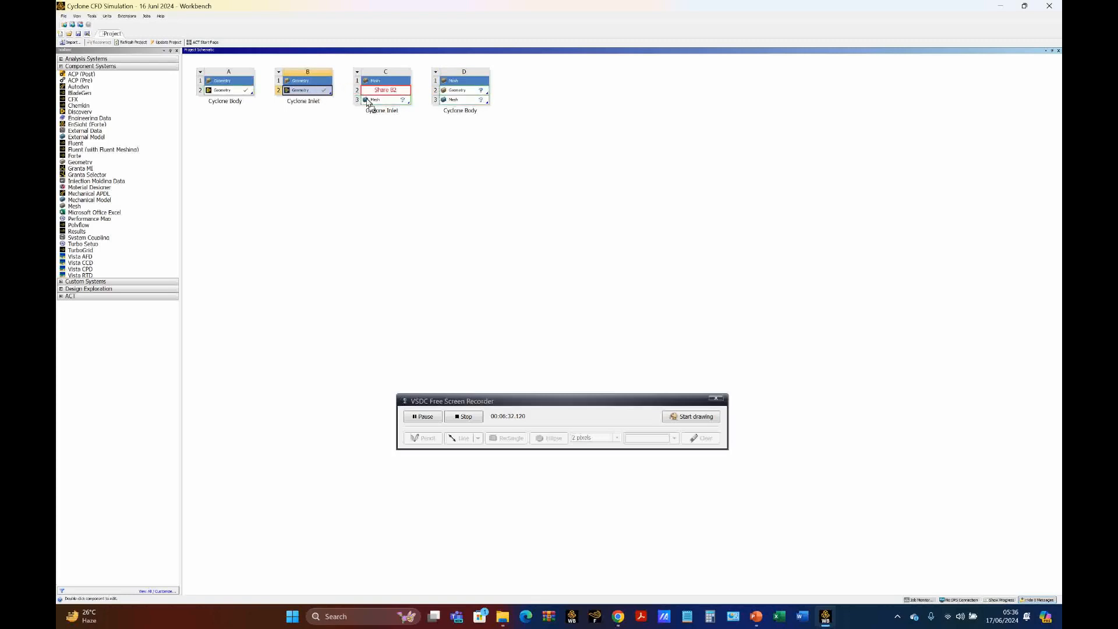
{"action": "left_click", "coordinate": [328, 136]}
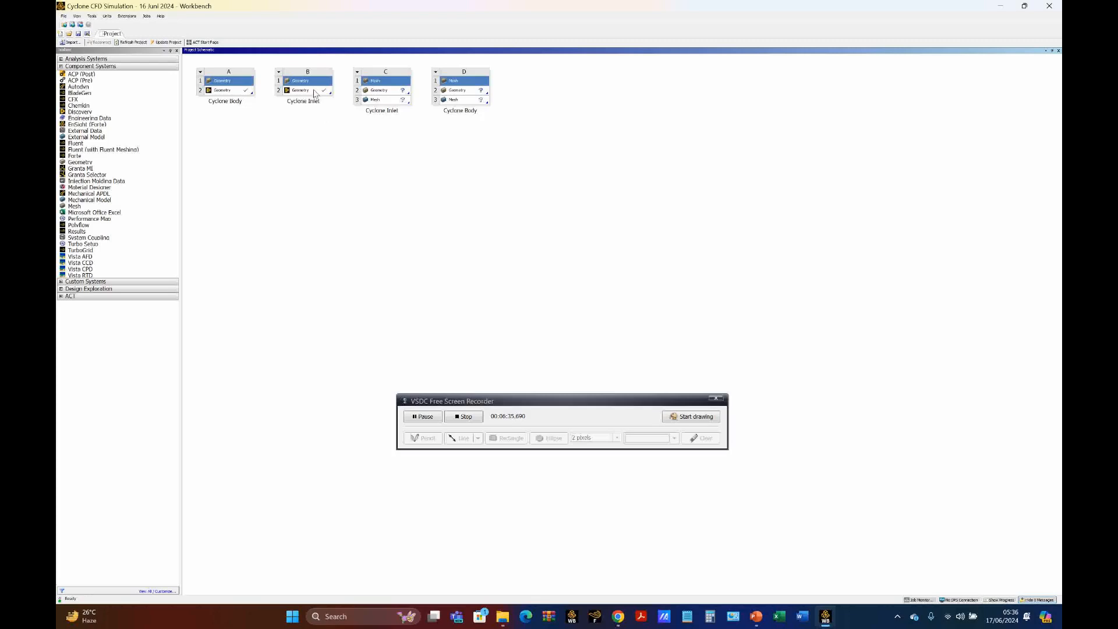
{"action": "left_click", "coordinate": [315, 93]}
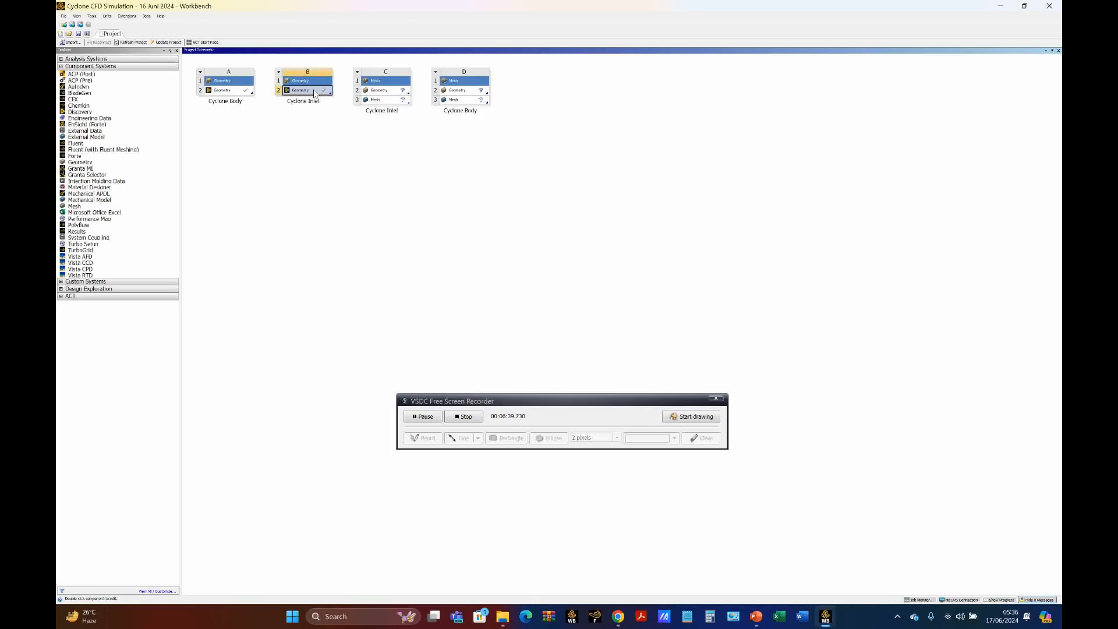
{"action": "left_click_drag", "start_coordinate": [315, 93], "coordinate": [375, 93]}
{"action": "left_click", "coordinate": [235, 93]}
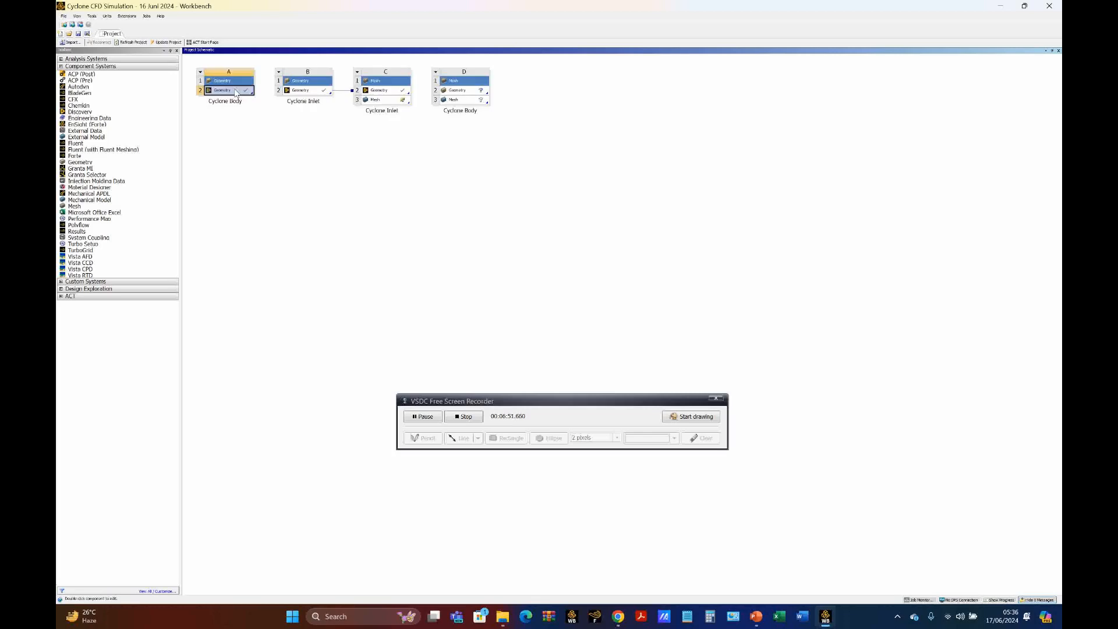
{"action": "left_click_drag", "start_coordinate": [235, 93], "coordinate": [458, 93]}
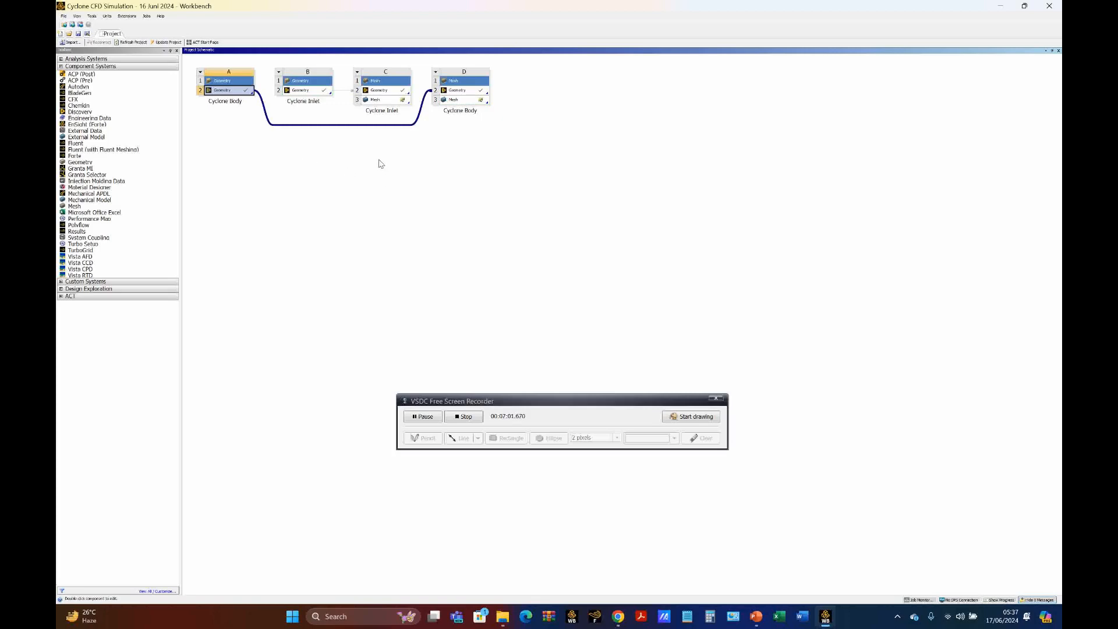
Step: Open the Mesh cell of the Cyclone Inlet mesh system for editing in Ansys Meshing
{"action": "left_click", "coordinate": [387, 104]}
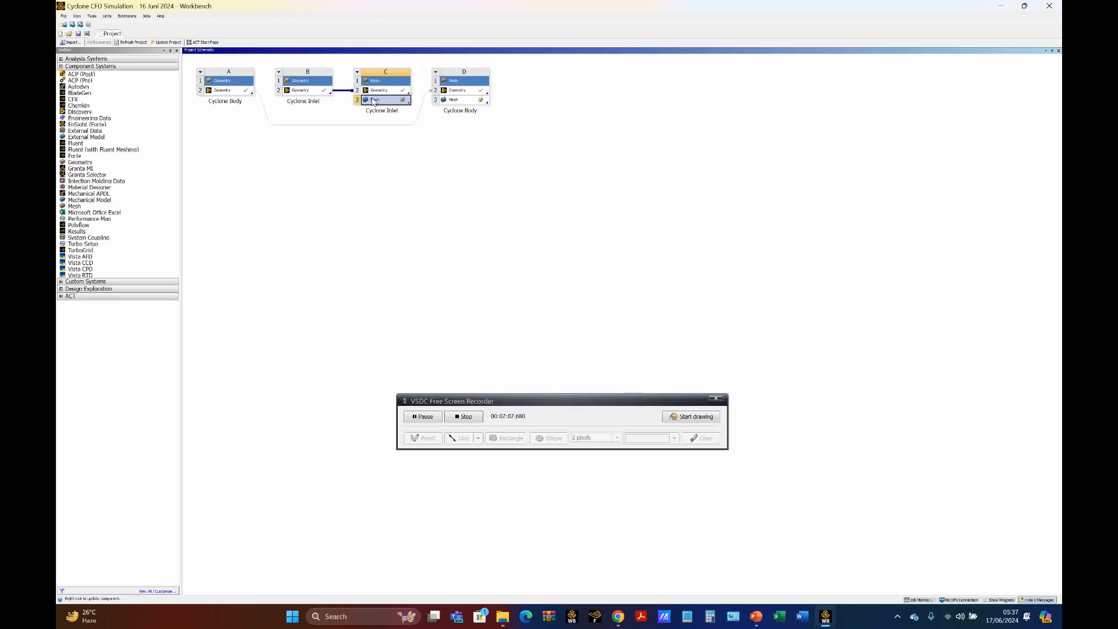
{"action": "left_click", "coordinate": [389, 151]}
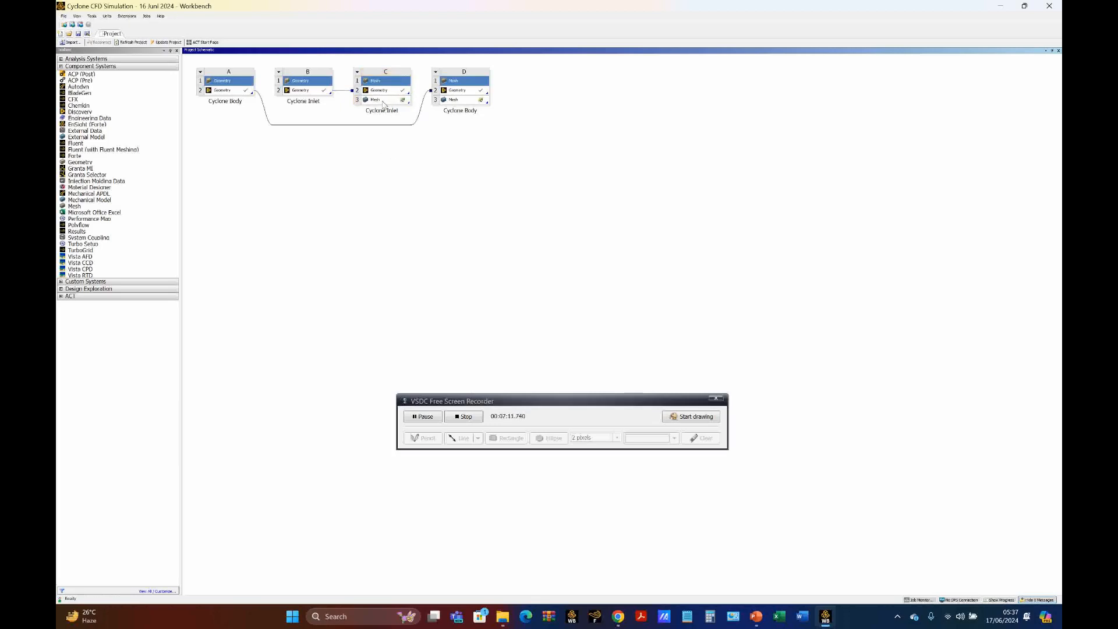
{"action": "left_click", "coordinate": [384, 103]}
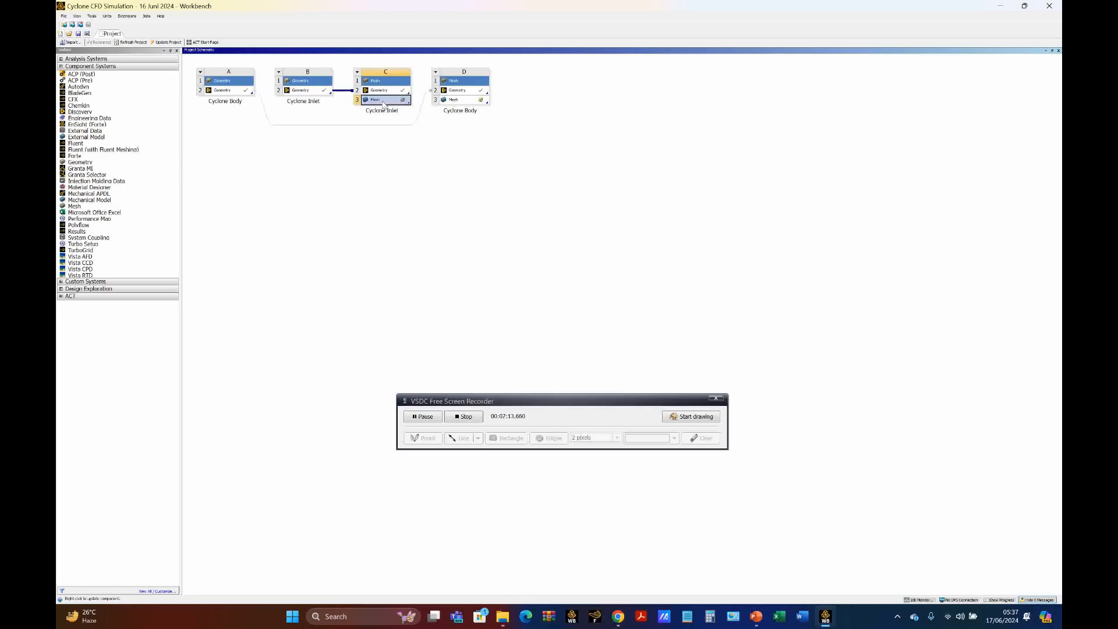
{"action": "double_click", "coordinate": [384, 103]}
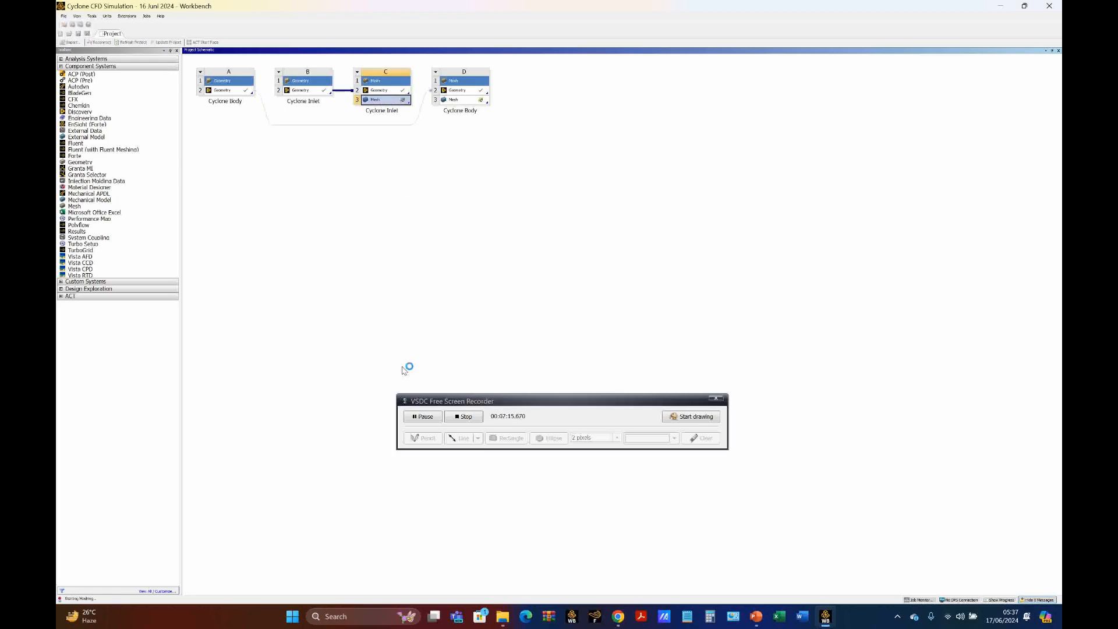
{"action": "left_click", "coordinate": [420, 416]}
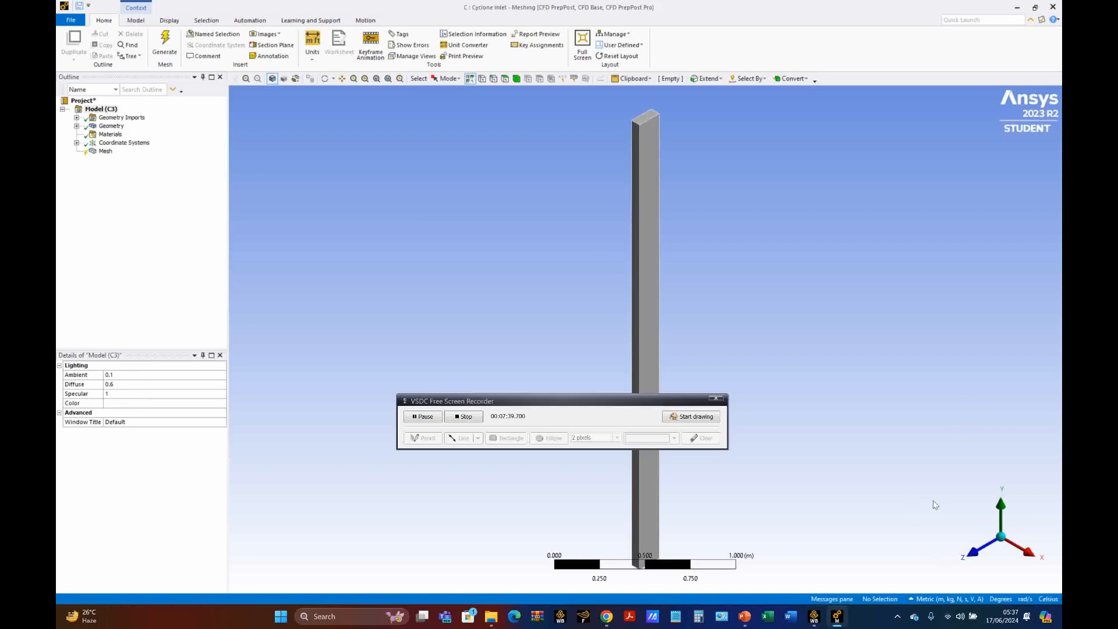
Step: Create a named selection "outlet-inlet section" from the small end face at the duct's negative Y end
{"action": "middle_click_drag", "start_coordinate": [952, 517], "coordinate": [1000, 383]}
{"action": "middle_click_drag", "start_coordinate": [950, 562], "coordinate": [929, 538]}
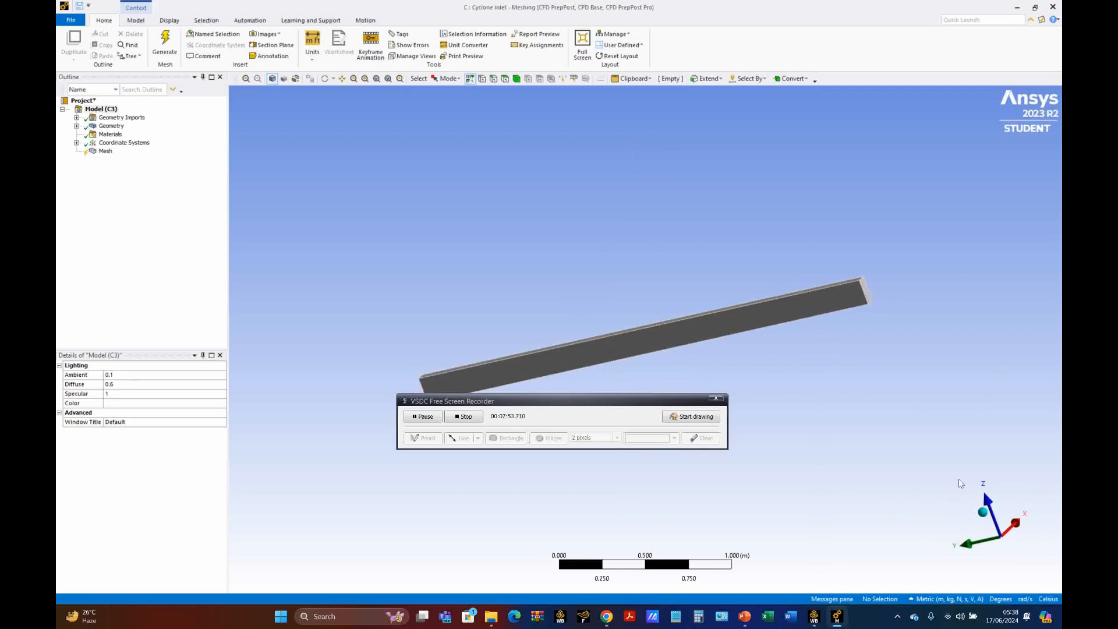
{"action": "middle_click_drag", "start_coordinate": [886, 437], "coordinate": [938, 487]}
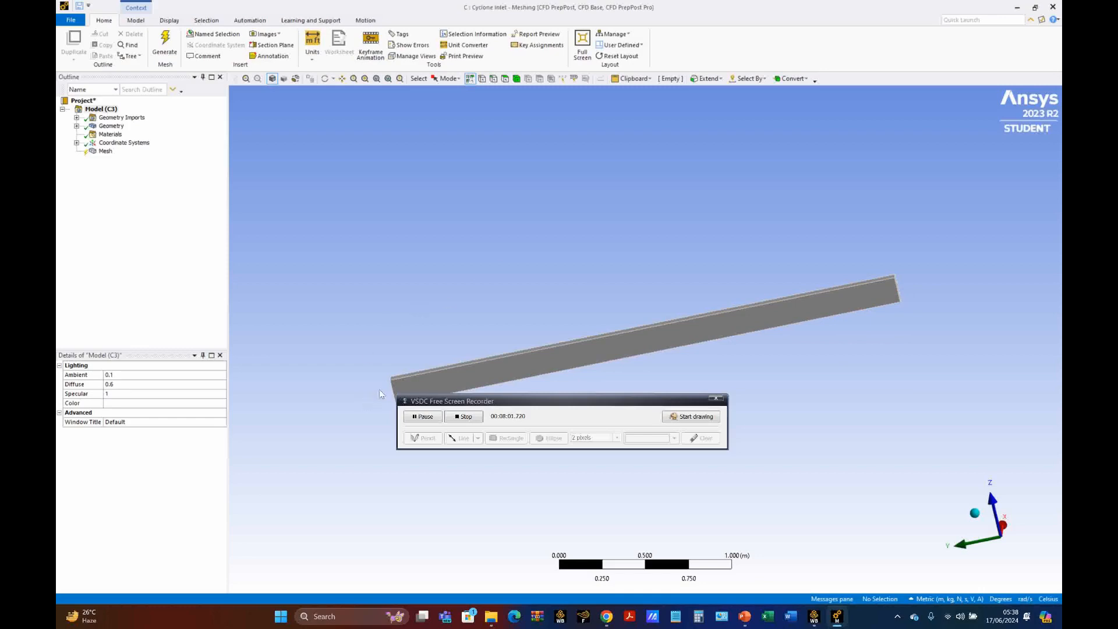
{"action": "middle_click_drag", "start_coordinate": [834, 389], "coordinate": [776, 375]}
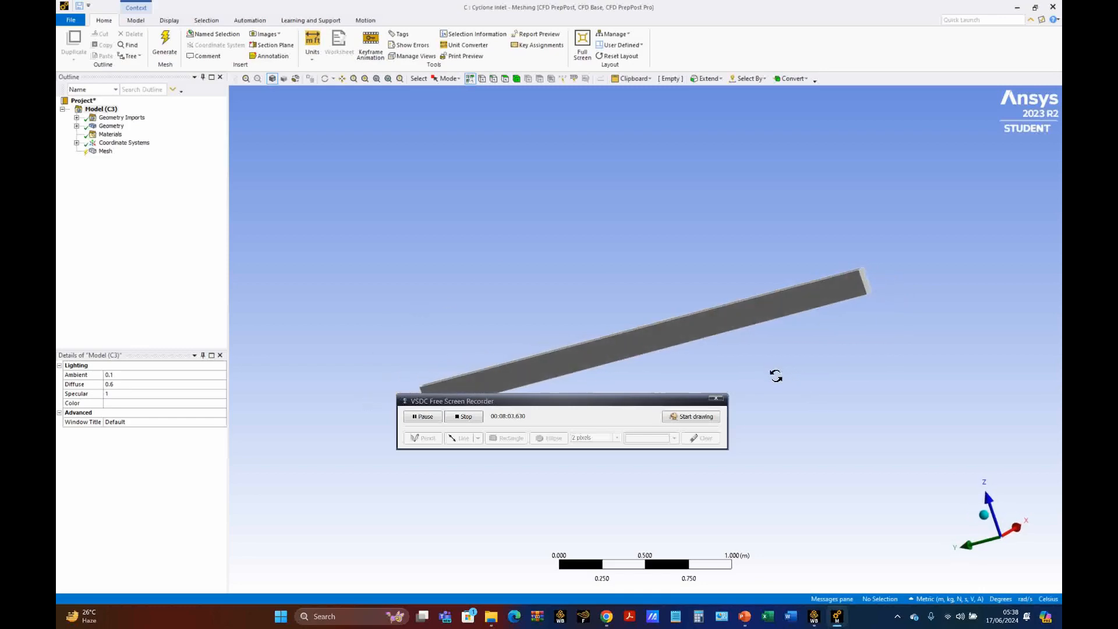
{"action": "scroll", "coordinate": [820, 398], "scroll_direction": "up", "scroll_amount": 1}
{"action": "scroll", "coordinate": [820, 398], "scroll_direction": "up", "scroll_amount": 2}
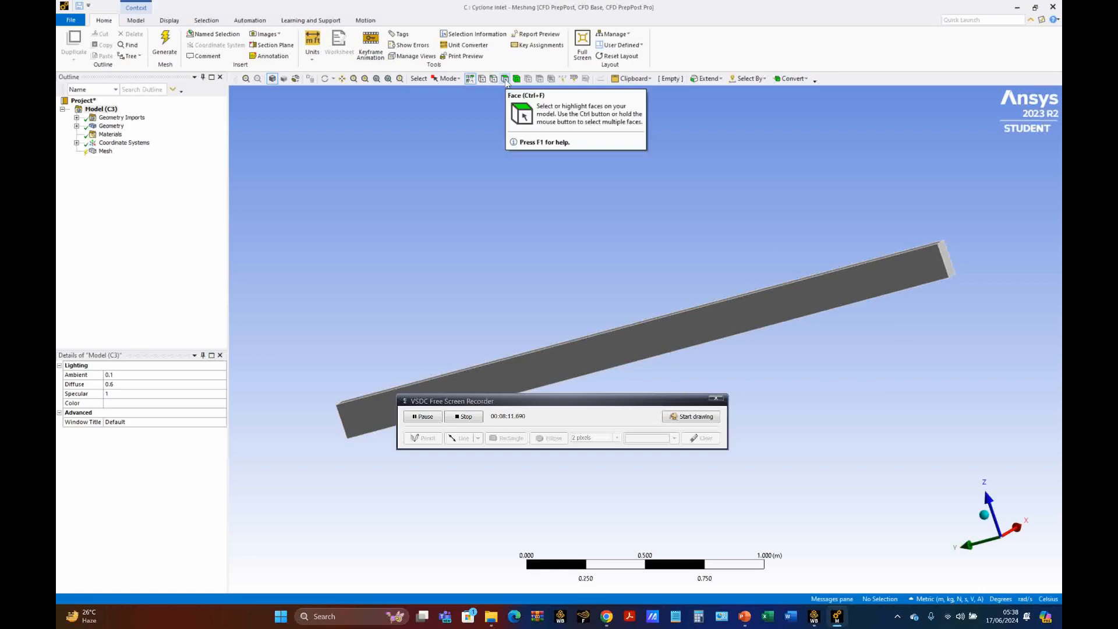
{"action": "left_click", "coordinate": [505, 81]}
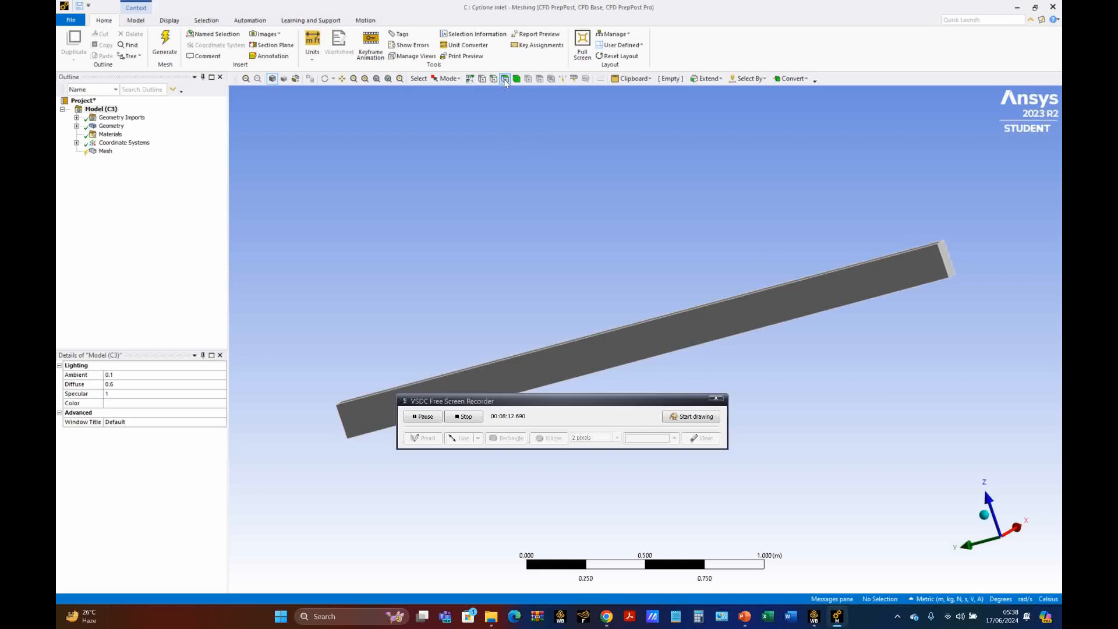
{"action": "left_click", "coordinate": [945, 259]}
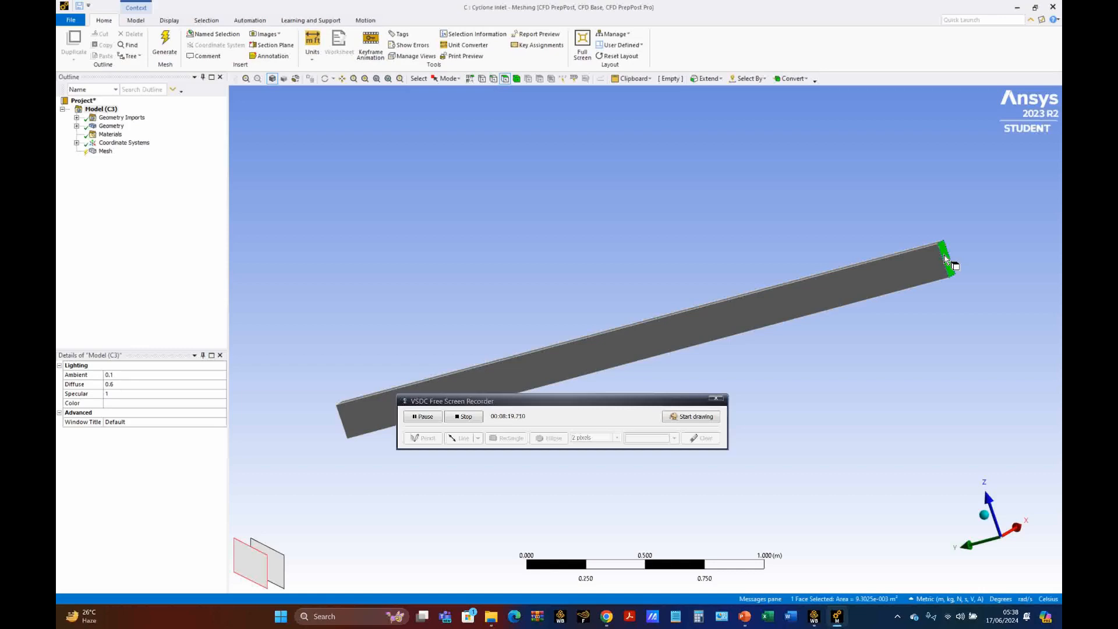
{"action": "right_click", "coordinate": [945, 259]}
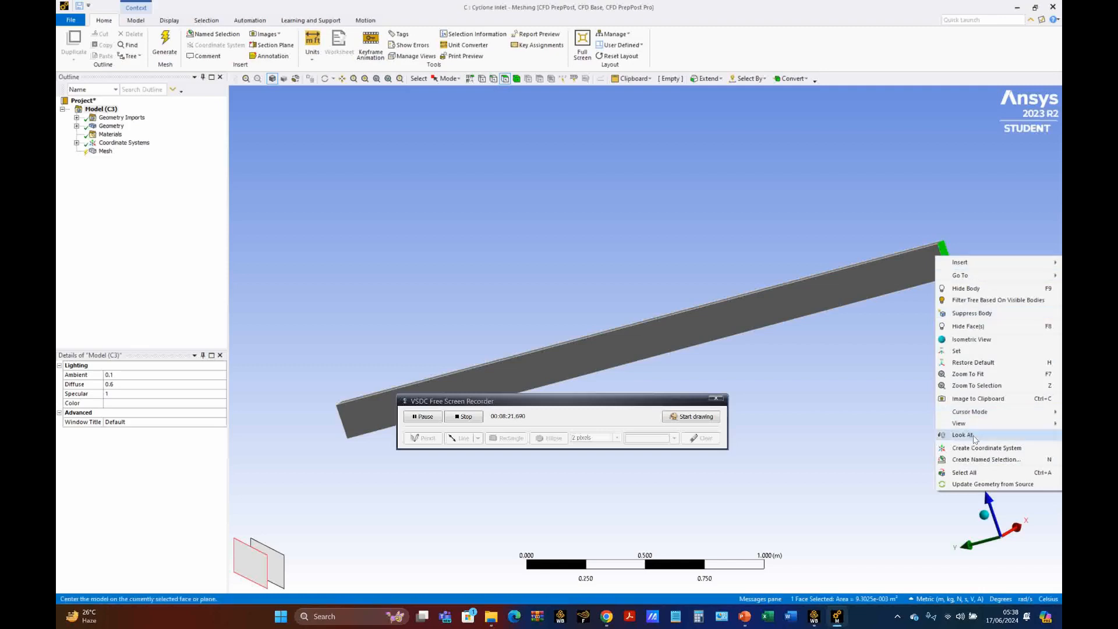
{"action": "left_click", "coordinate": [978, 459]}
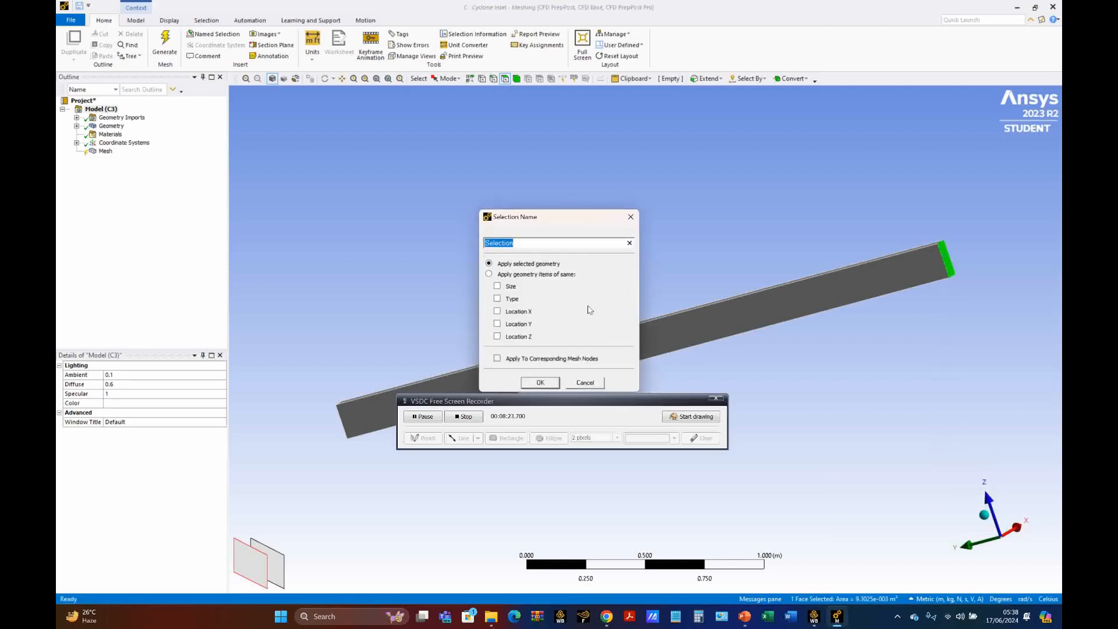
{"action": "type", "text": "outlet-inlet section"}
{"action": "left_click", "coordinate": [542, 384]}
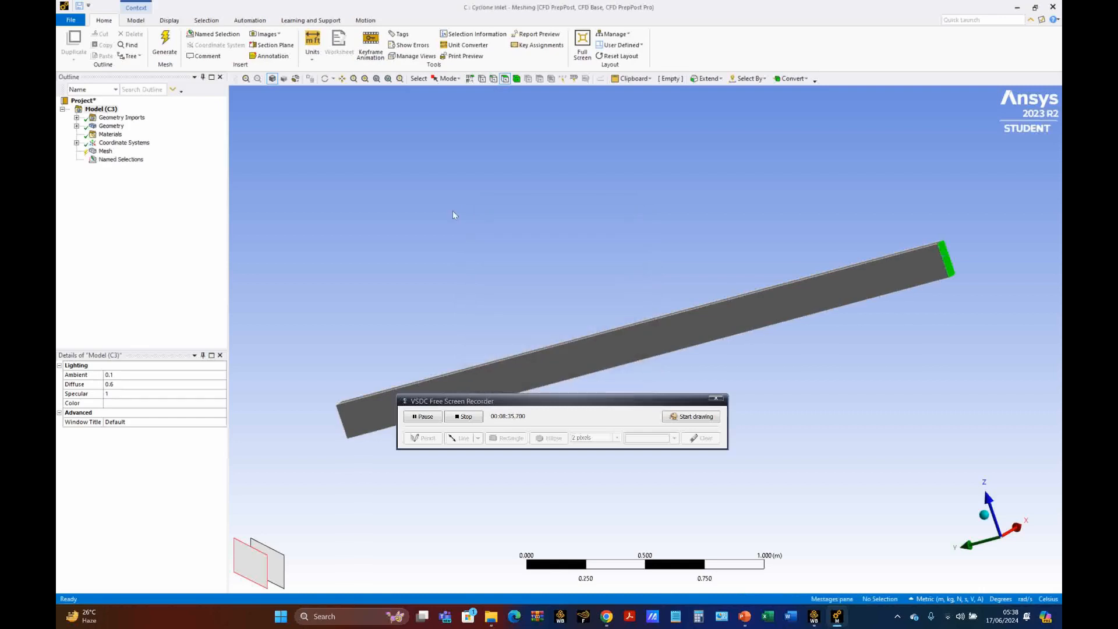
Step: Create a named selection "Inlet-Inlet section" from the small end face at the duct's positive Y end
{"action": "middle_click_drag", "start_coordinate": [395, 308], "coordinate": [511, 262]}
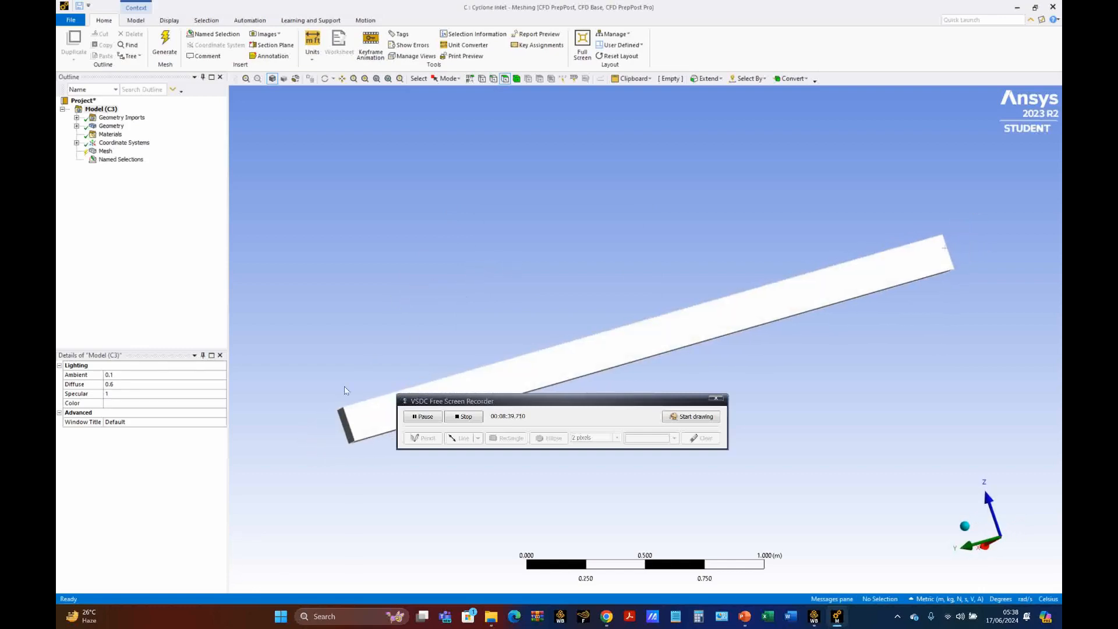
{"action": "left_click", "coordinate": [349, 432]}
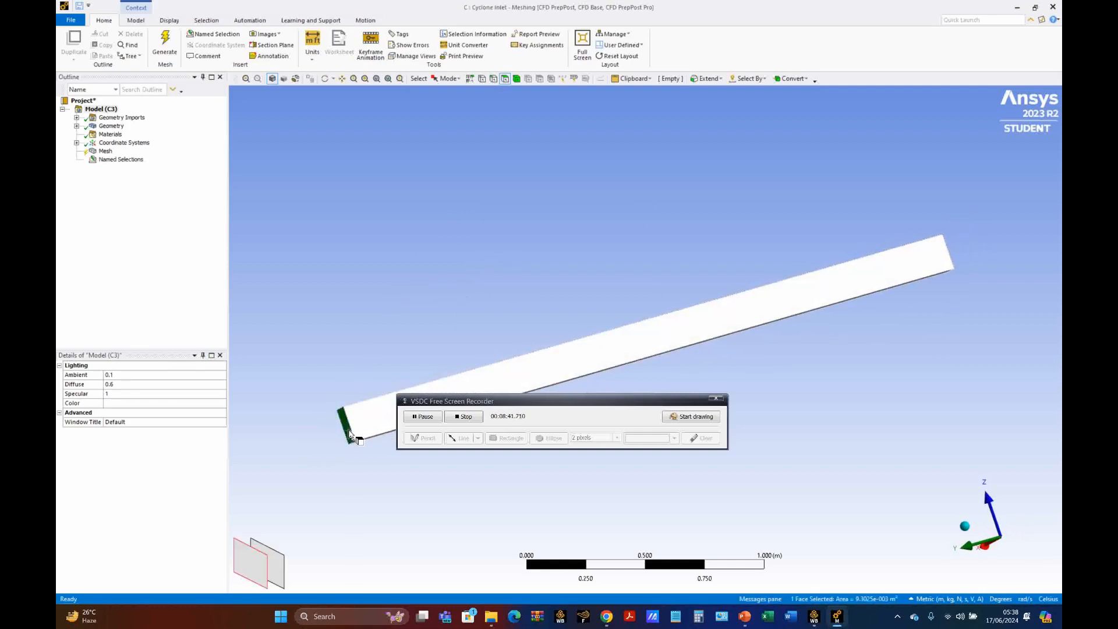
{"action": "right_click", "coordinate": [348, 432]}
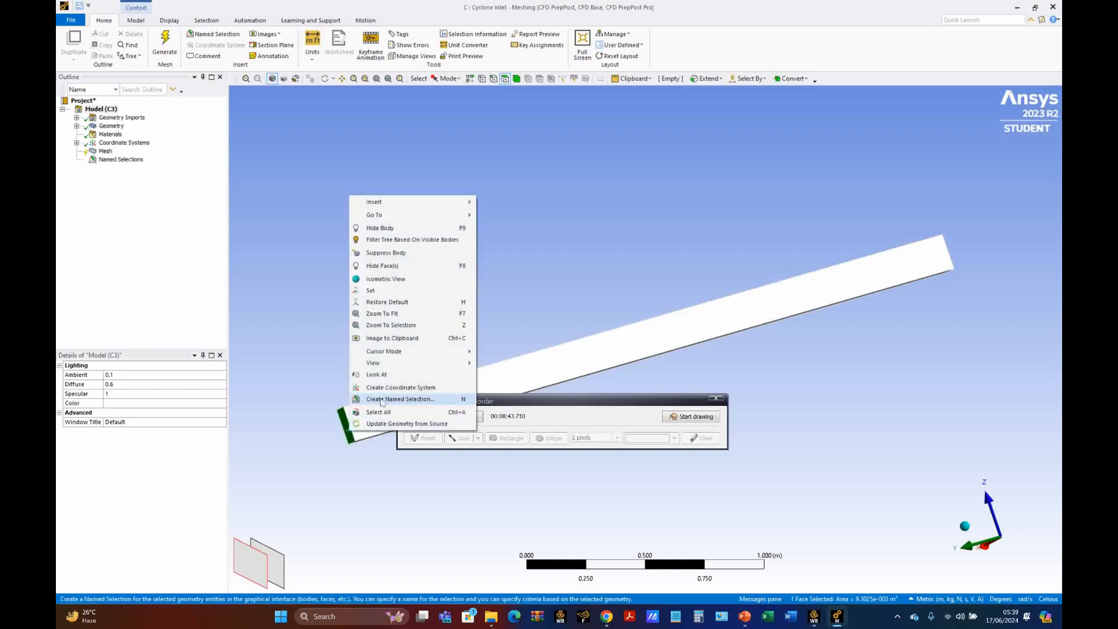
{"action": "left_click", "coordinate": [386, 400]}
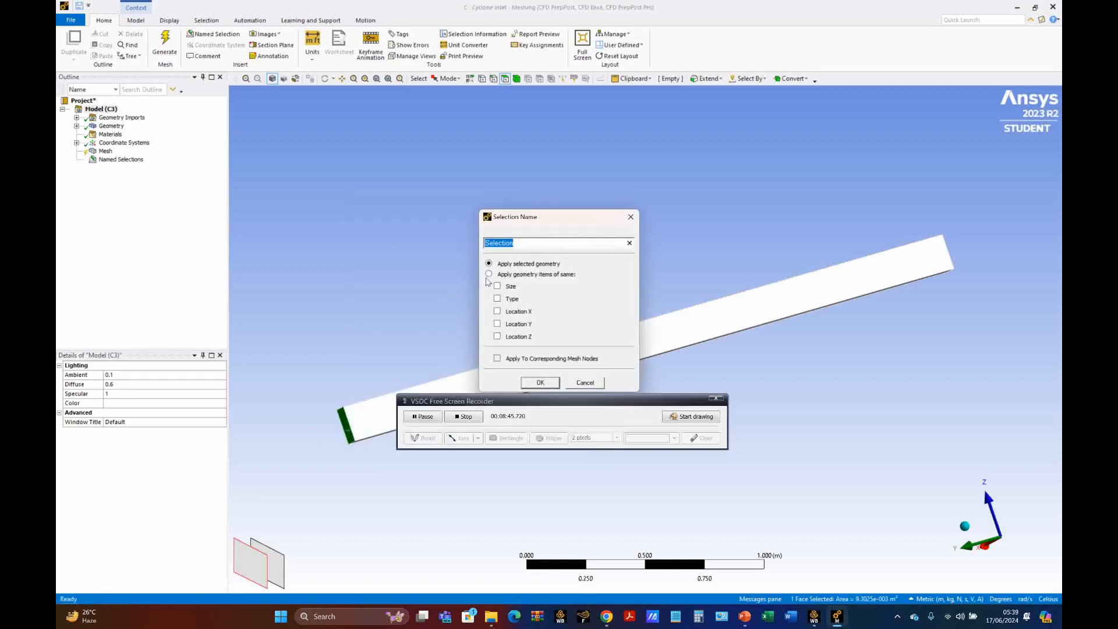
{"action": "type", "text": "Inlet-Inlet section"}
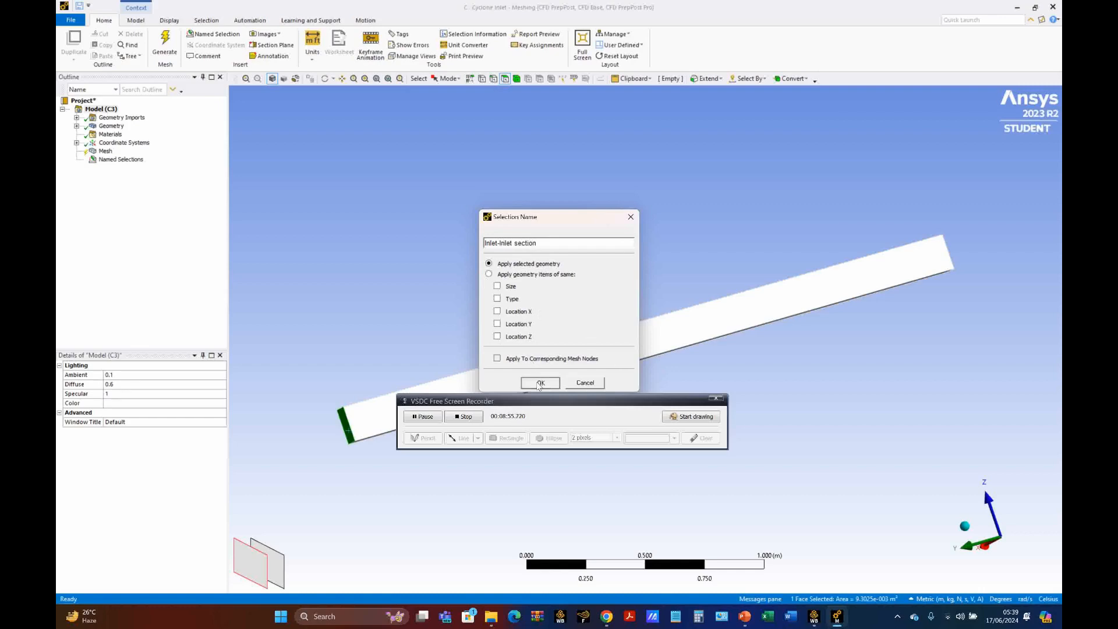
{"action": "left_click", "coordinate": [540, 382]}
{"action": "scroll", "coordinate": [531, 303], "scroll_direction": "up", "scroll_amount": 3}
{"action": "scroll", "coordinate": [531, 303], "scroll_direction": "down", "scroll_amount": 1}
{"action": "left_click", "coordinate": [557, 367]}
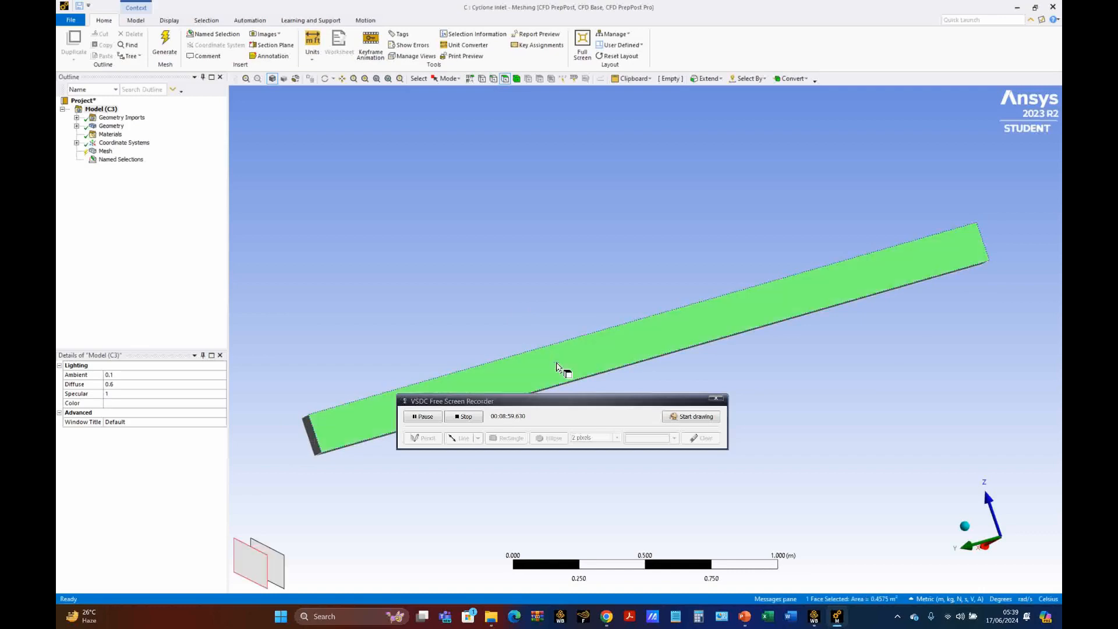
{"action": "middle_click_drag", "start_coordinate": [559, 318], "coordinate": [669, 307]}
{"action": "left_click", "coordinate": [729, 361]}
{"action": "left_click", "coordinate": [658, 349]}
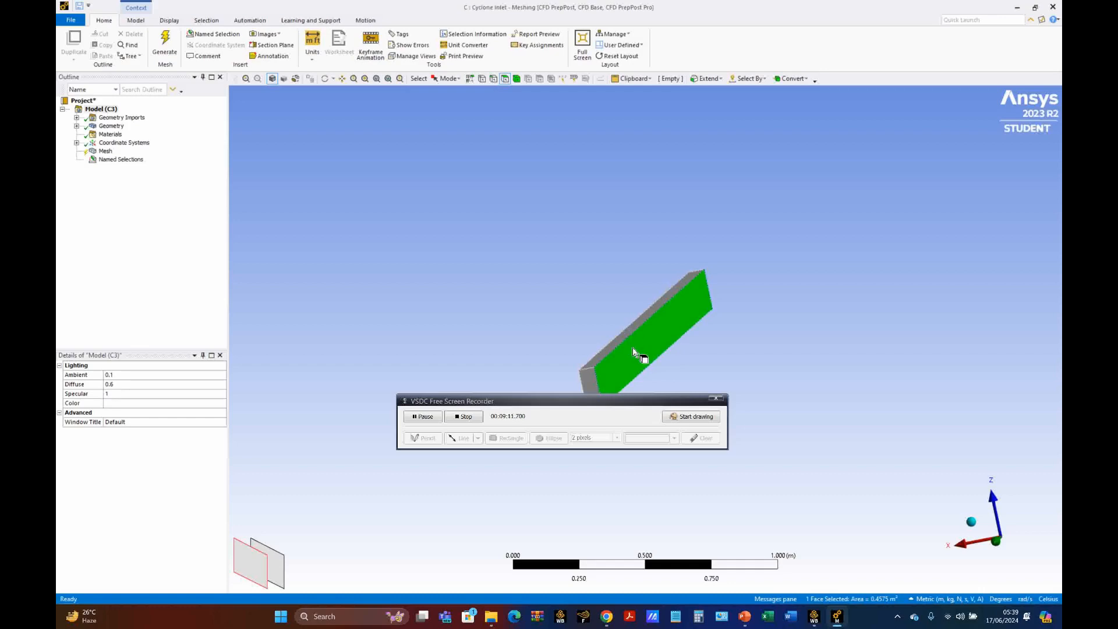
{"action": "left_click", "coordinate": [757, 383]}
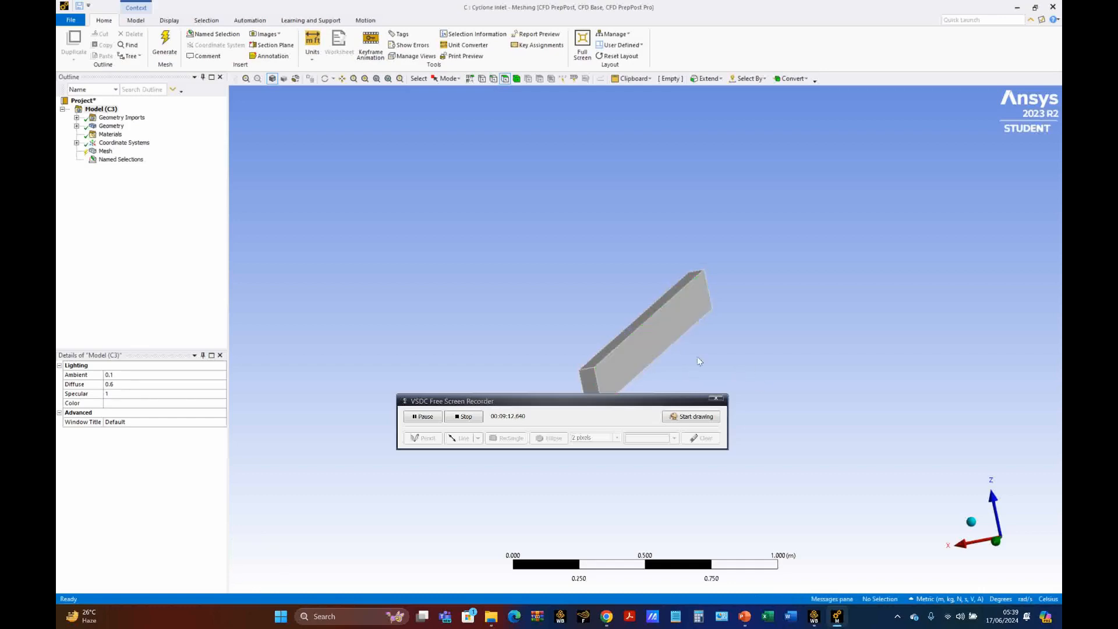
{"action": "left_click", "coordinate": [658, 348]}
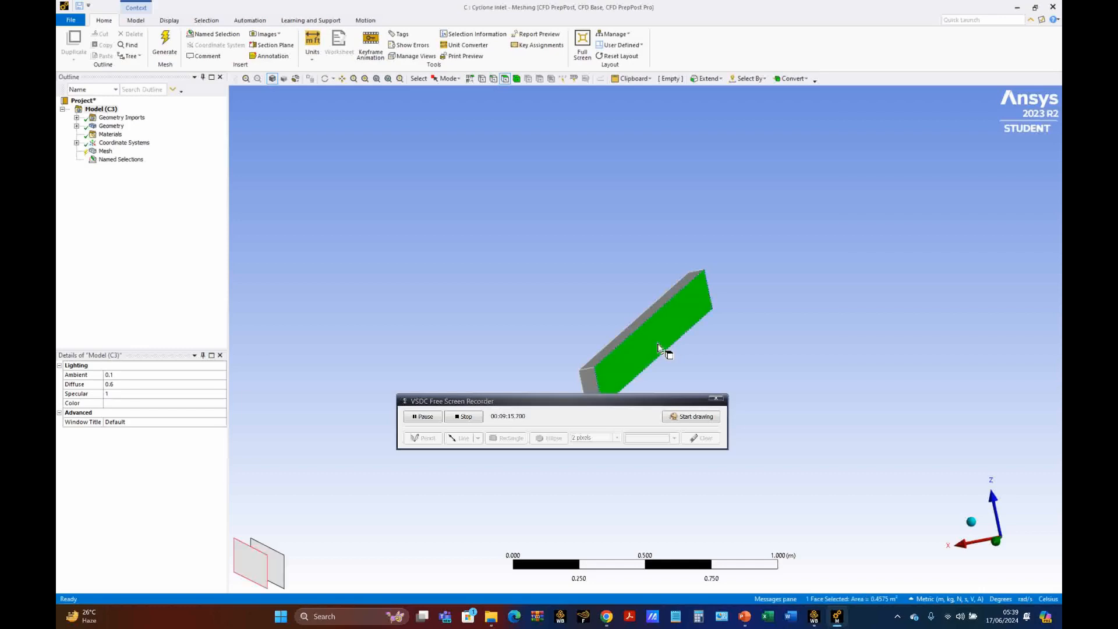
{"action": "left_click", "coordinate": [620, 342], "text": "ctrl"}
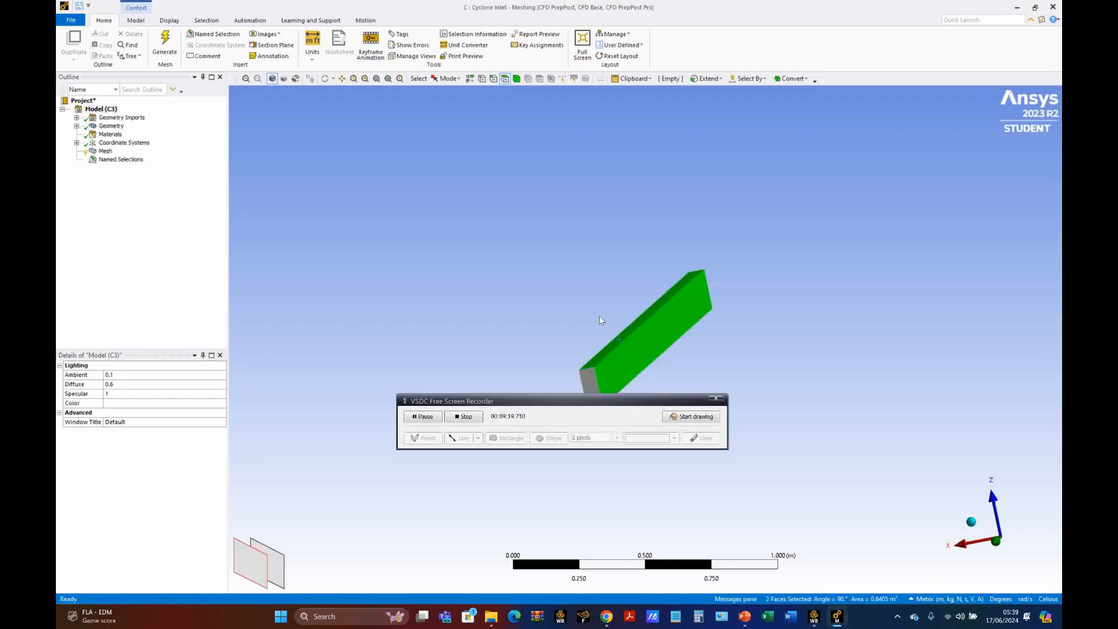
{"action": "middle_click_drag", "start_coordinate": [599, 315], "coordinate": [635, 287], "text": "ctrl"}
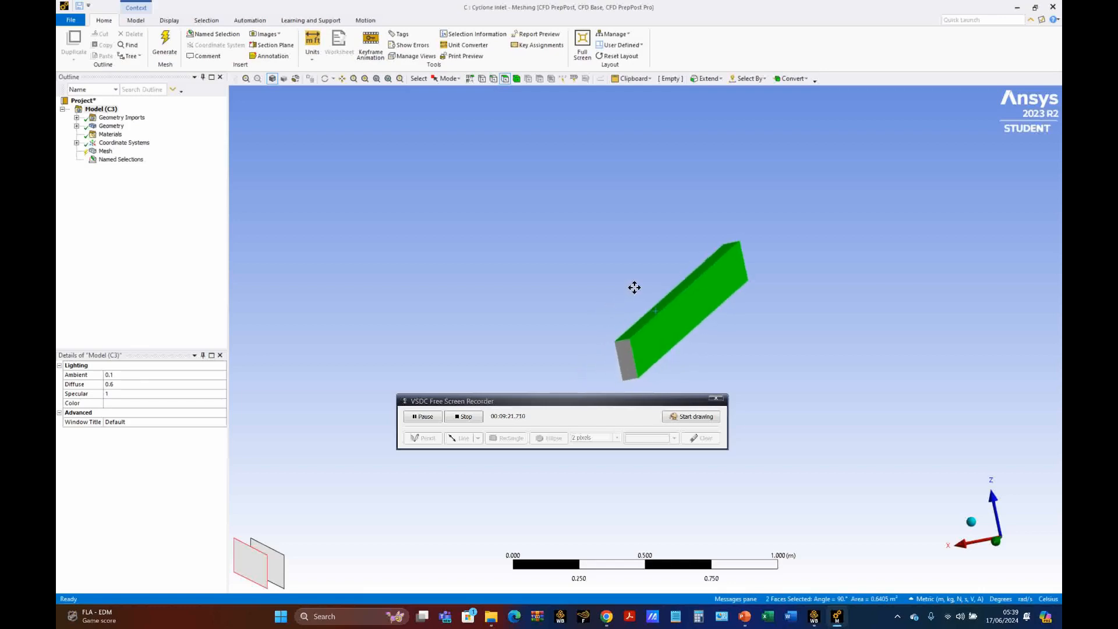
{"action": "left_click", "coordinate": [325, 78]}
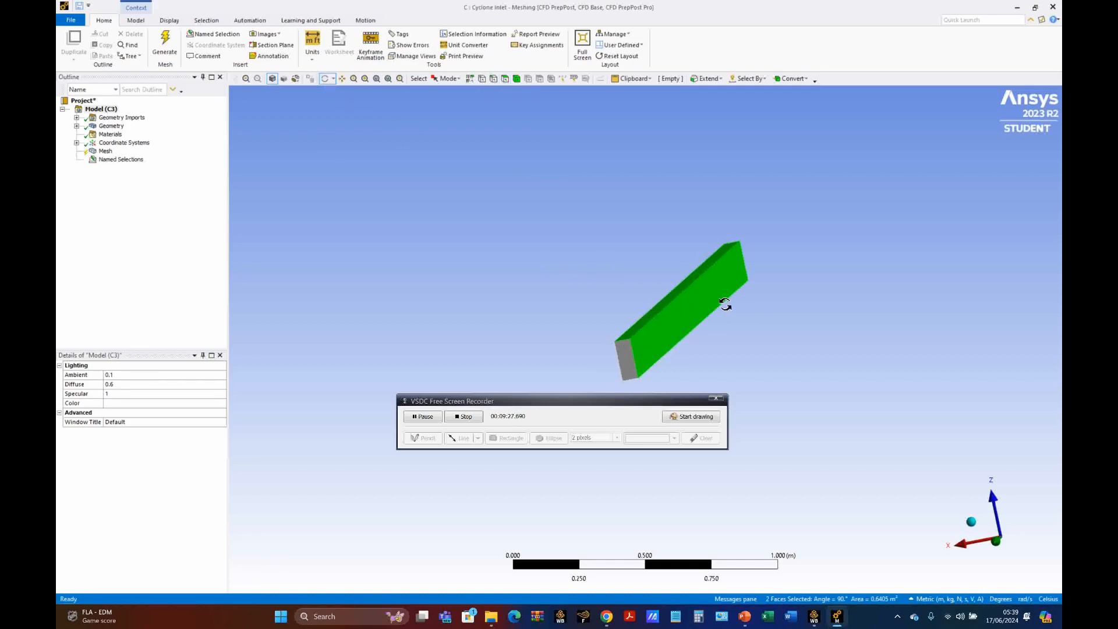
{"action": "mouse_move", "coordinate": [617, 282]}
{"action": "left_mouse_down"}
{"action": "mouse_move", "coordinate": [656, 274]}
{"action": "mouse_move", "coordinate": [629, 269]}
{"action": "mouse_move", "coordinate": [601, 287]}
{"action": "left_mouse_up"}
{"action": "left_click", "coordinate": [365, 176]}
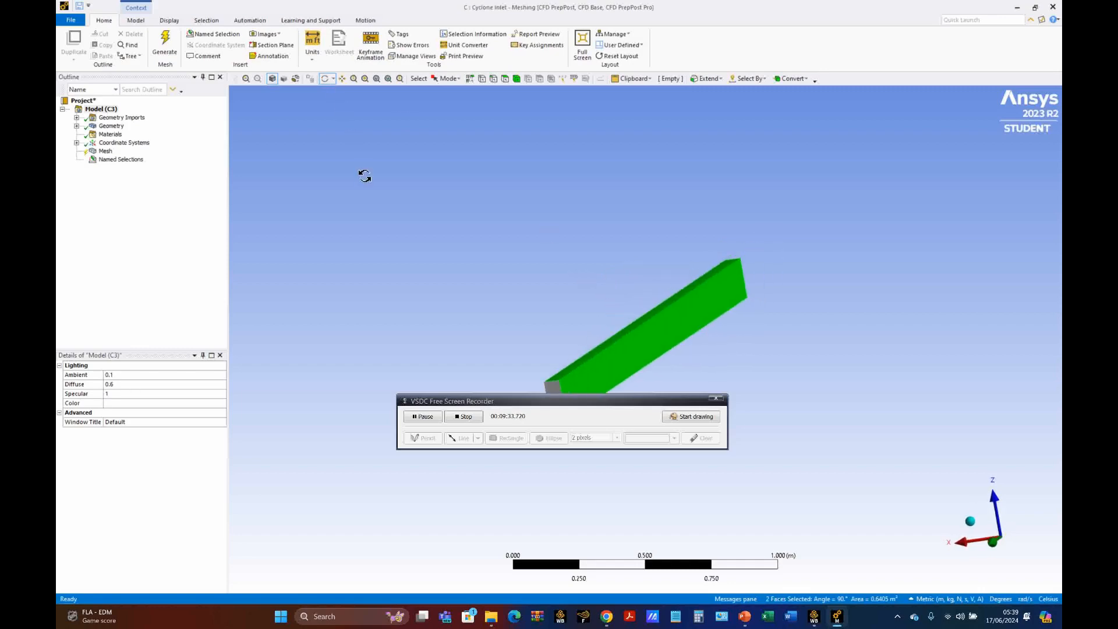
{"action": "left_click", "coordinate": [342, 78]}
{"action": "left_click", "coordinate": [653, 407]}
{"action": "left_click_drag", "start_coordinate": [653, 406], "coordinate": [662, 460]}
{"action": "left_click", "coordinate": [435, 225]}
{"action": "right_click", "coordinate": [436, 225]}
{"action": "left_click", "coordinate": [582, 207]}
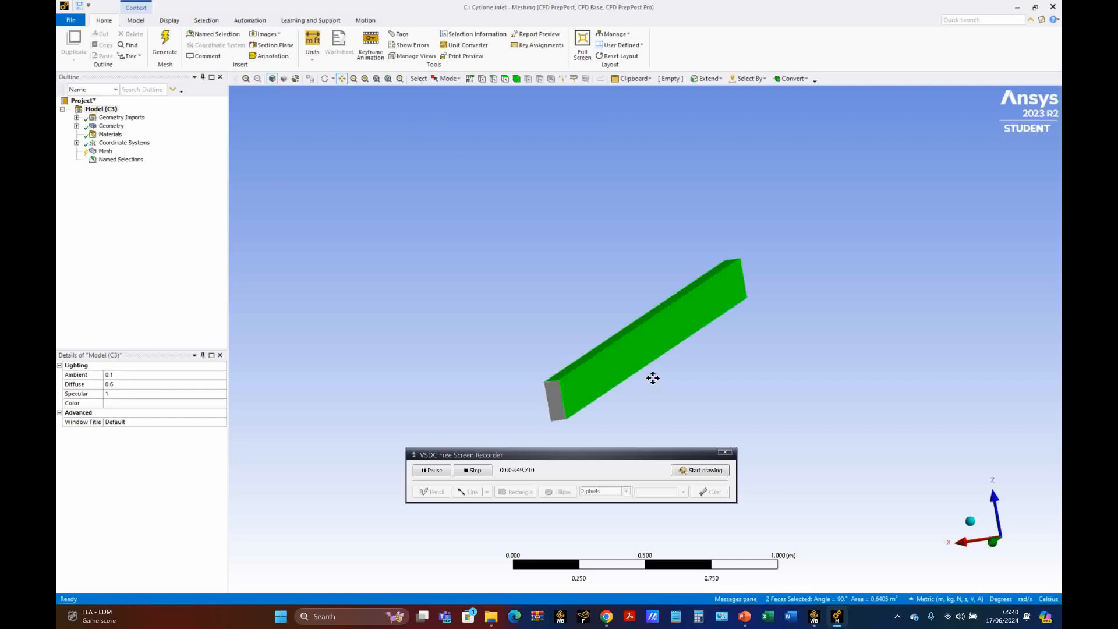
{"action": "left_click", "coordinate": [633, 354]}
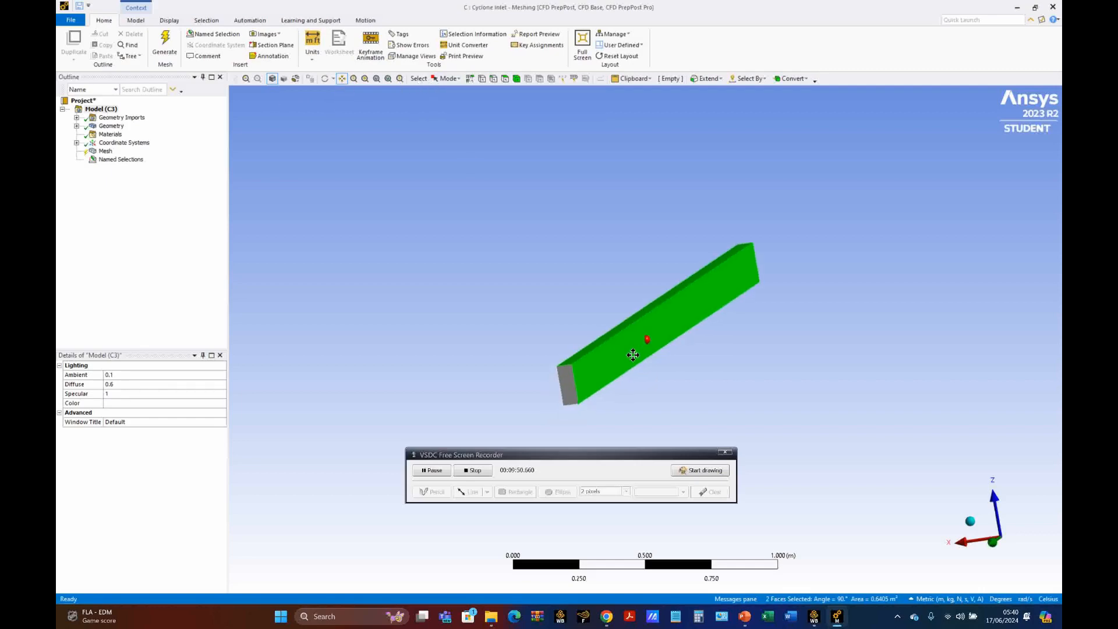
{"action": "right_click", "coordinate": [345, 140]}
{"action": "left_click", "coordinate": [433, 471]}
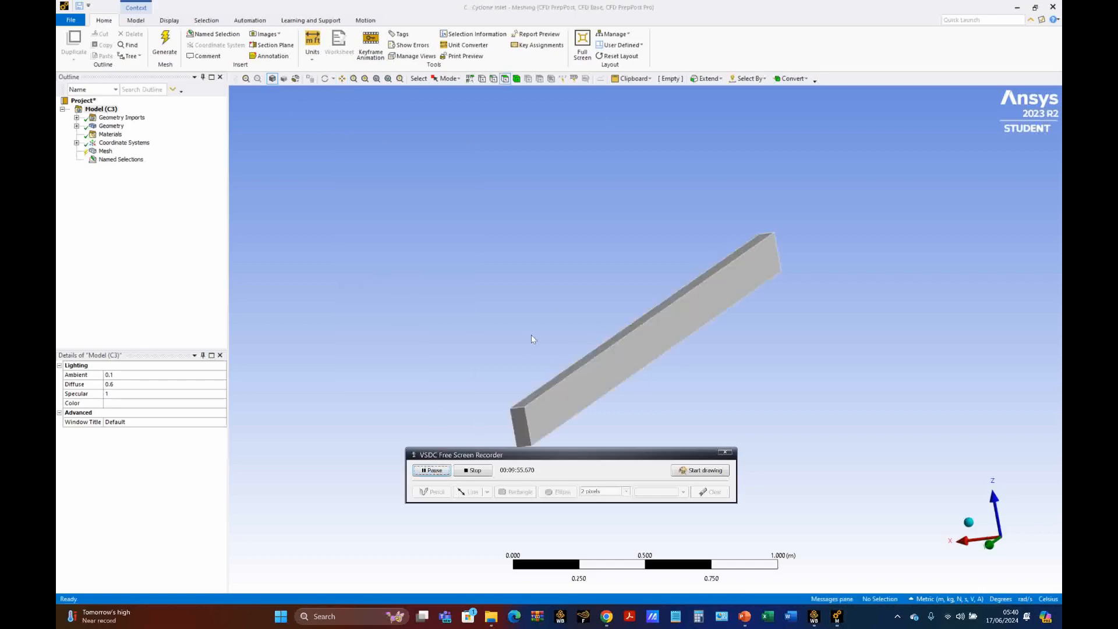
Step: Create a named selection "wall-section inlet" from the duct's four long side faces and expand the Named Selections group
{"action": "left_click", "coordinate": [616, 378]}
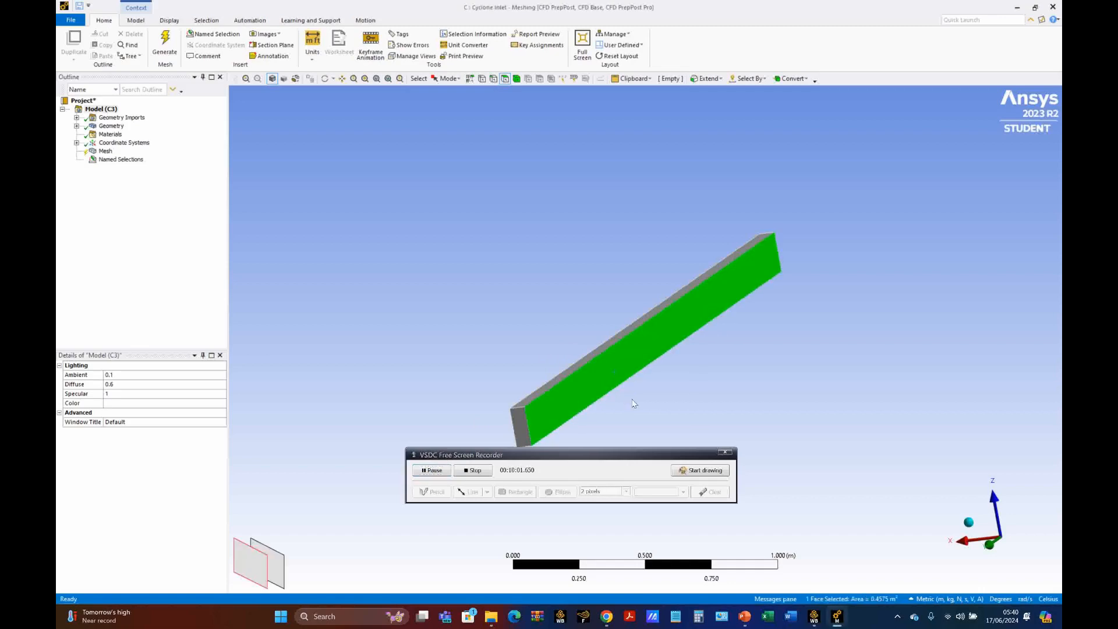
{"action": "left_click", "coordinate": [600, 353], "text": "ctrl"}
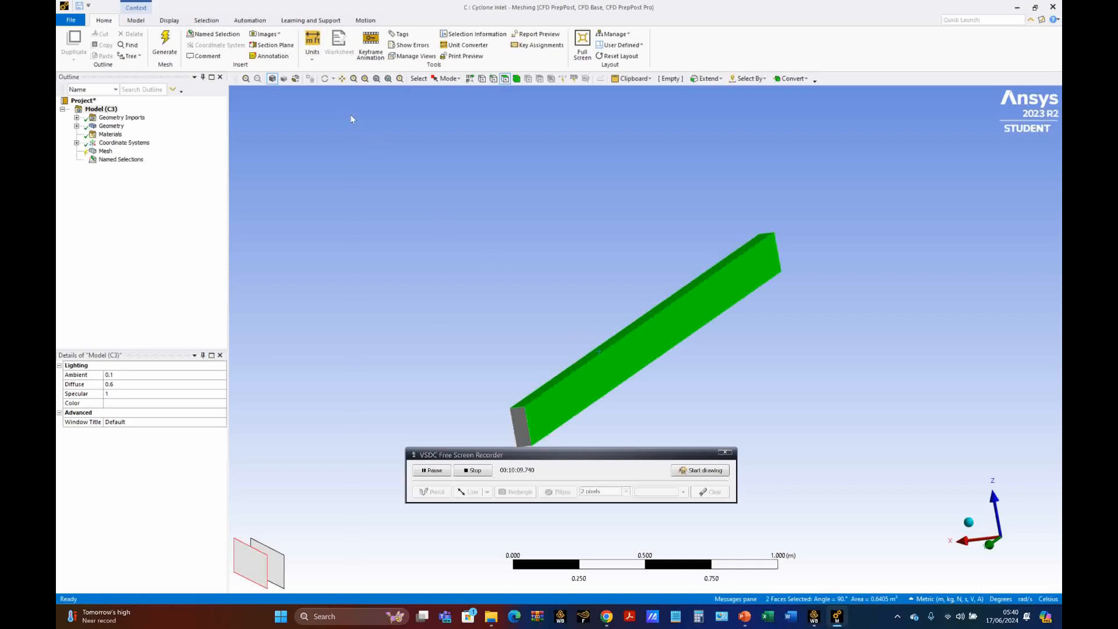
{"action": "middle_click_drag", "start_coordinate": [513, 320], "coordinate": [568, 286]}
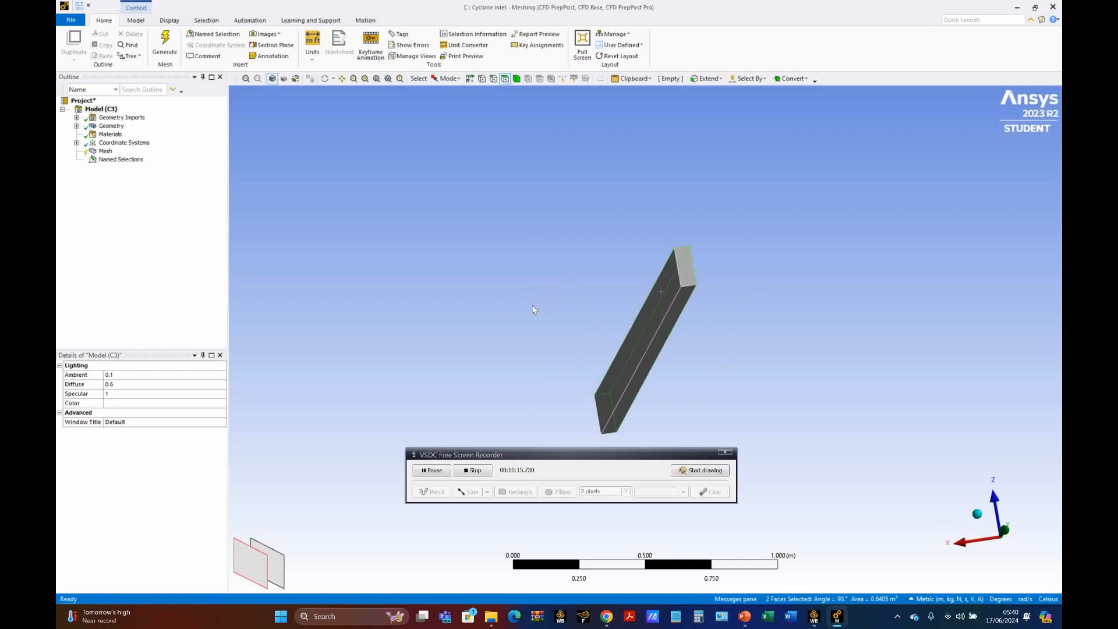
{"action": "left_click", "coordinate": [637, 356], "text": "ctrl"}
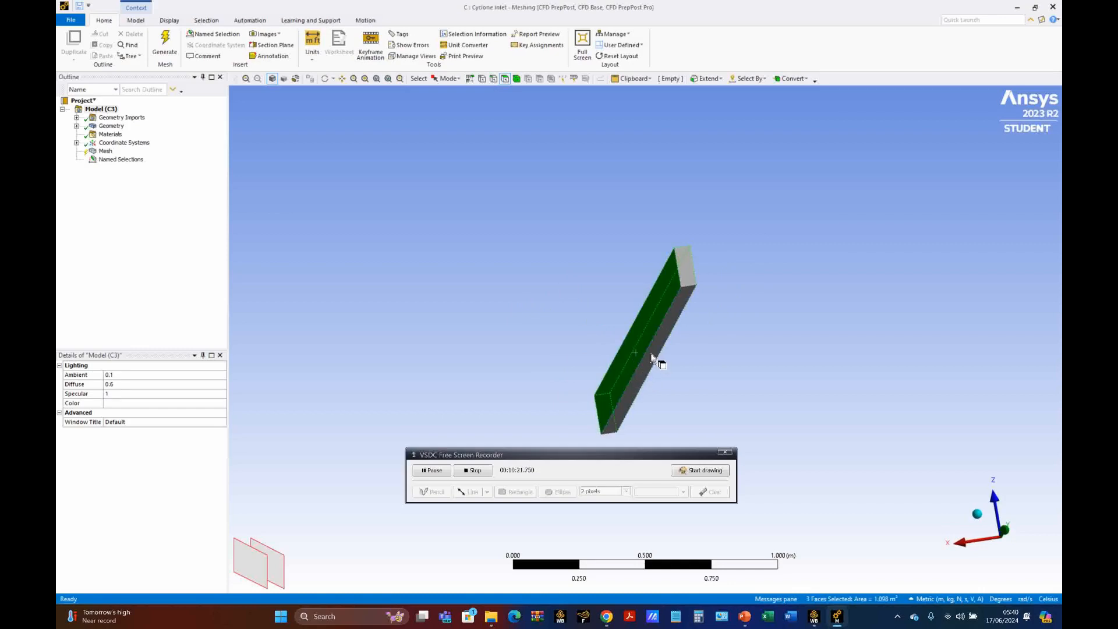
{"action": "left_click", "coordinate": [650, 356], "text": "ctrl"}
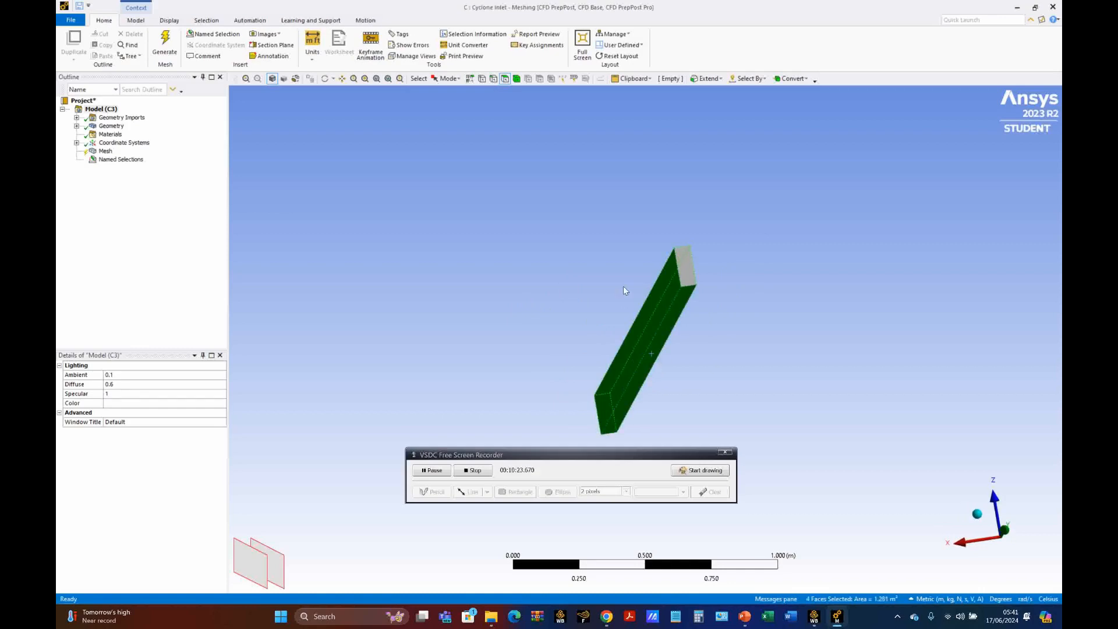
{"action": "middle_click_drag", "start_coordinate": [623, 287], "coordinate": [539, 314]}
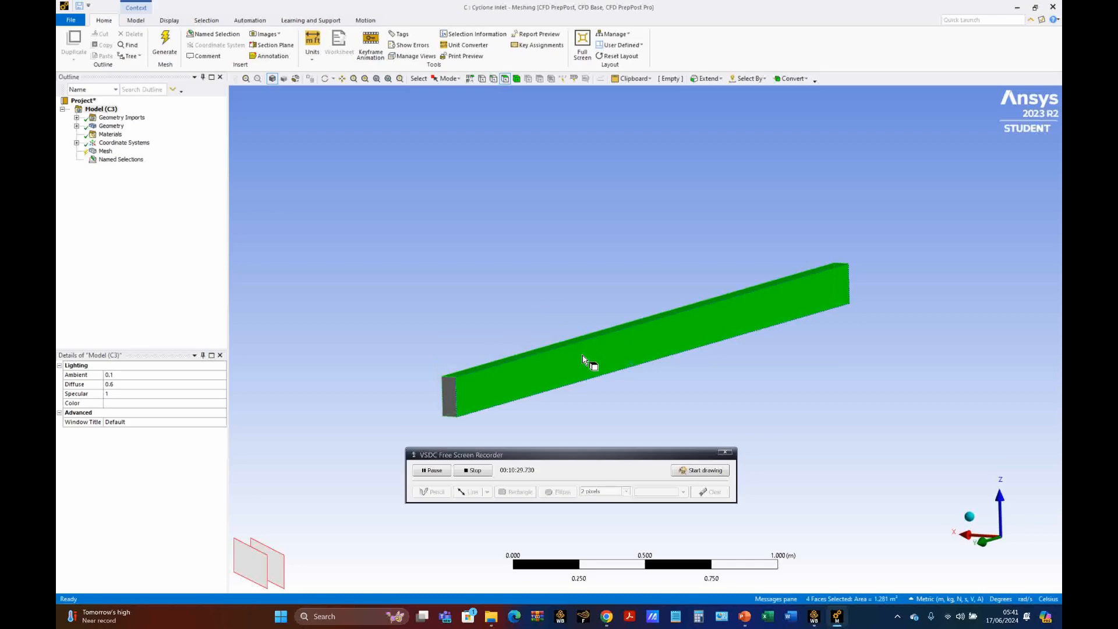
{"action": "right_click", "coordinate": [571, 309]}
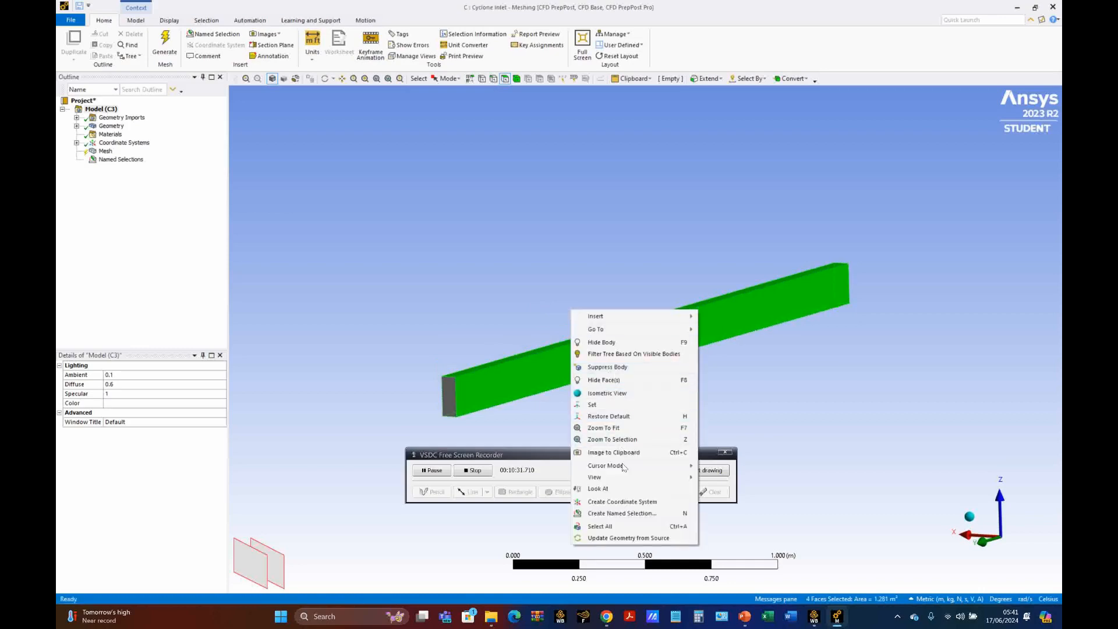
{"action": "left_click", "coordinate": [632, 514]}
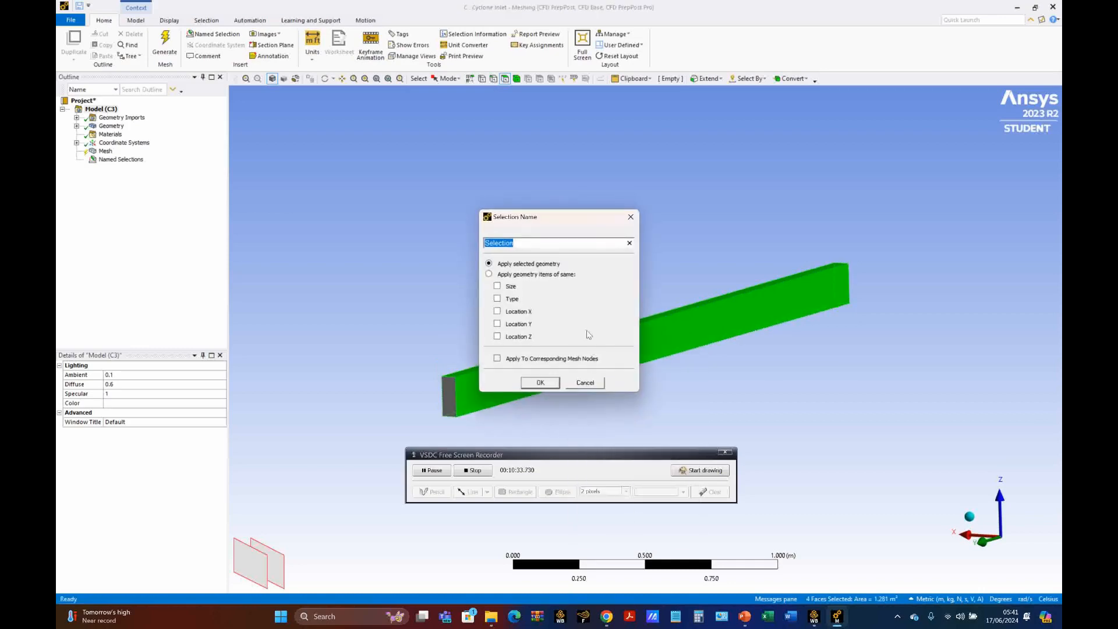
{"action": "type", "text": "wall-section inlet"}
{"action": "left_click", "coordinate": [550, 381]}
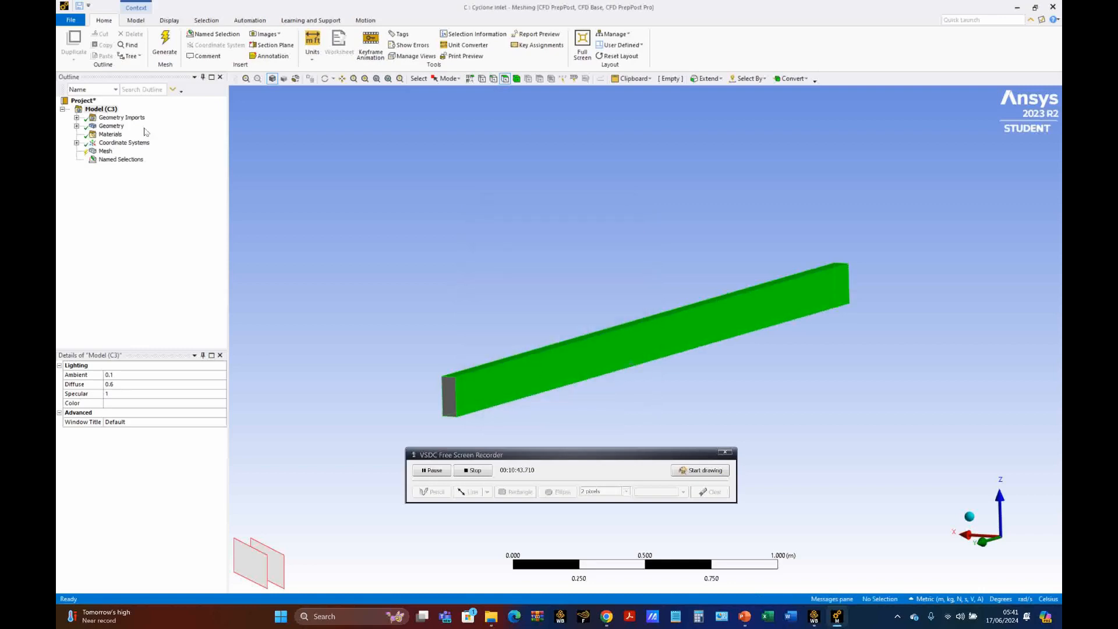
{"action": "left_click", "coordinate": [76, 160]}
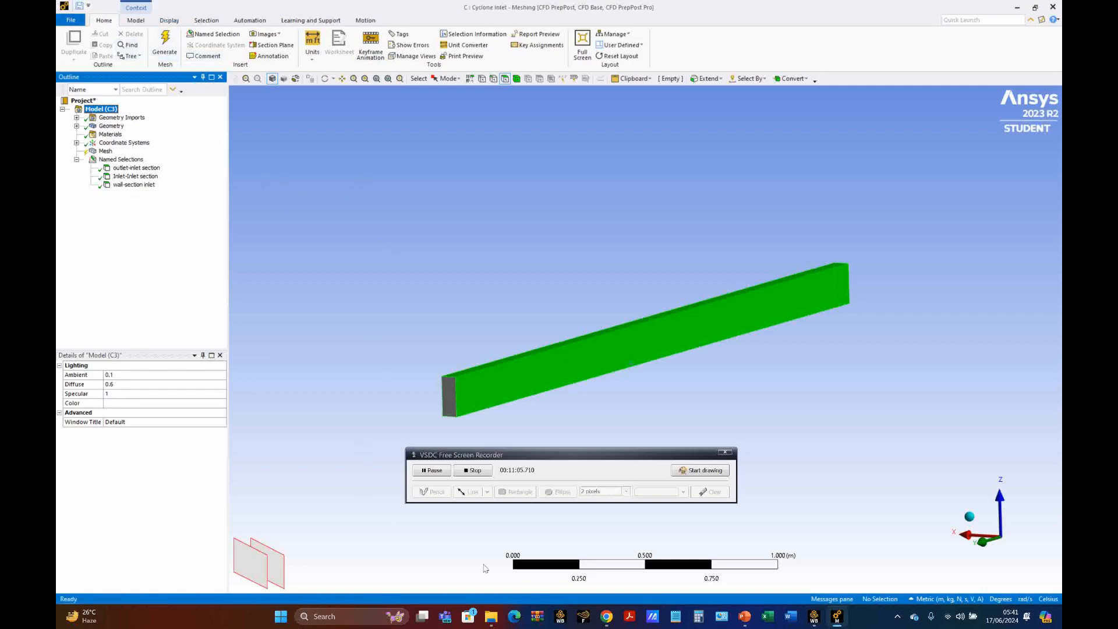
Step: Switch to the PowerPoint slides and examine the inlet boundary conditions, the mesh and inflation settings, and the boundary-layer thickness calculation
{"action": "left_click", "coordinate": [746, 619]}
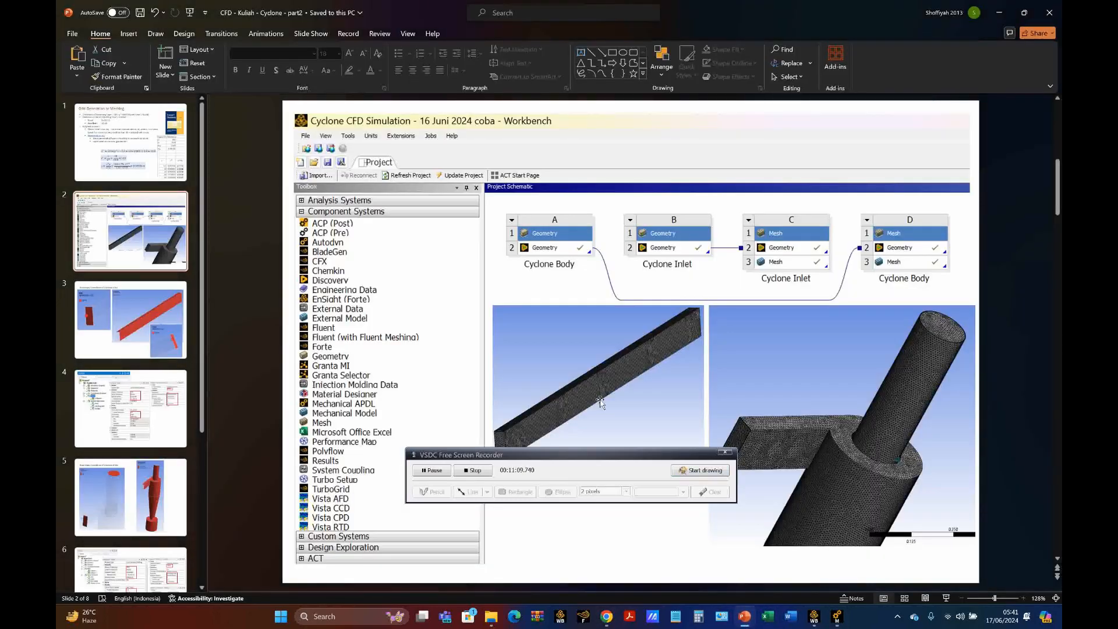
{"action": "scroll", "coordinate": [599, 399], "scroll_direction": "down", "scroll_amount": 1}
{"action": "left_click_drag", "start_coordinate": [570, 456], "coordinate": [520, 539]}
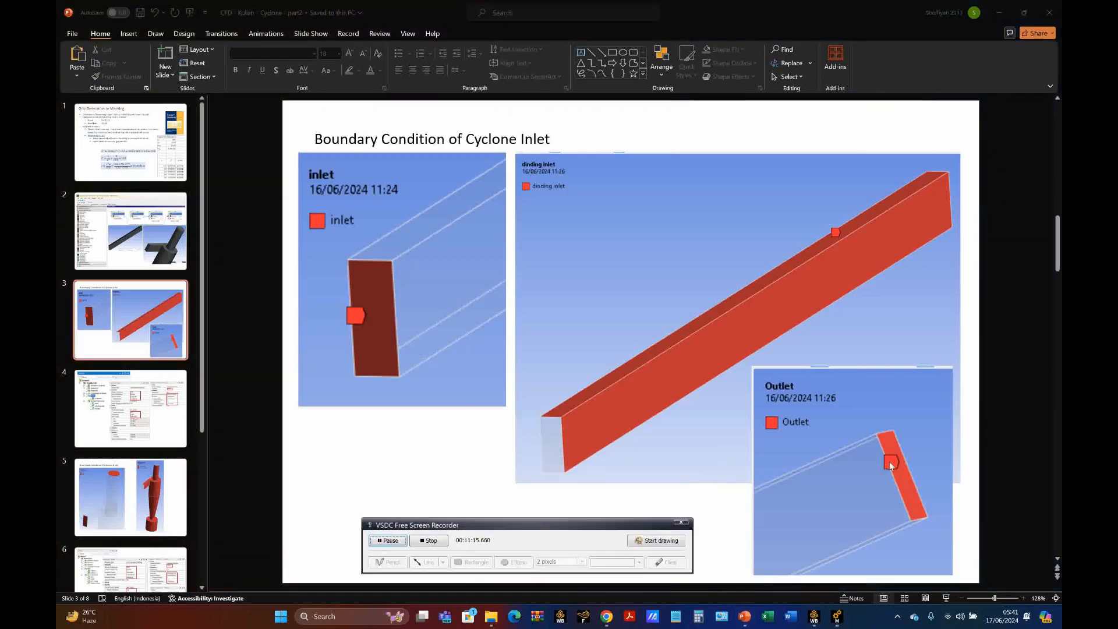
{"action": "scroll", "coordinate": [605, 341], "scroll_direction": "down", "scroll_amount": 1}
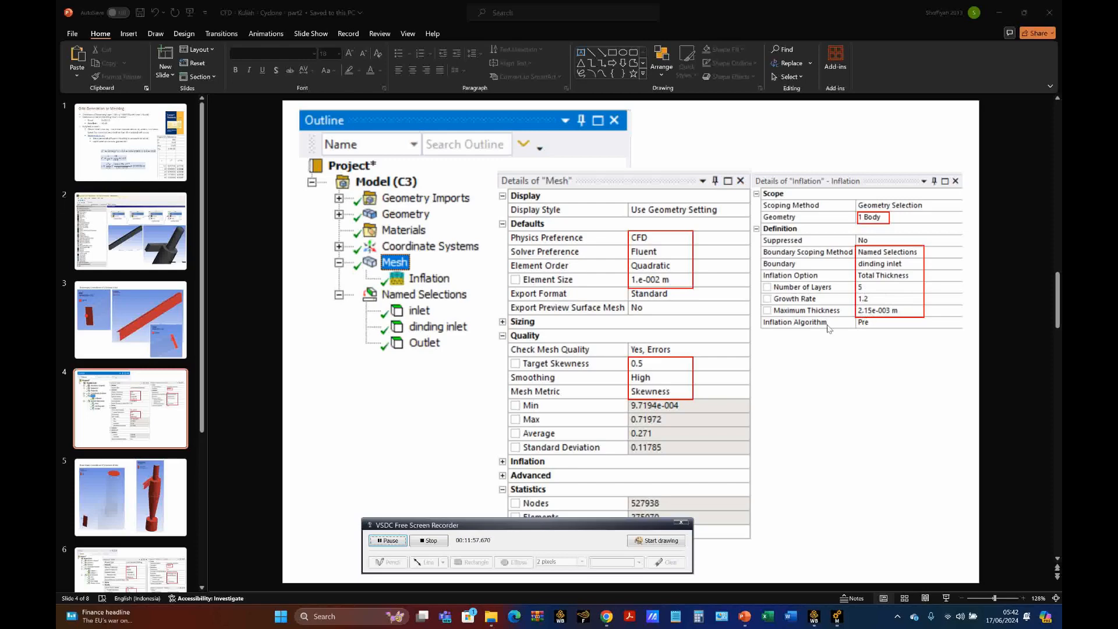
{"action": "scroll", "coordinate": [829, 329], "scroll_direction": "up", "scroll_amount": 3}
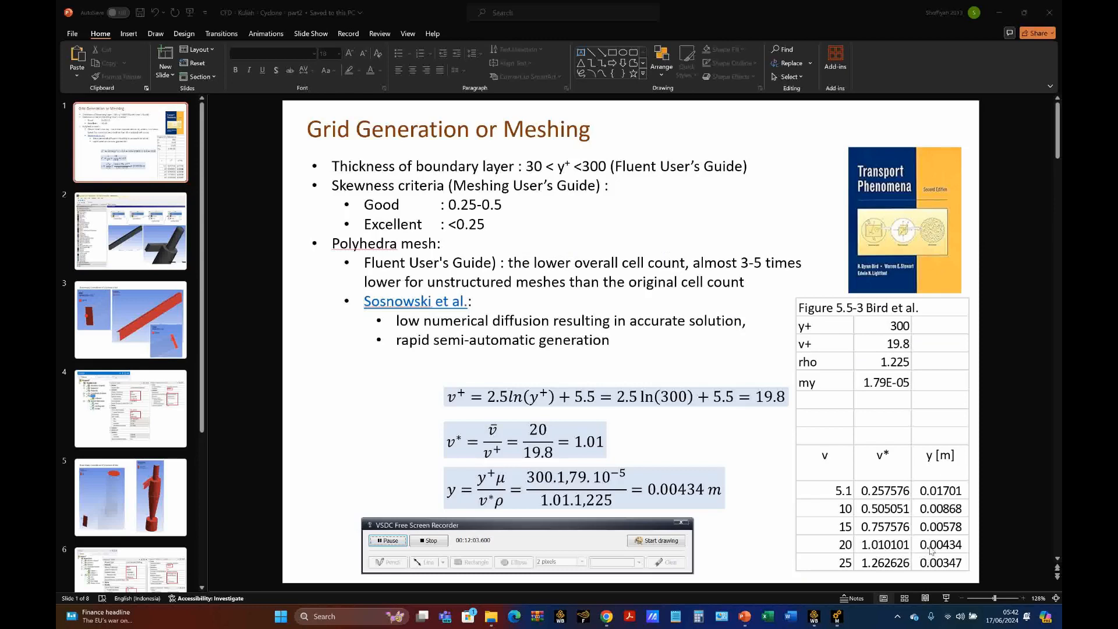
{"action": "key", "text": "Page_Down"}
{"action": "key", "text": "Page_Down"}
{"action": "key", "text": "Page_Down"}
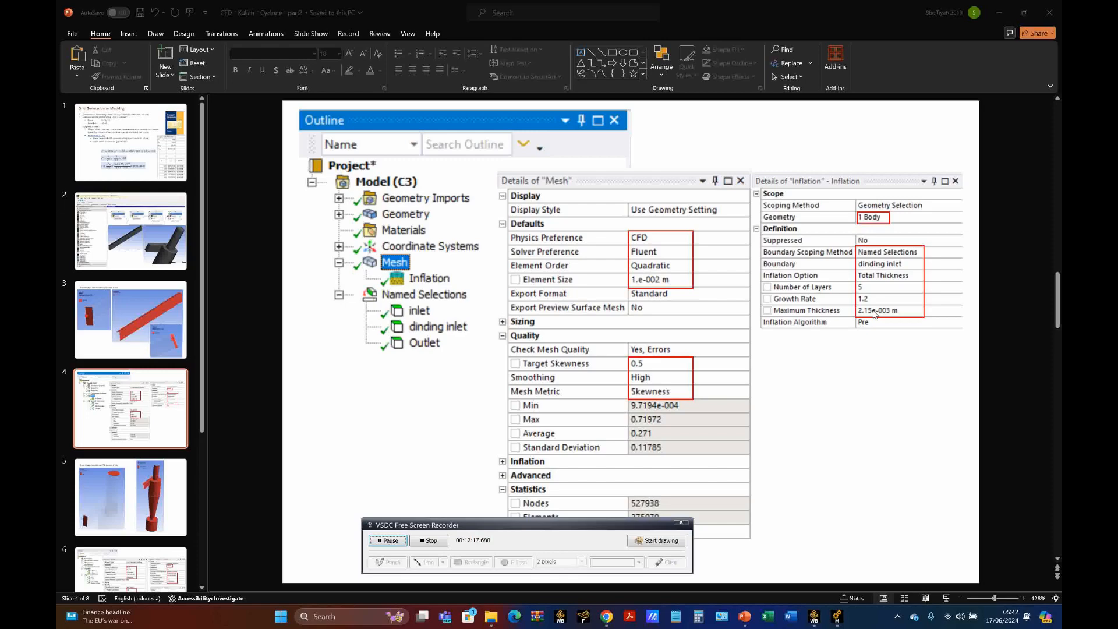
{"action": "key", "text": "Page_Up"}
{"action": "key", "text": "Page_Up"}
{"action": "key", "text": "Page_Up"}
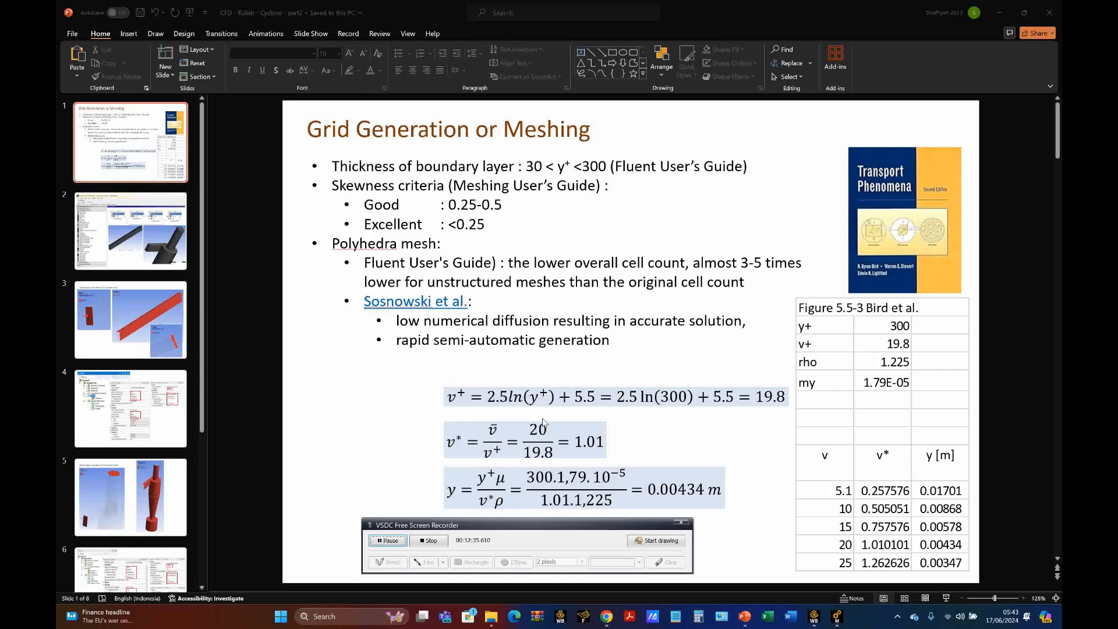
{"action": "scroll", "coordinate": [725, 473], "scroll_direction": "down", "scroll_amount": 2}
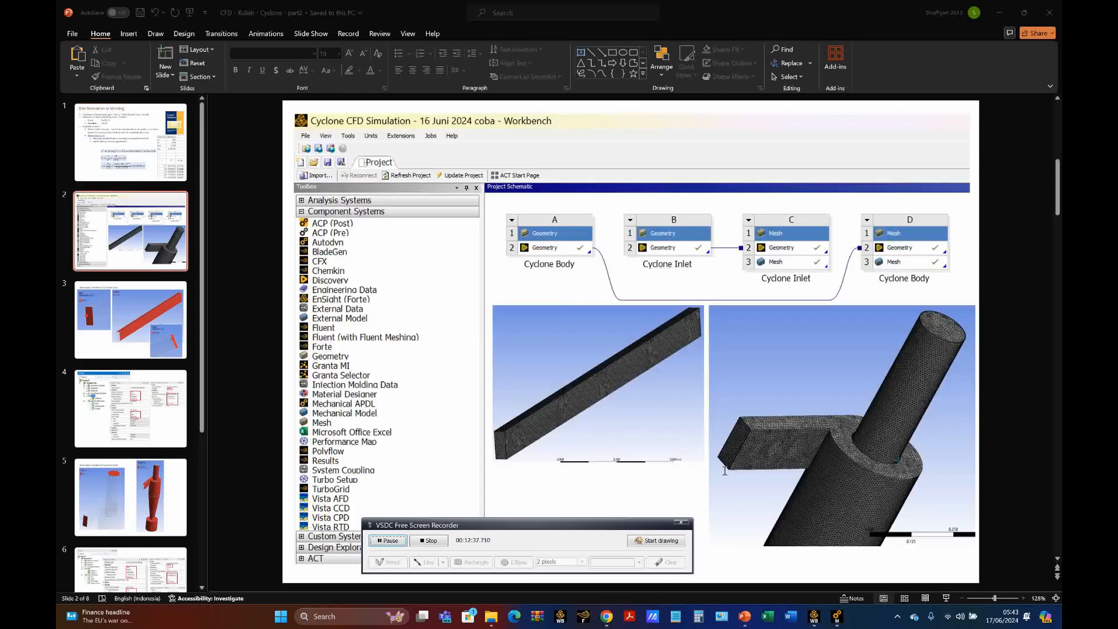
{"action": "scroll", "coordinate": [724, 473], "scroll_direction": "down", "scroll_amount": 1}
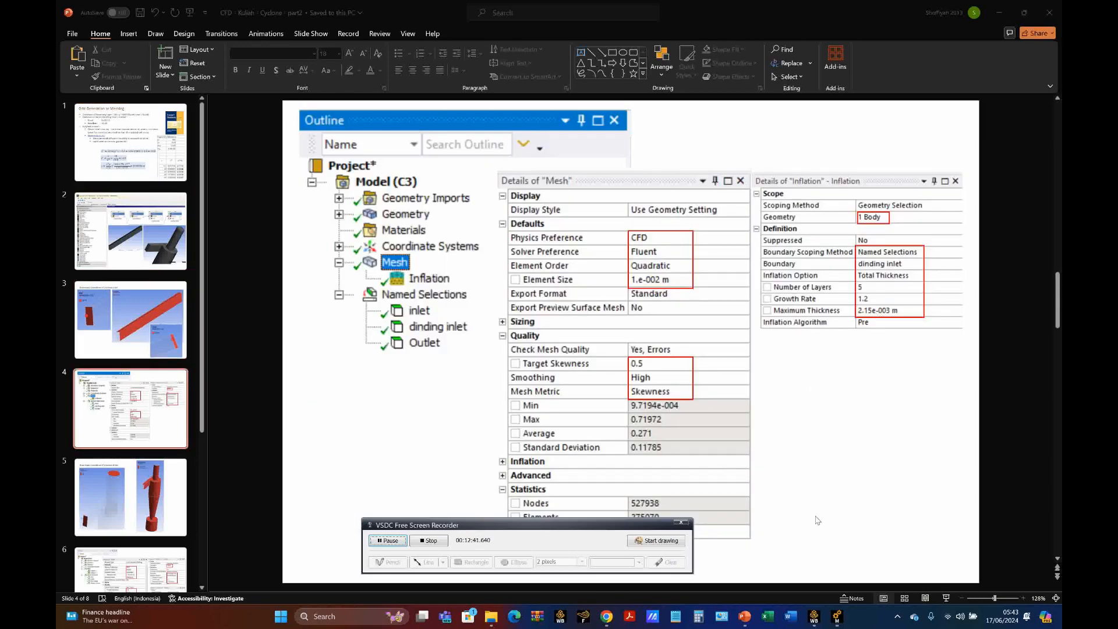
Step: Switch back to Ansys Meshing and set the mesh's Physics Preference to CFD and its Element Order to Quadratic
{"action": "left_click", "coordinate": [837, 619]}
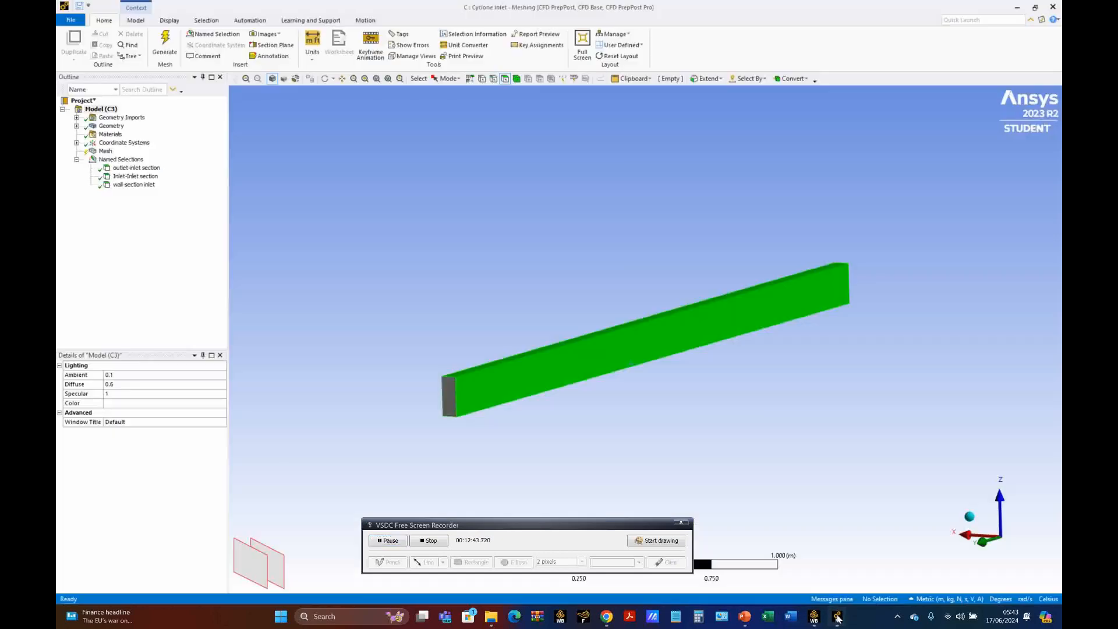
{"action": "left_click", "coordinate": [106, 152]}
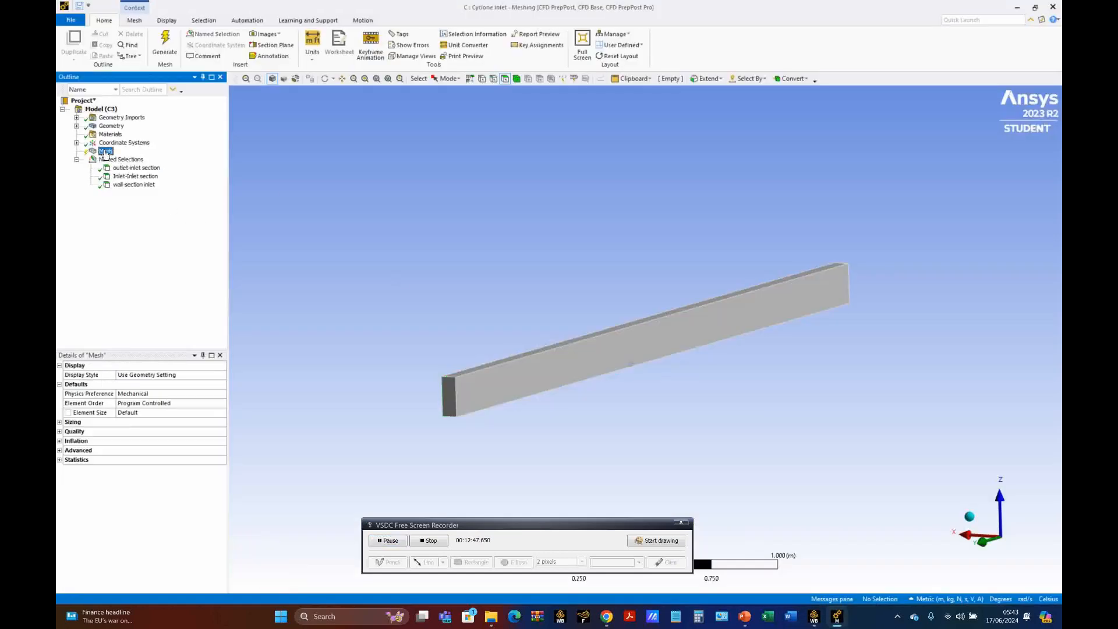
{"action": "left_click", "coordinate": [217, 394]}
{"action": "left_click", "coordinate": [221, 394]}
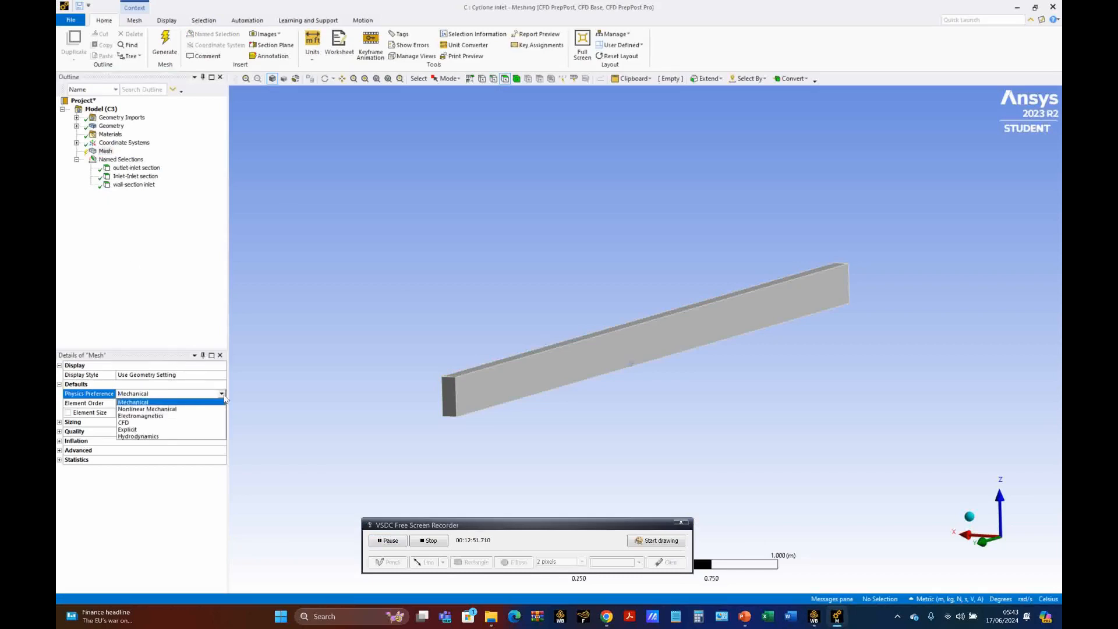
{"action": "left_click", "coordinate": [127, 428]}
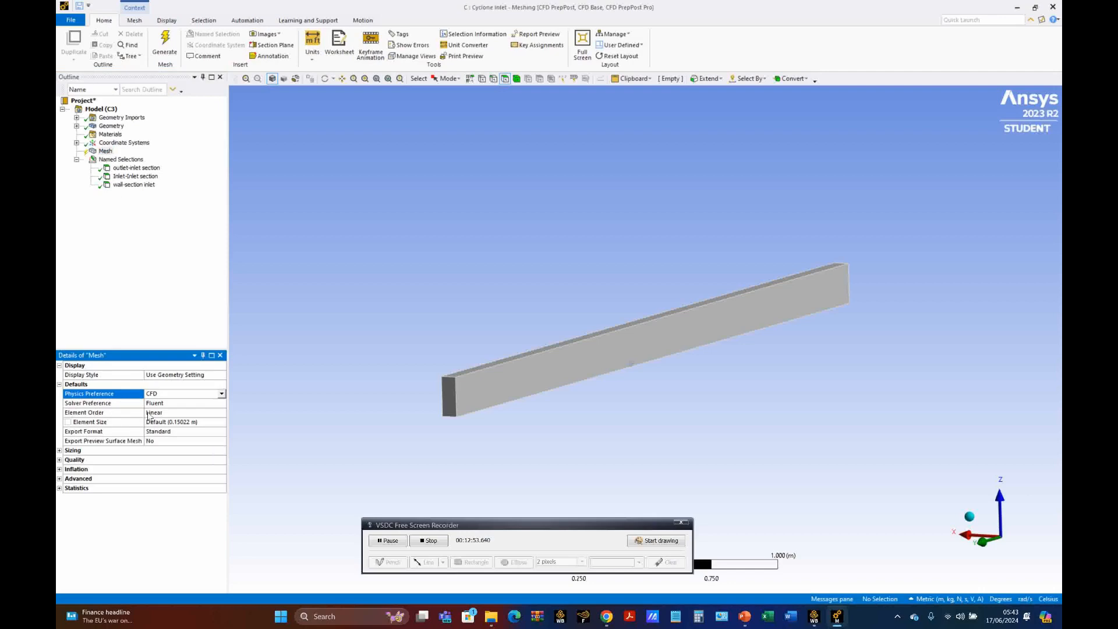
{"action": "left_click", "coordinate": [204, 413]}
{"action": "left_click", "coordinate": [221, 413]}
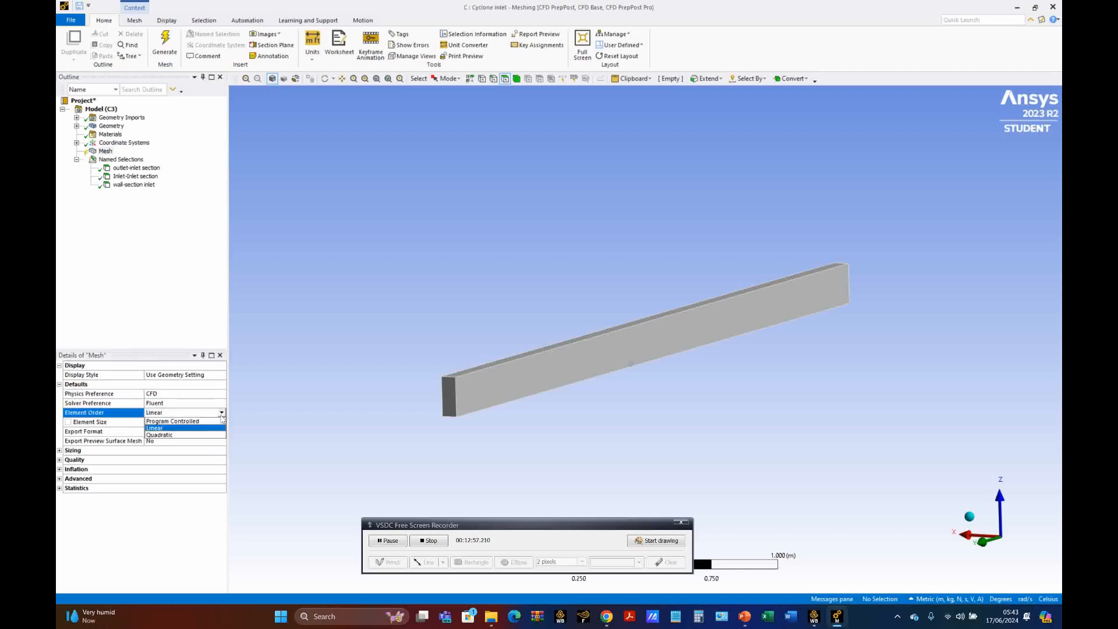
{"action": "left_click", "coordinate": [175, 435]}
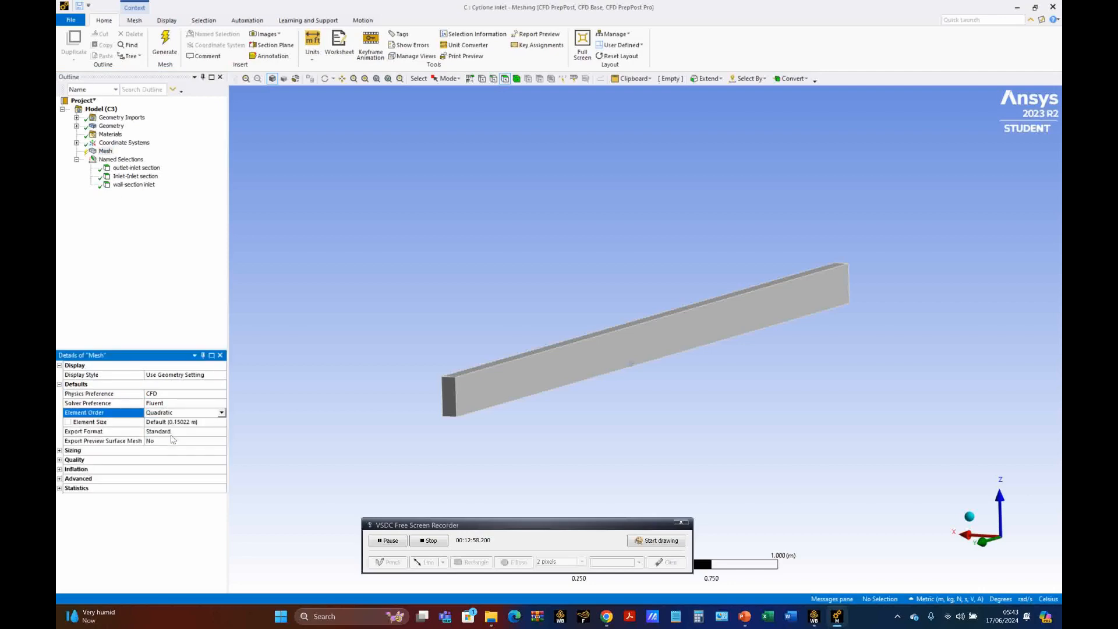
Step: Set the mesh's Element Size to 0.01 m
{"action": "left_click", "coordinate": [204, 422]}
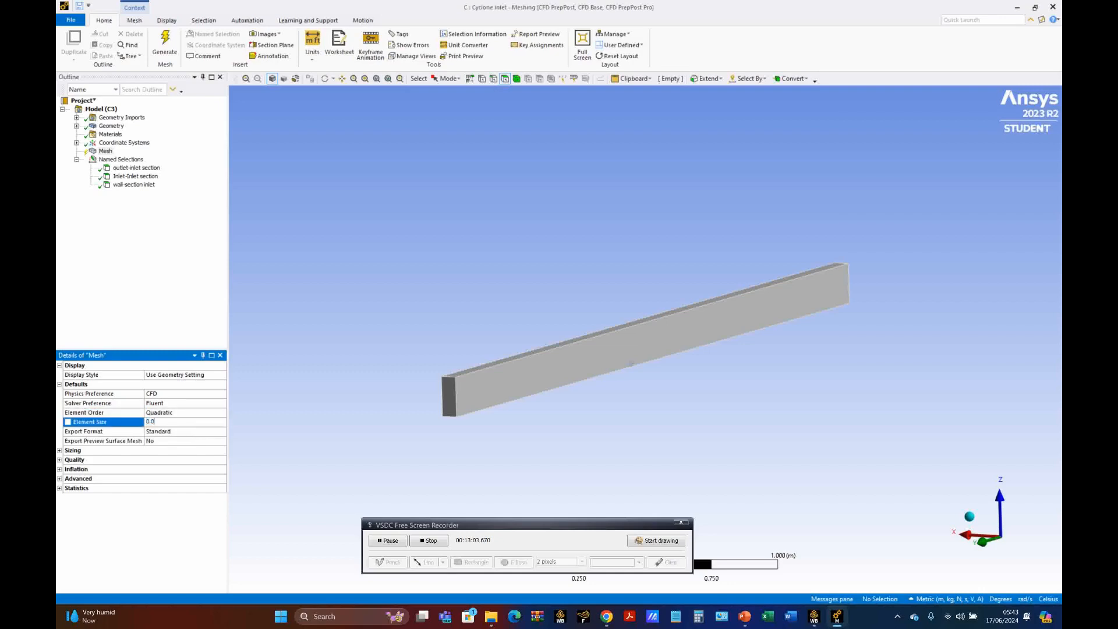
{"action": "type", "text": "0.01"}
{"action": "key", "text": "Return"}
Step: Configure the mesh quality settings with Skewness as the Mesh Metric, a Target Skewness of 0.5 and High Smoothing
{"action": "left_click", "coordinate": [59, 460]}
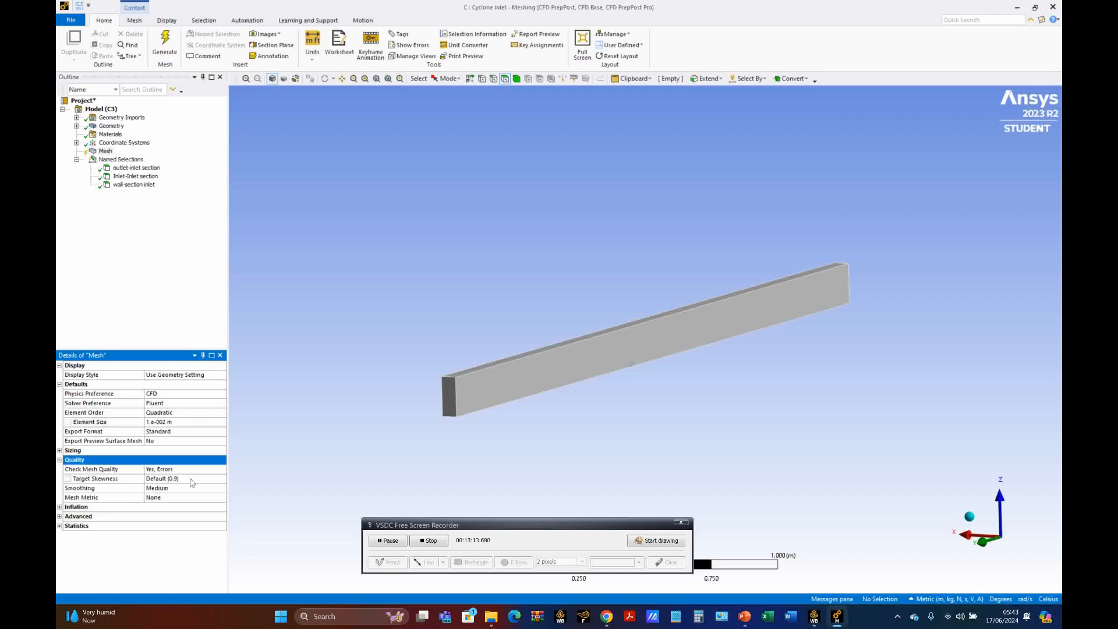
{"action": "left_click", "coordinate": [179, 497]}
{"action": "left_click", "coordinate": [221, 497]}
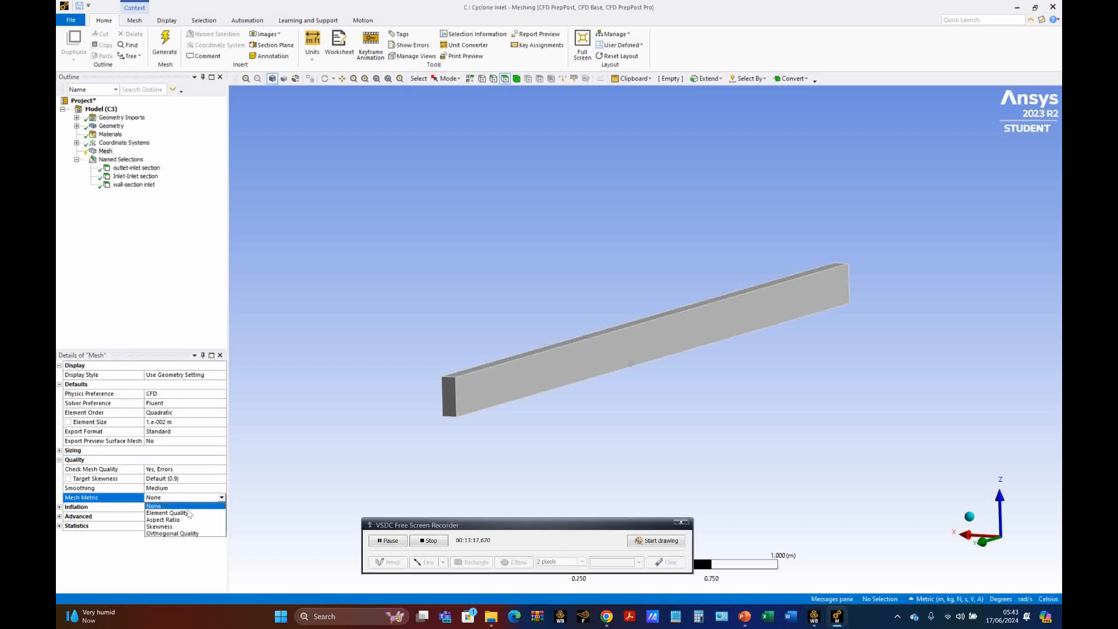
{"action": "left_click", "coordinate": [172, 526]}
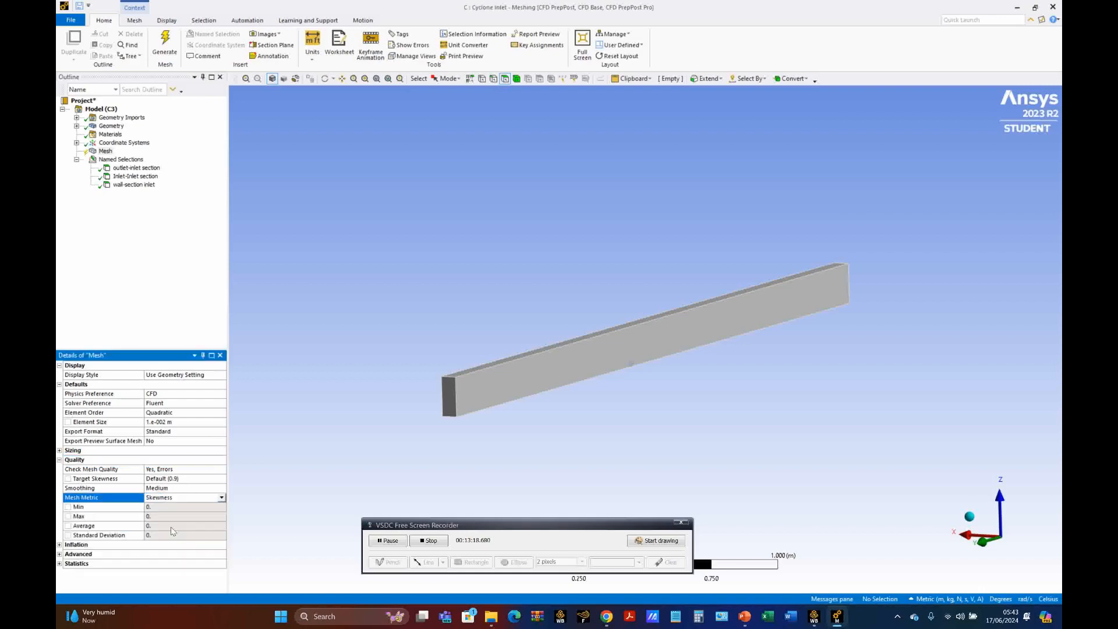
{"action": "left_click", "coordinate": [187, 478]}
{"action": "type", "text": "0"}
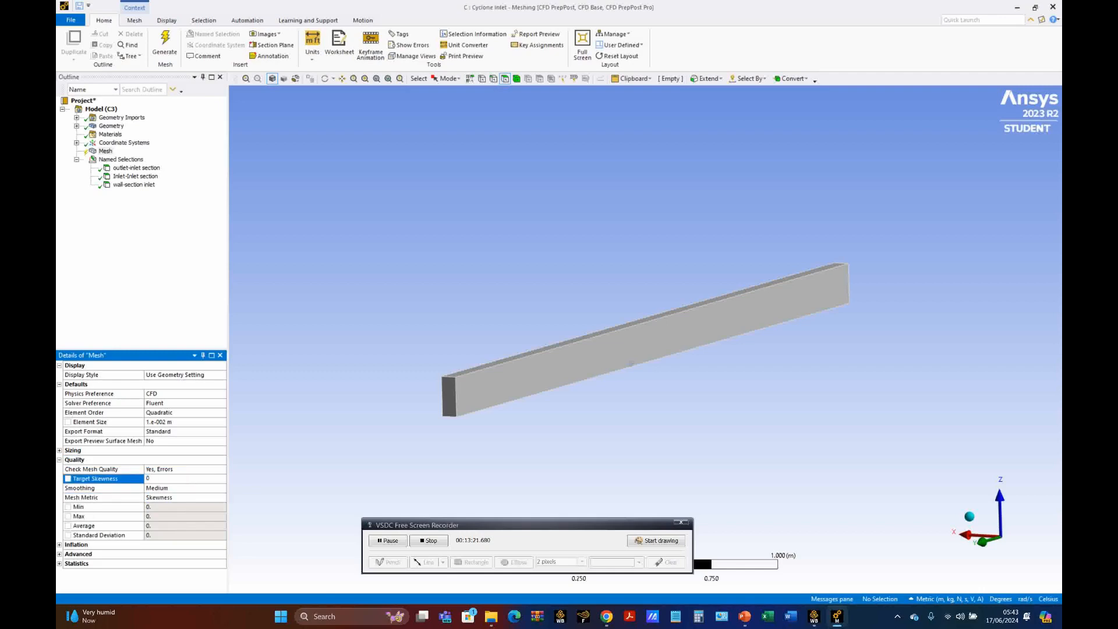
{"action": "type", "text": ".5"}
{"action": "left_click", "coordinate": [198, 488]}
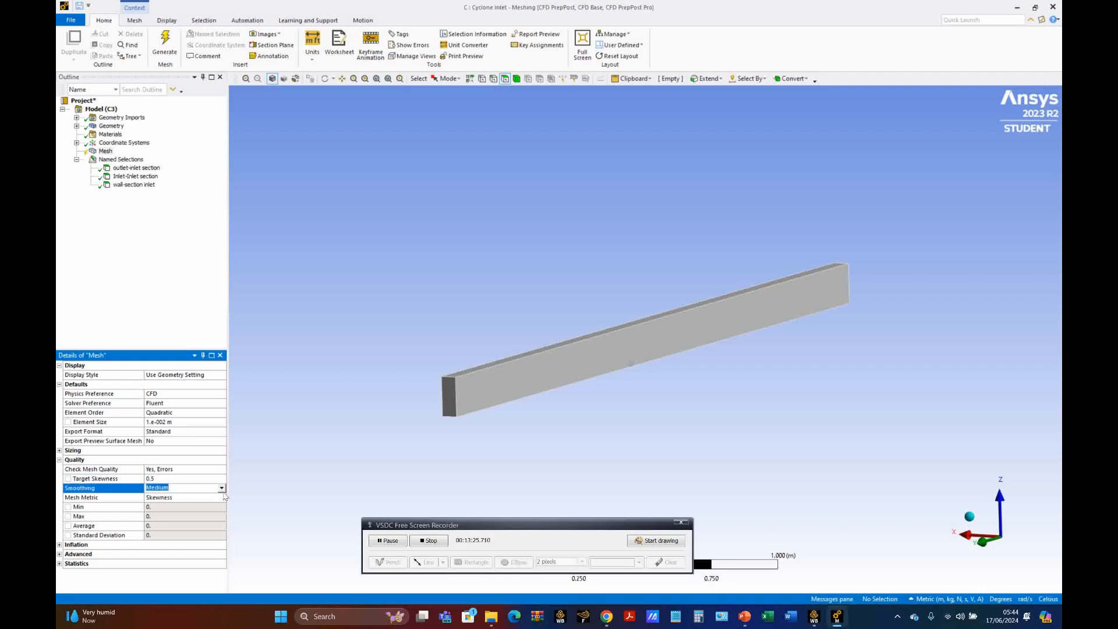
{"action": "left_click", "coordinate": [222, 487]}
{"action": "left_click", "coordinate": [179, 513]}
Step: Insert an Inflation control under the mesh and scope its geometry to the duct body
{"action": "left_click", "coordinate": [105, 152]}
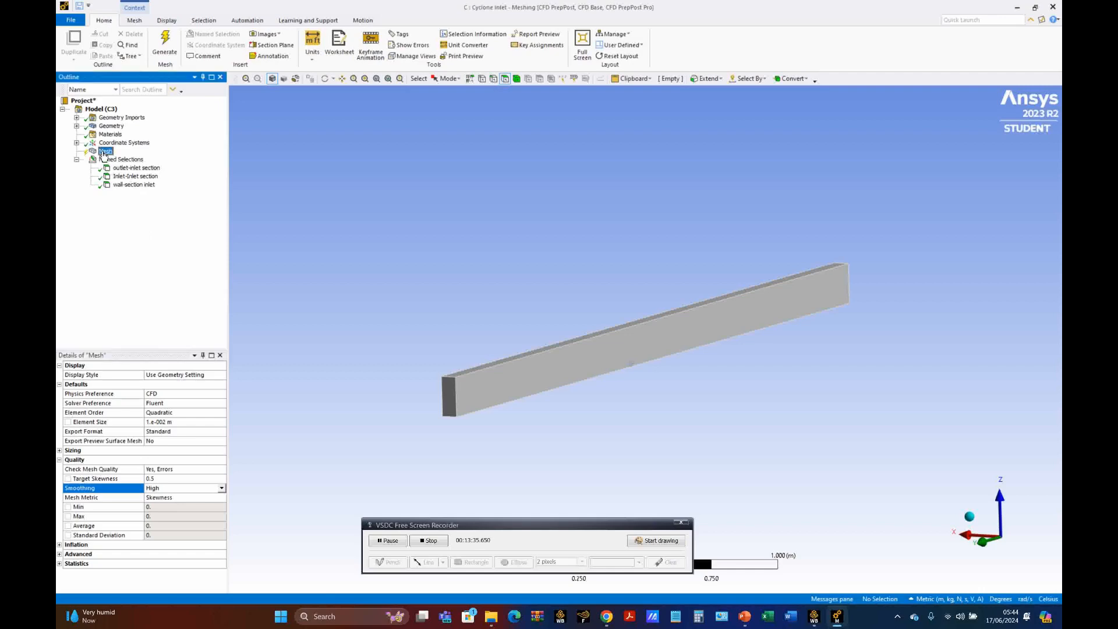
{"action": "right_click", "coordinate": [104, 154]}
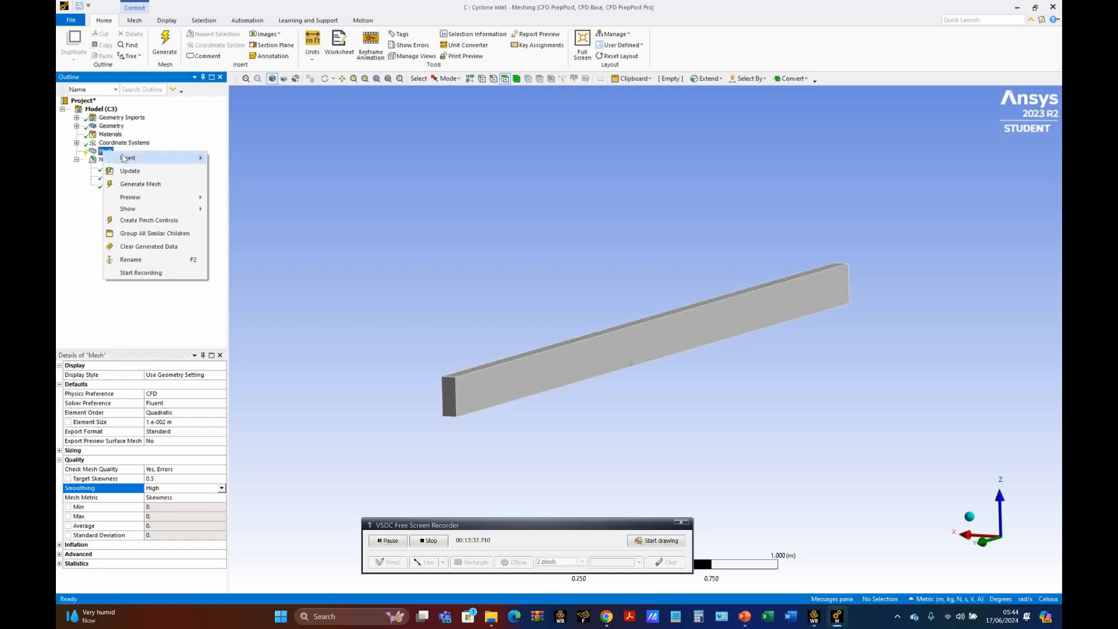
{"action": "mouse_move", "coordinate": [192, 158]}
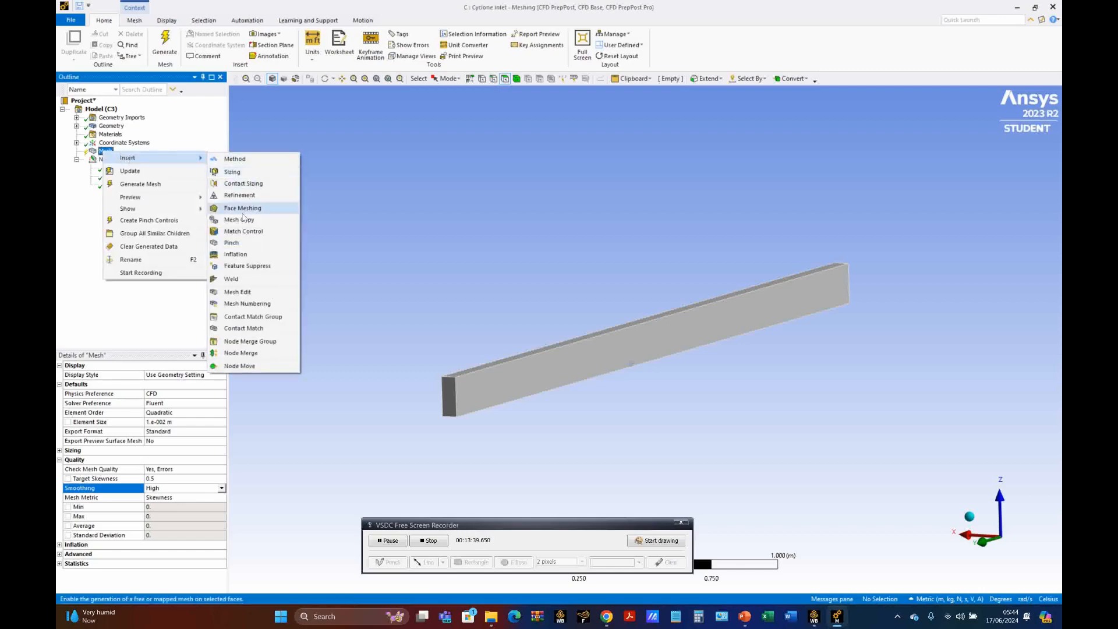
{"action": "left_click", "coordinate": [237, 254]}
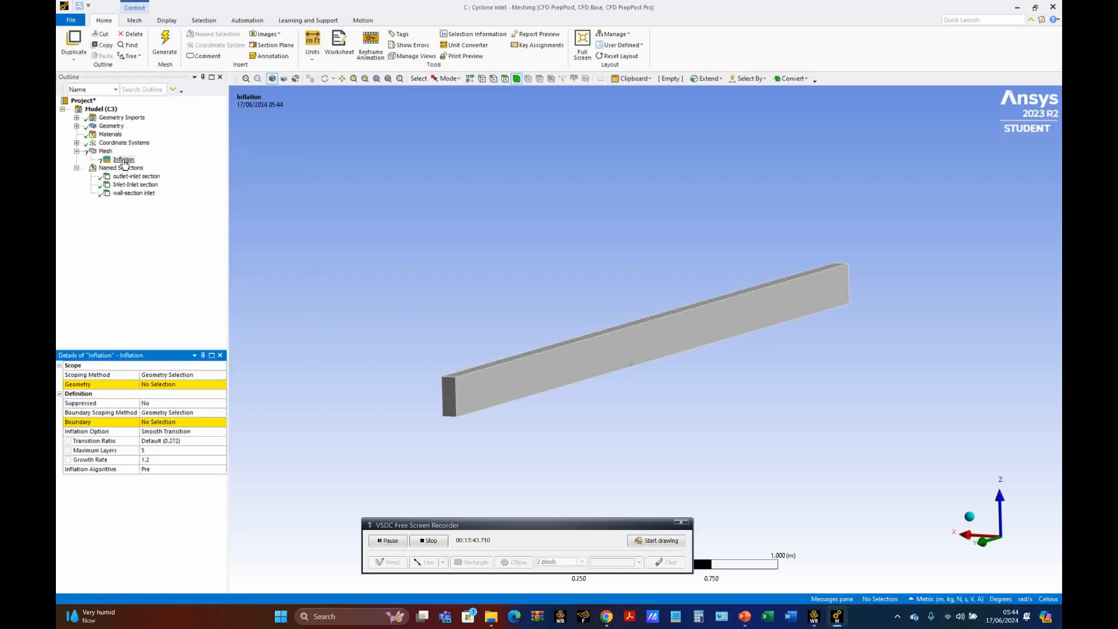
{"action": "left_click", "coordinate": [123, 160]}
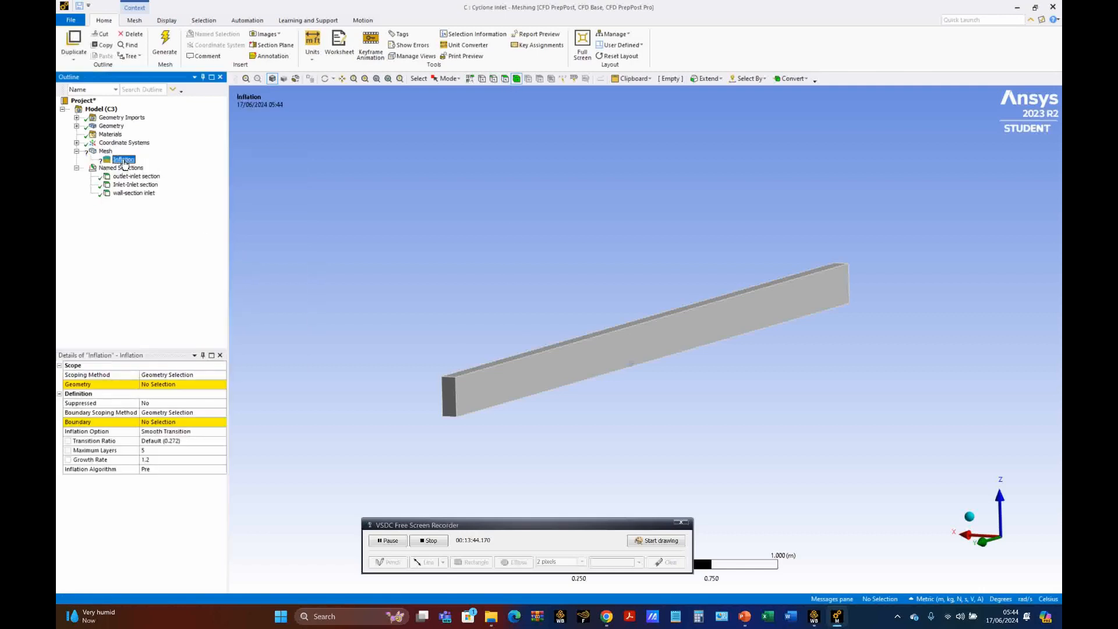
{"action": "left_click", "coordinate": [181, 385]}
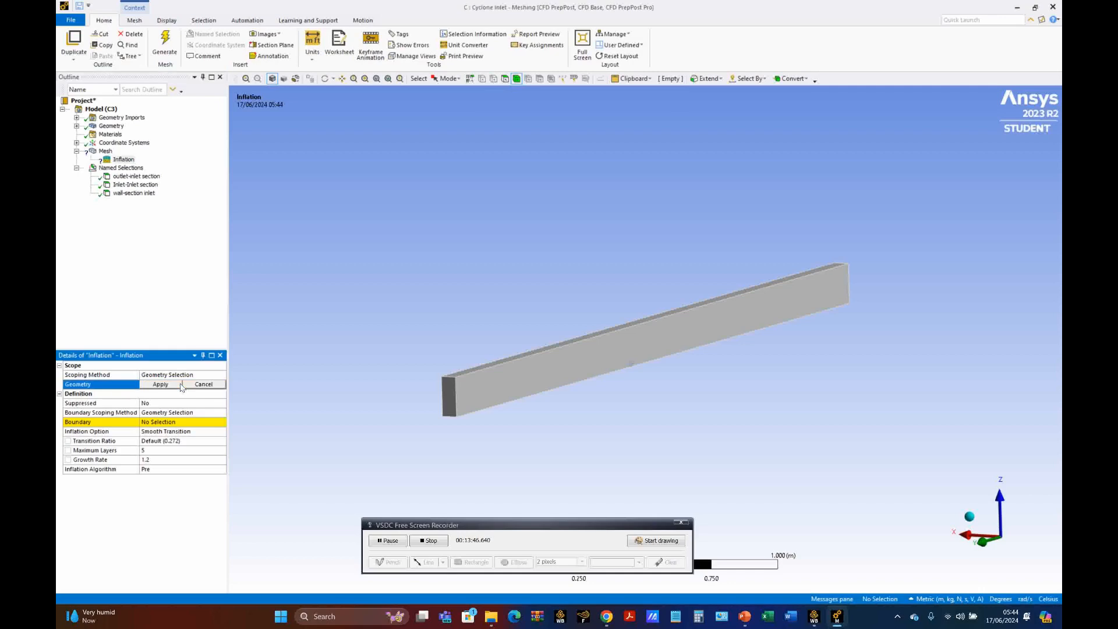
{"action": "left_click", "coordinate": [459, 377]}
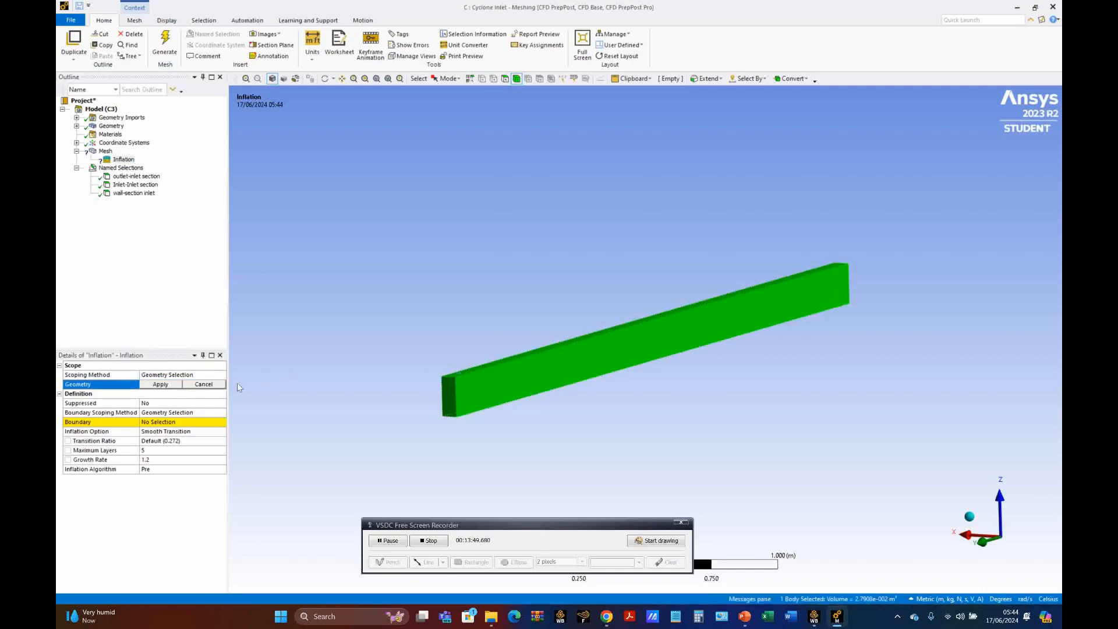
{"action": "left_click", "coordinate": [158, 385]}
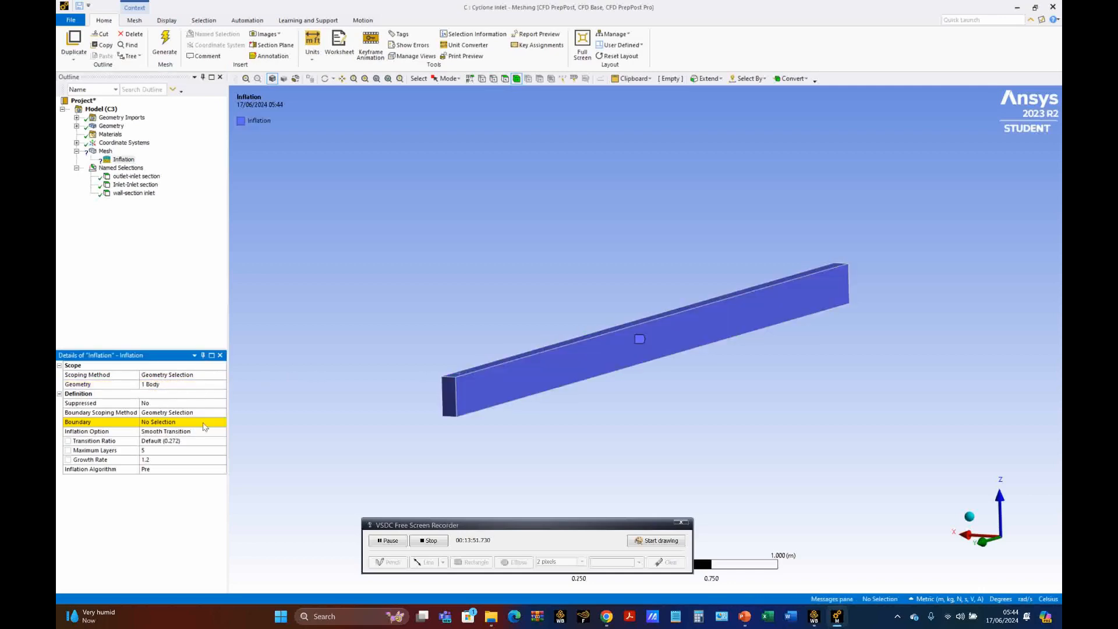
Step: Set the inflation's Boundary Scoping Method to Named Selections and choose "wall-section inlet" as its boundary
{"action": "left_click", "coordinate": [223, 414]}
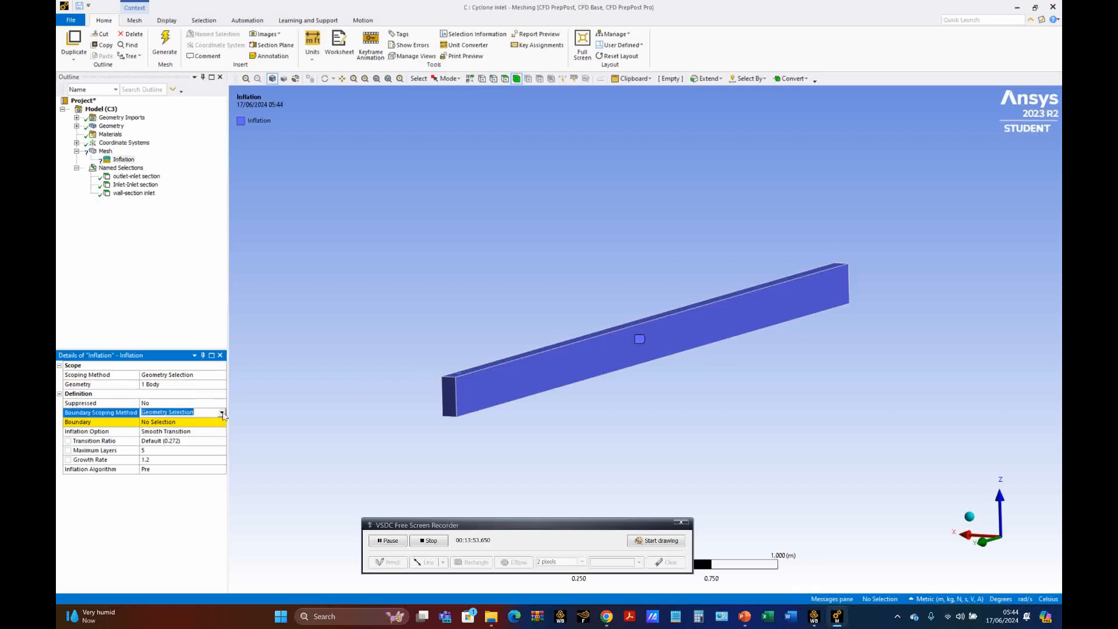
{"action": "left_click", "coordinate": [222, 413]}
{"action": "left_click", "coordinate": [207, 428]}
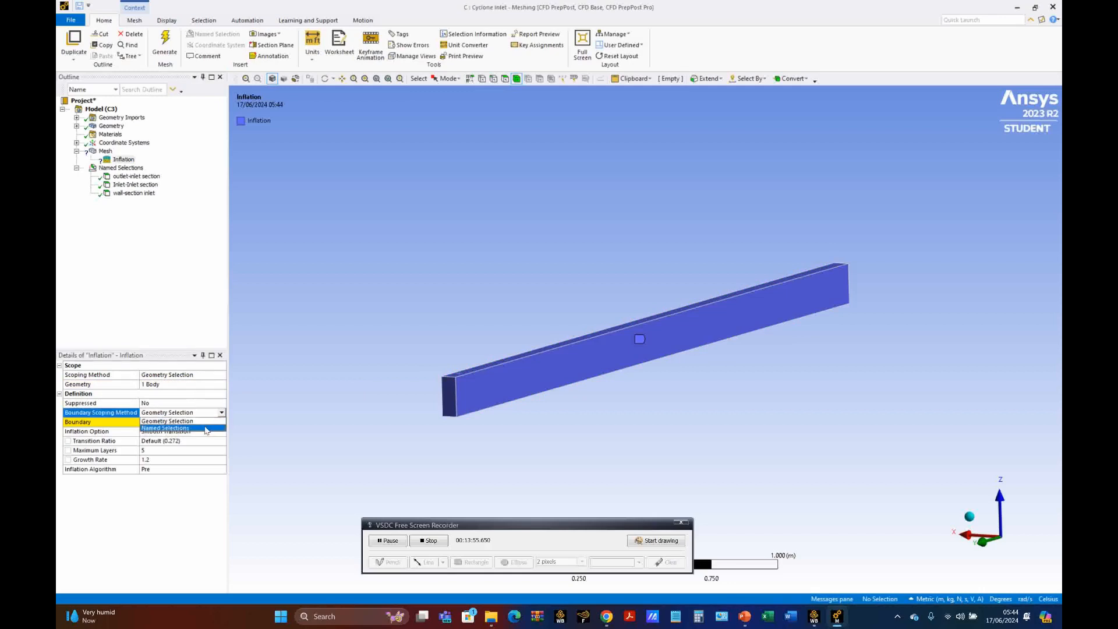
{"action": "left_click", "coordinate": [223, 422]}
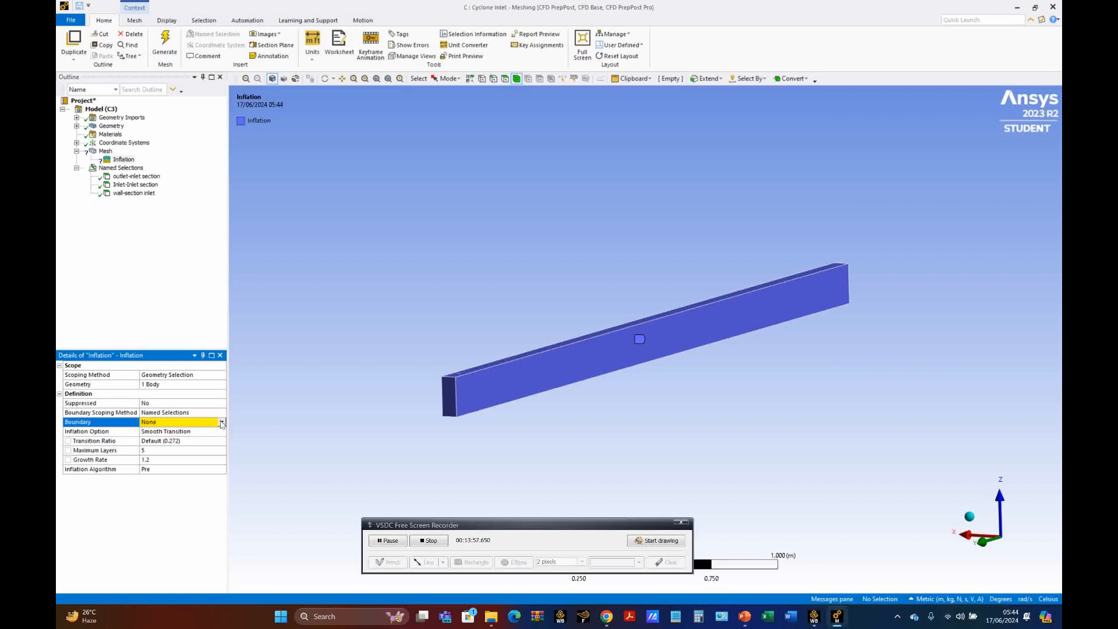
{"action": "left_click", "coordinate": [222, 422]}
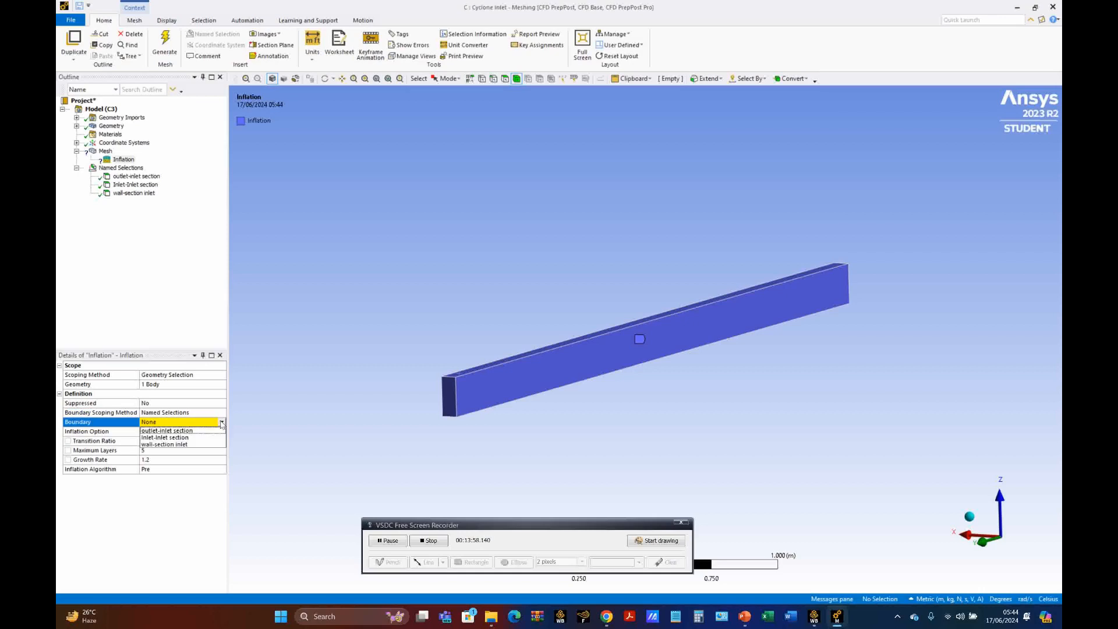
{"action": "left_click", "coordinate": [184, 447]}
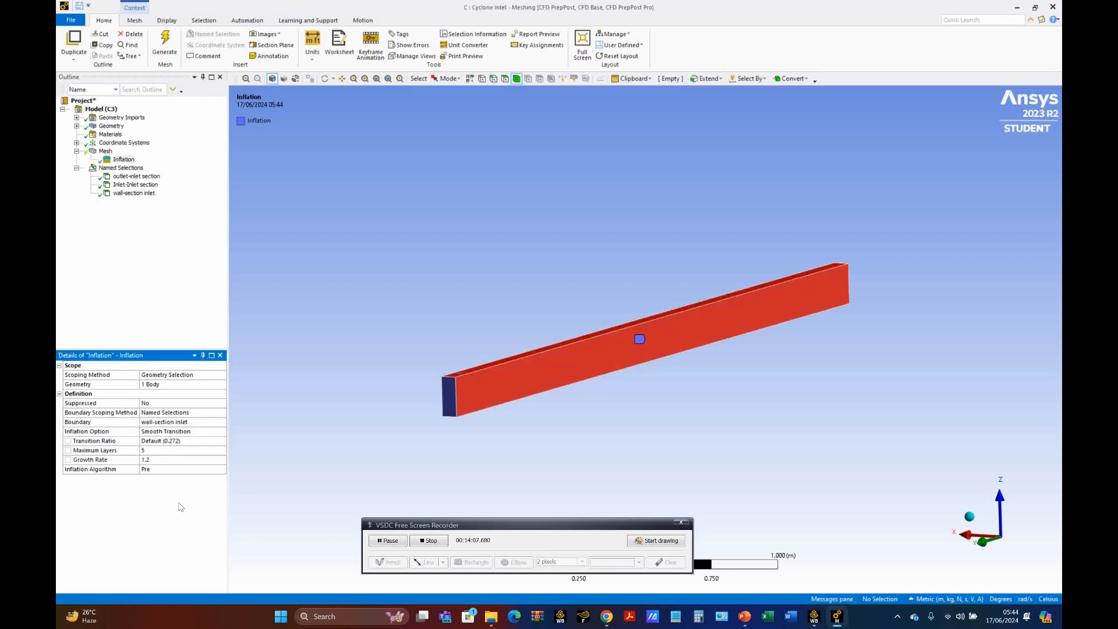
Step: Set the Inflation Option to Total Thickness with a Maximum Thickness of 0.00215 m
{"action": "left_click", "coordinate": [208, 432]}
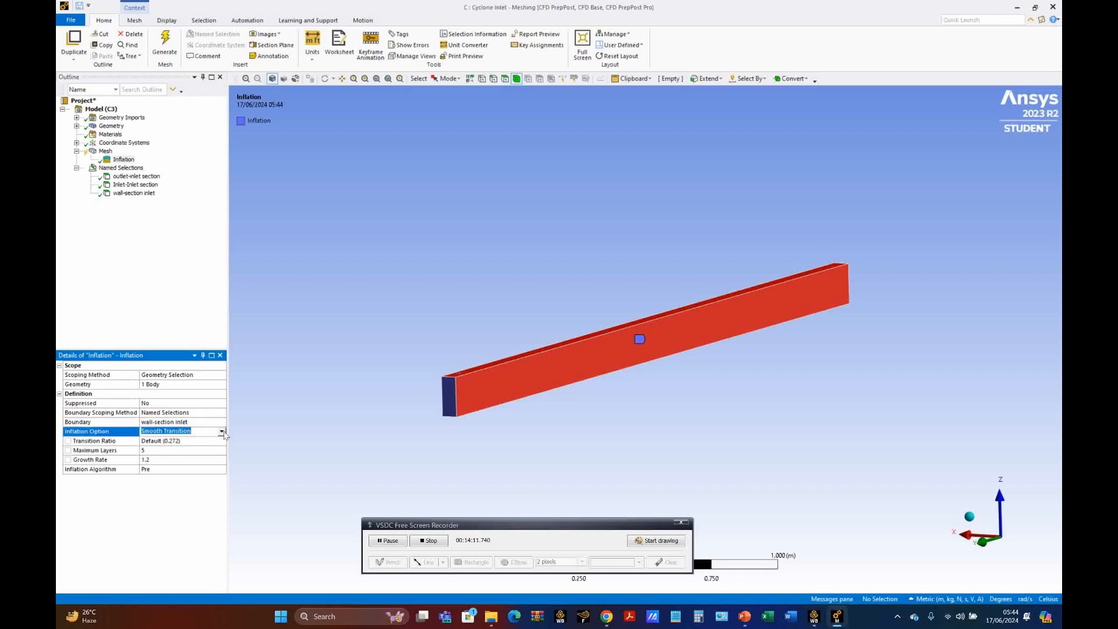
{"action": "left_click", "coordinate": [222, 432]}
{"action": "left_click", "coordinate": [210, 440]}
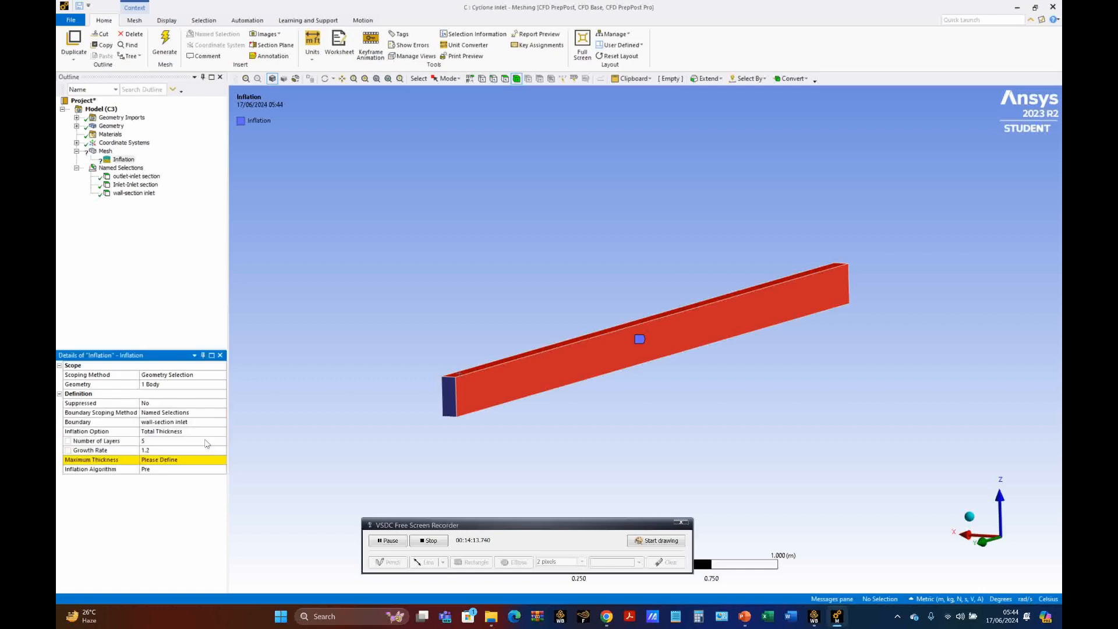
{"action": "left_click", "coordinate": [183, 460]}
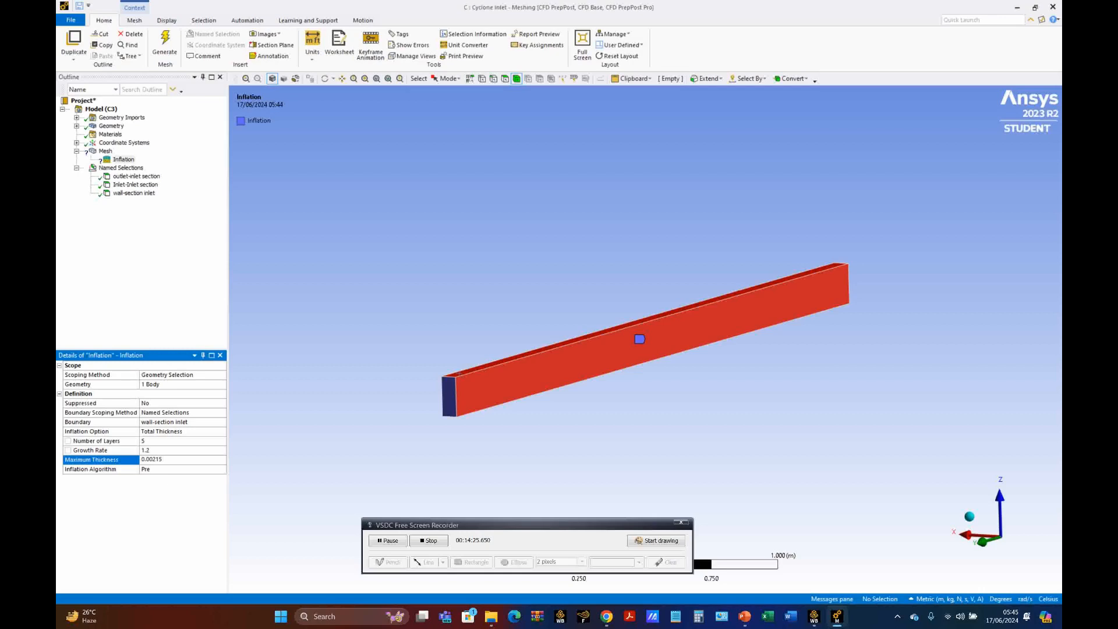
{"action": "key", "text": "Return"}
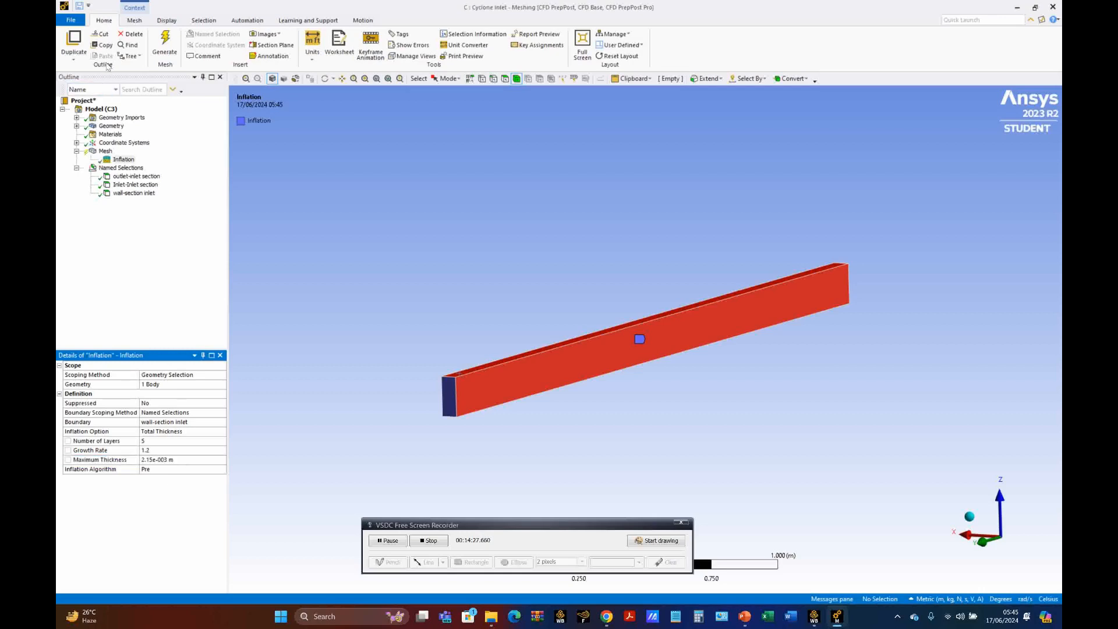
Step: Generate the duct mesh and examine its node and element statistics, surface elements and skewness distribution chart
{"action": "left_click", "coordinate": [165, 51]}
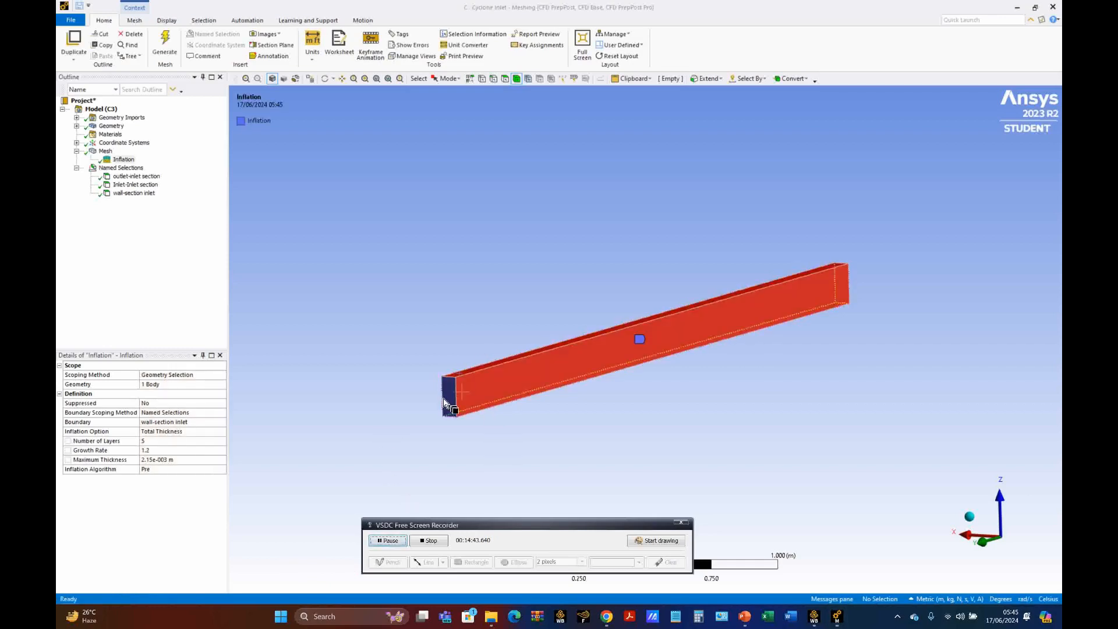
{"action": "left_click", "coordinate": [105, 152]}
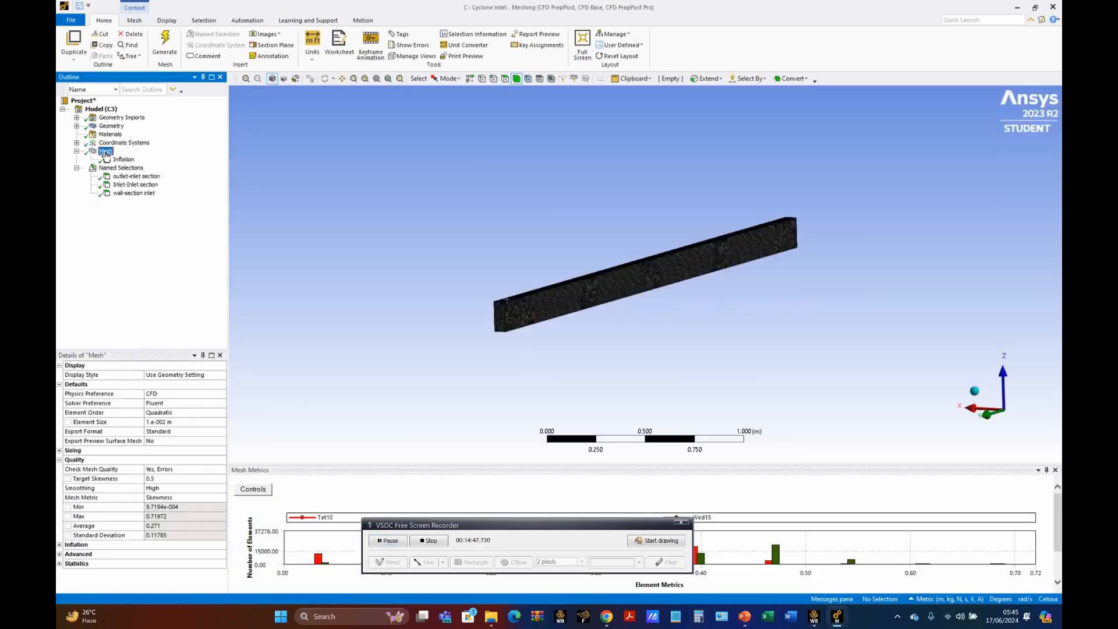
{"action": "left_click", "coordinate": [60, 564]}
{"action": "scroll", "coordinate": [138, 501], "scroll_direction": "down", "scroll_amount": 1}
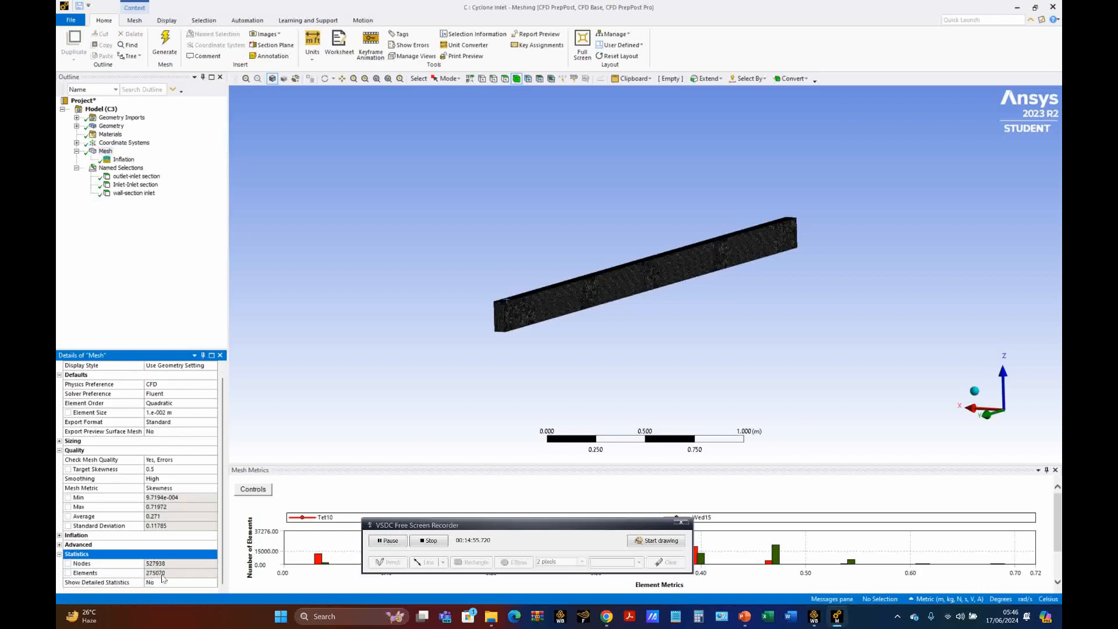
{"action": "scroll", "coordinate": [527, 358], "scroll_direction": "up", "scroll_amount": 4}
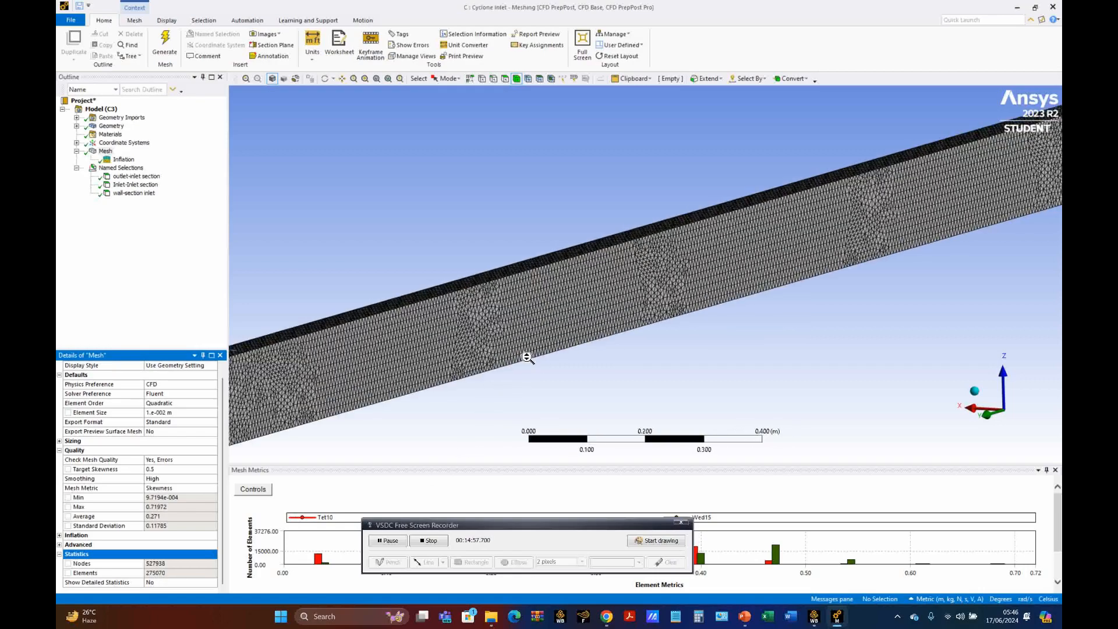
{"action": "scroll", "coordinate": [414, 341], "scroll_direction": "up", "scroll_amount": 2}
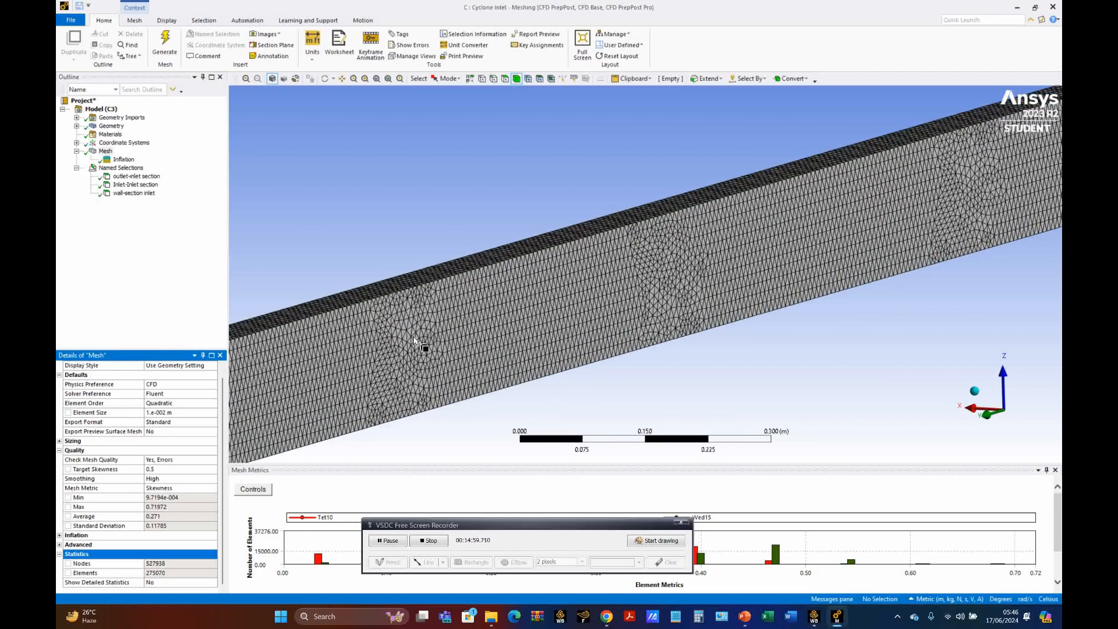
{"action": "scroll", "coordinate": [414, 340], "scroll_direction": "down", "scroll_amount": 3}
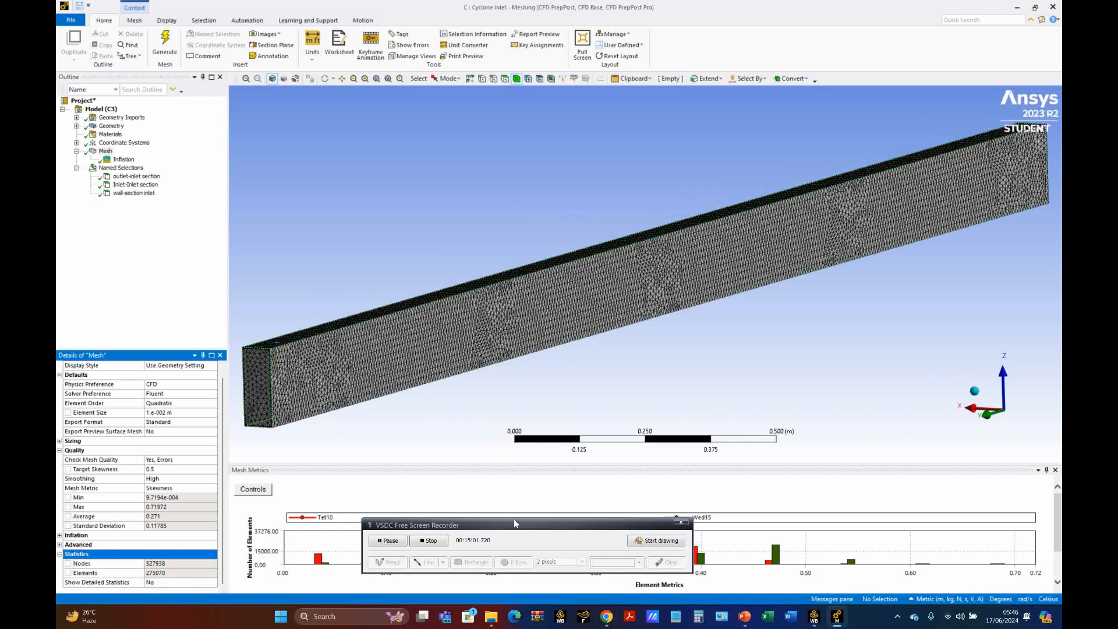
{"action": "left_click_drag", "start_coordinate": [514, 526], "coordinate": [519, 435]}
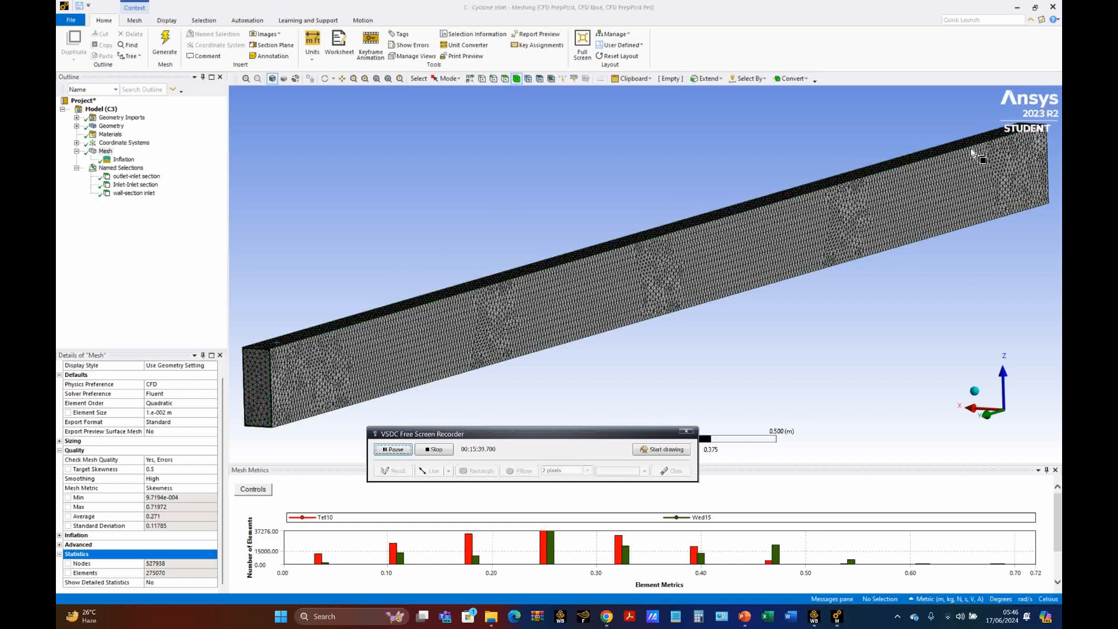
Step: Switch to the PowerPoint slides to compare the reference mesh settings and examine the cyclone body's boundary conditions
{"action": "left_click", "coordinate": [1017, 6]}
{"action": "left_click", "coordinate": [1019, 8]}
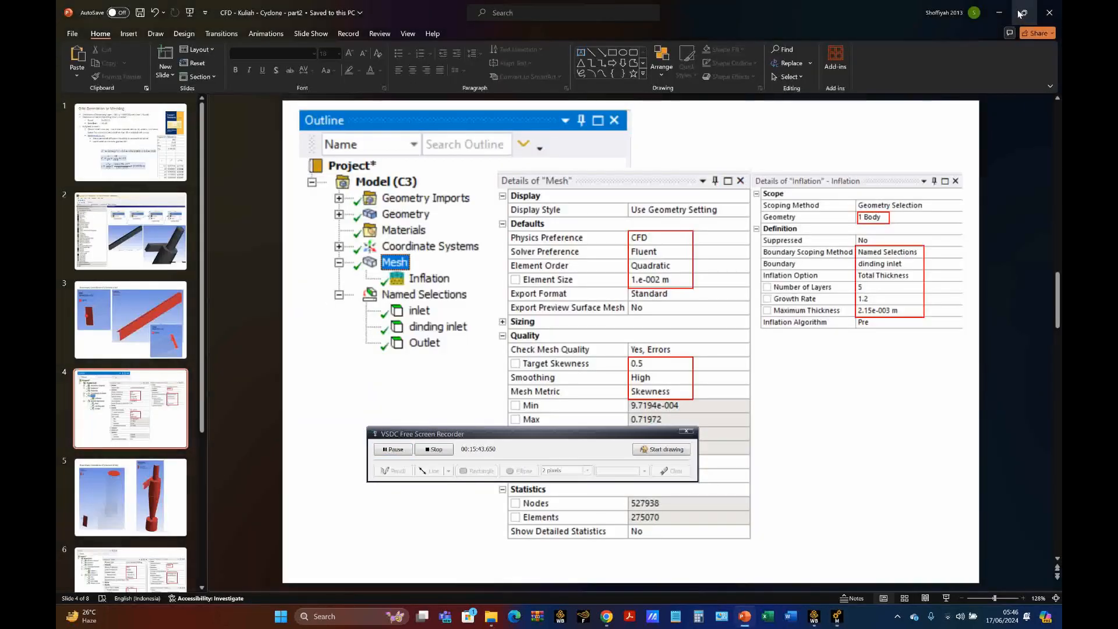
{"action": "scroll", "coordinate": [659, 329], "scroll_direction": "down", "scroll_amount": 1}
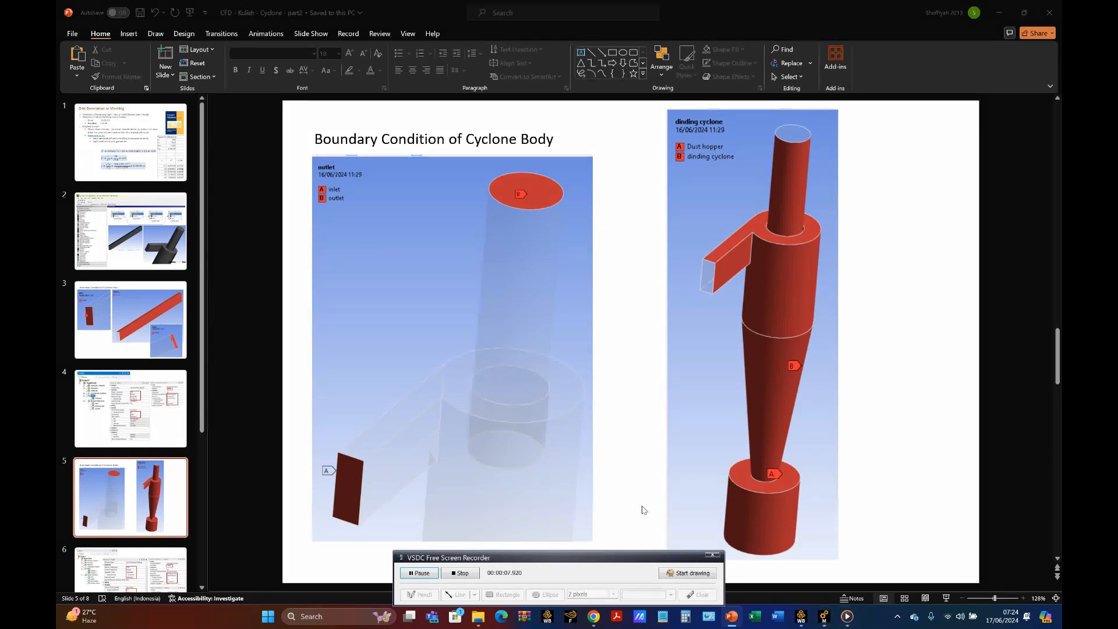
Step: Switch to Workbench and open the Cyclone Body system's mesh in Ansys Meshing
{"action": "left_click", "coordinate": [801, 616]}
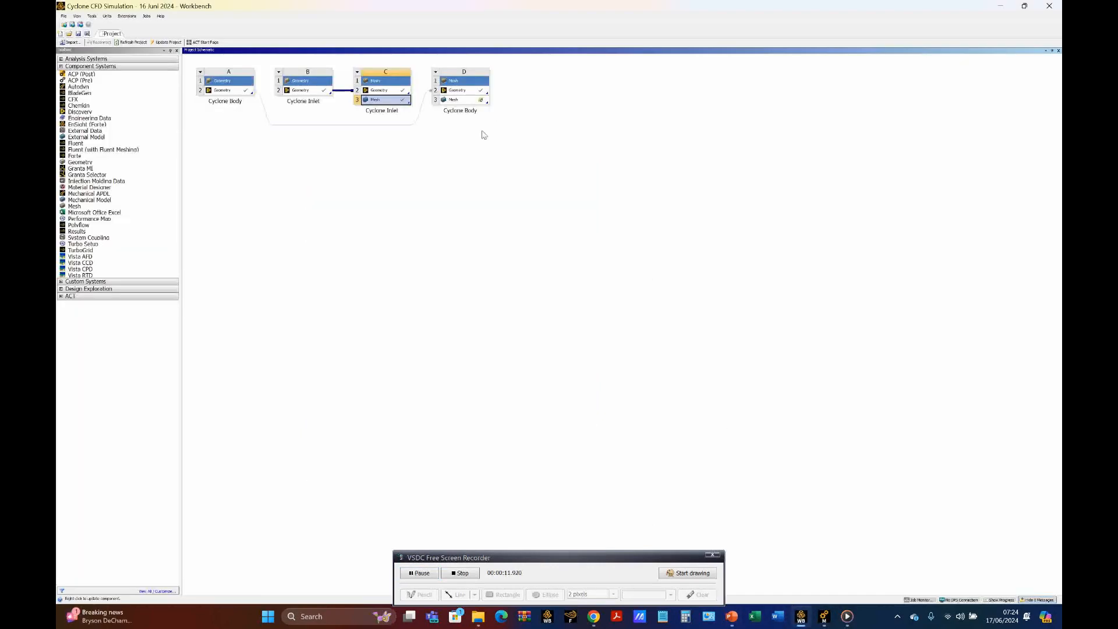
{"action": "left_click_drag", "start_coordinate": [540, 557], "coordinate": [543, 533]}
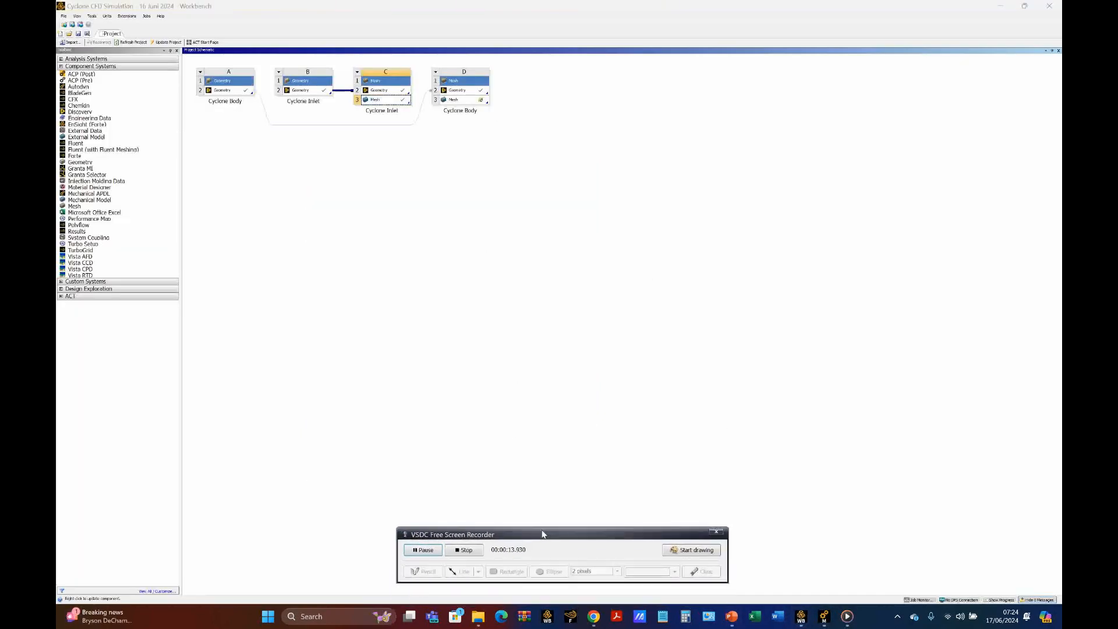
{"action": "left_click", "coordinate": [462, 100]}
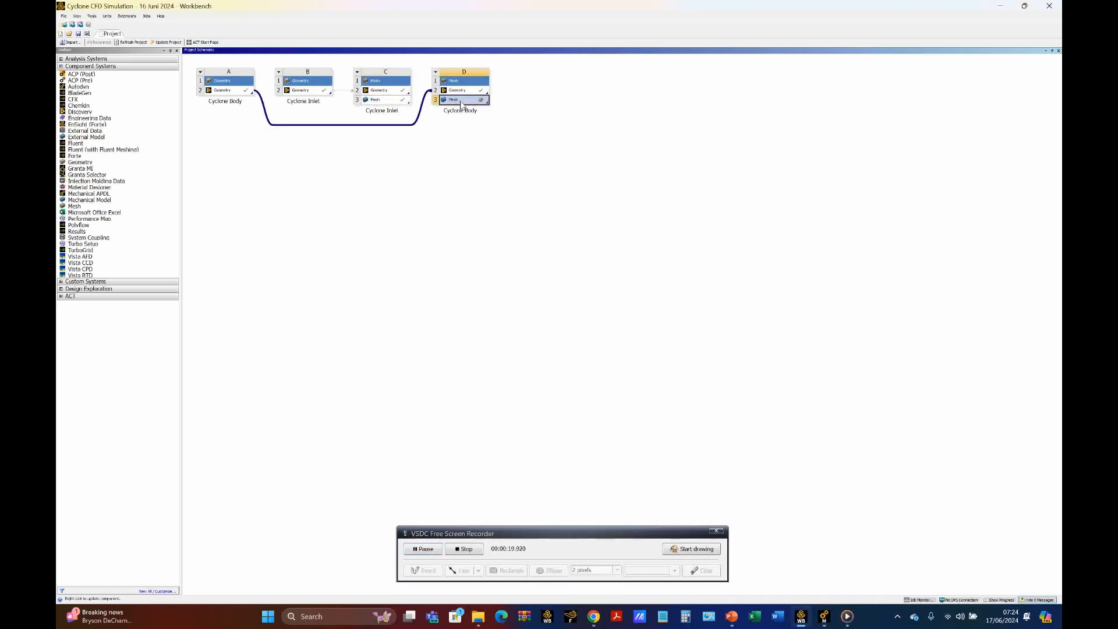
{"action": "double_click", "coordinate": [462, 102]}
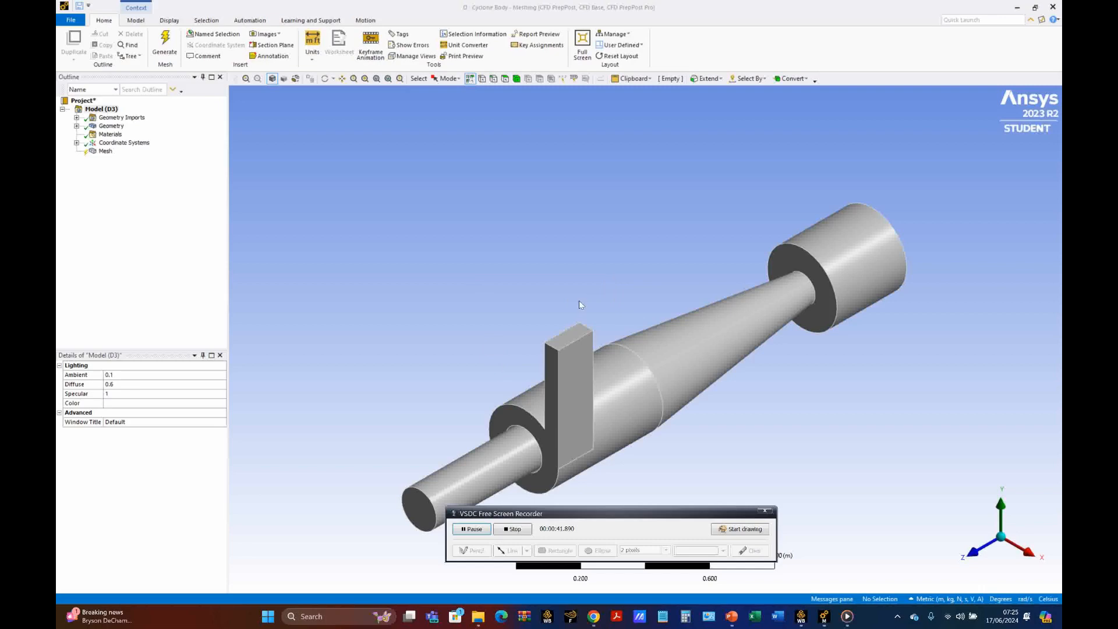
Step: Create a named selection called "inlet-cyclone body" from the end face of the rectangular inlet duct
{"action": "left_click", "coordinate": [503, 78]}
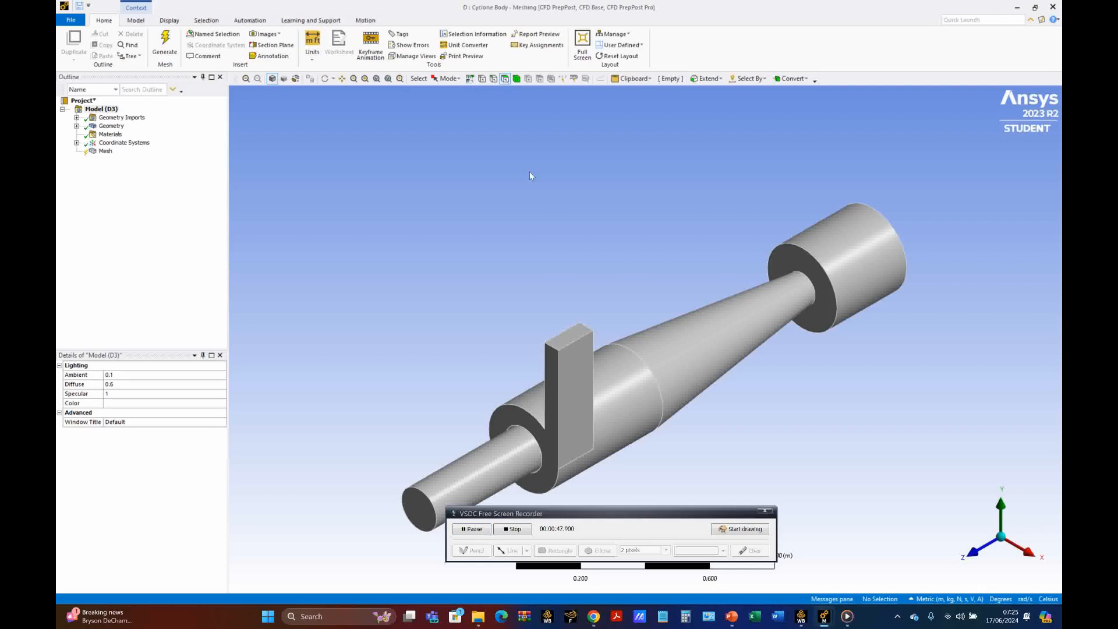
{"action": "left_click", "coordinate": [569, 334]}
{"action": "right_click", "coordinate": [569, 334]}
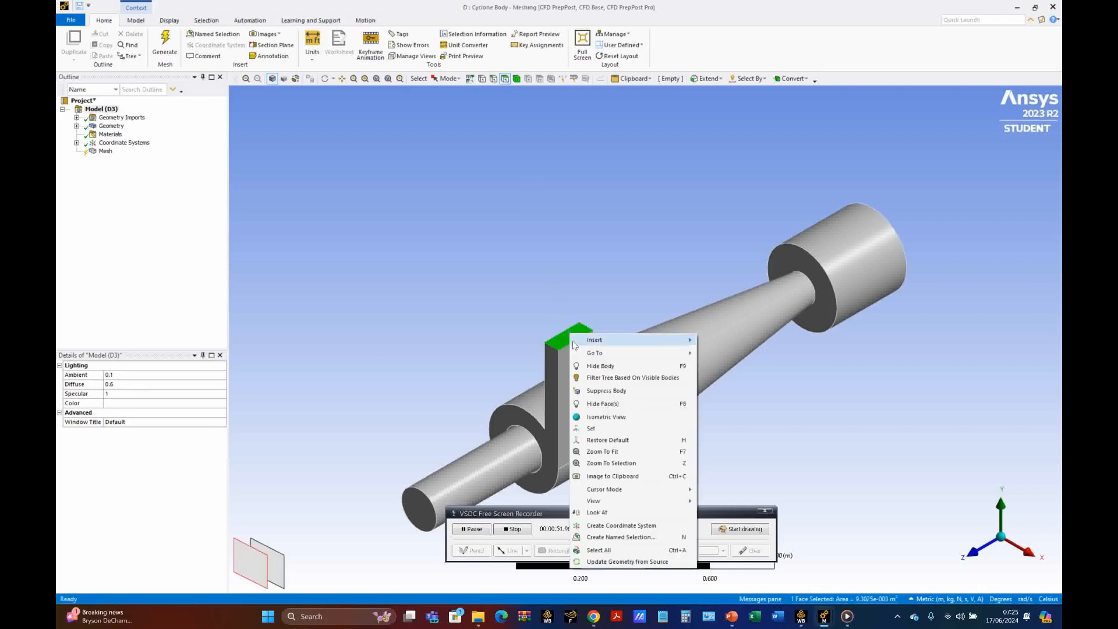
{"action": "left_click", "coordinate": [605, 536]}
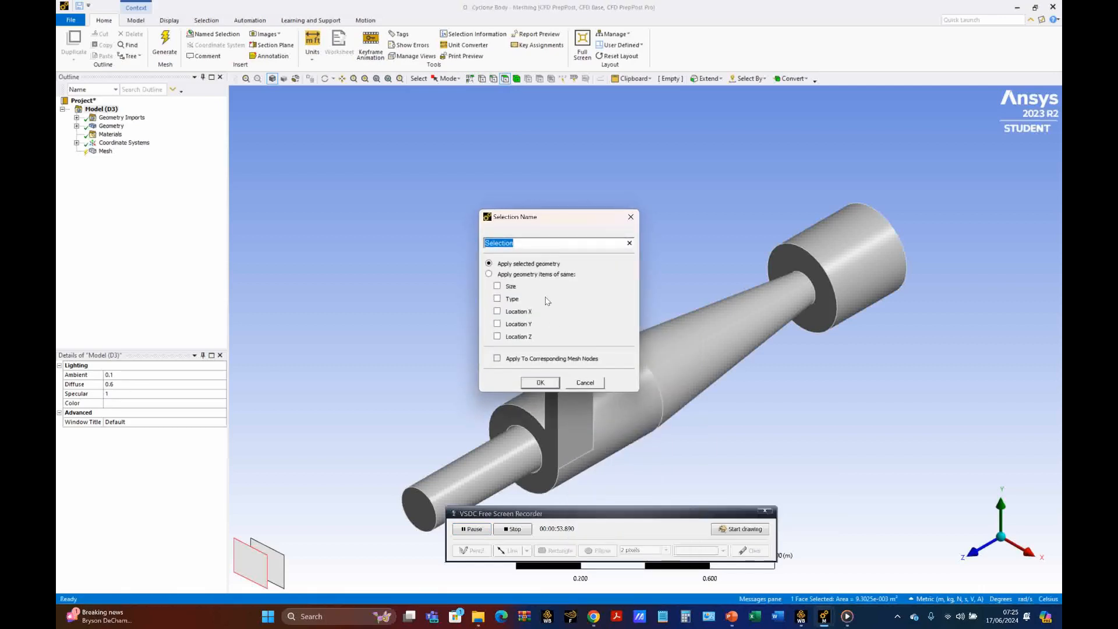
{"action": "type", "text": "inlet-cyclone body"}
{"action": "left_click", "coordinate": [541, 383]}
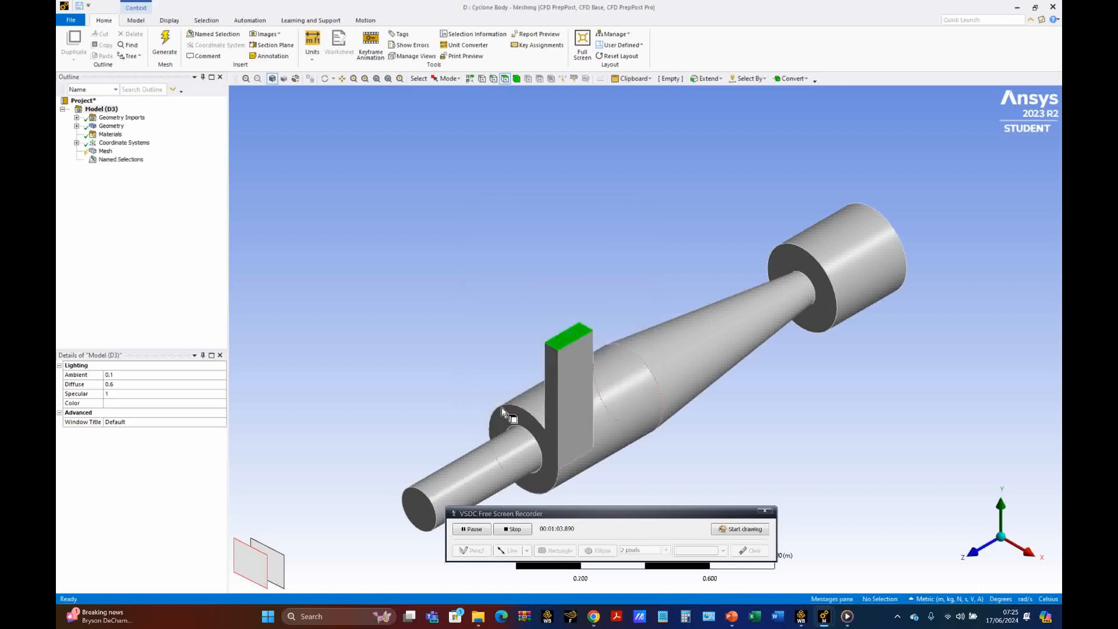
{"action": "left_click", "coordinate": [417, 510]}
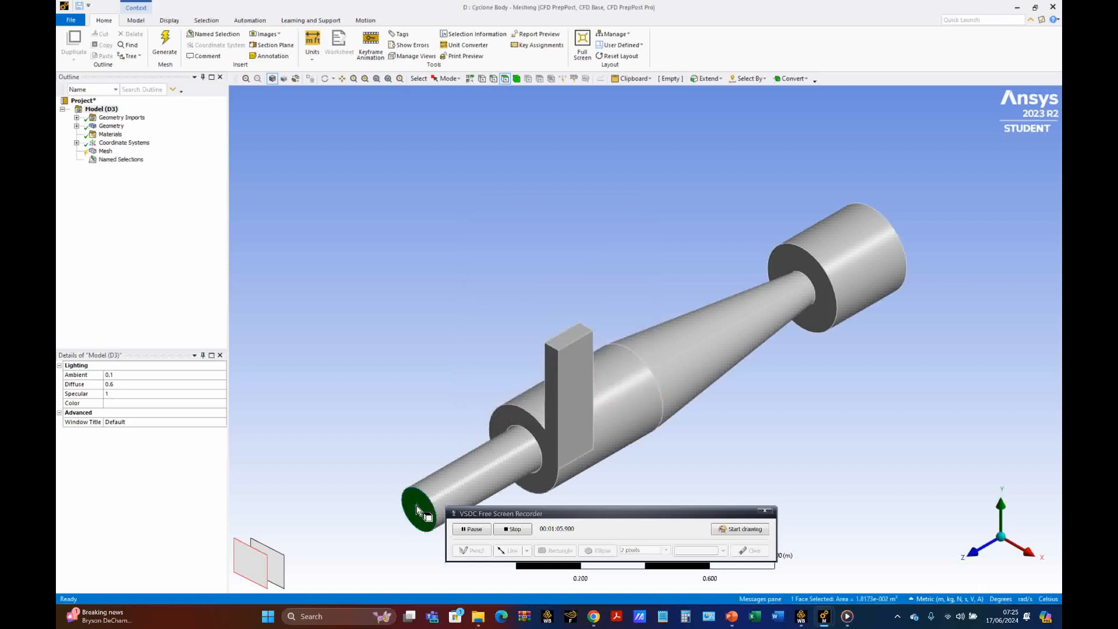
{"action": "right_click", "coordinate": [417, 510]}
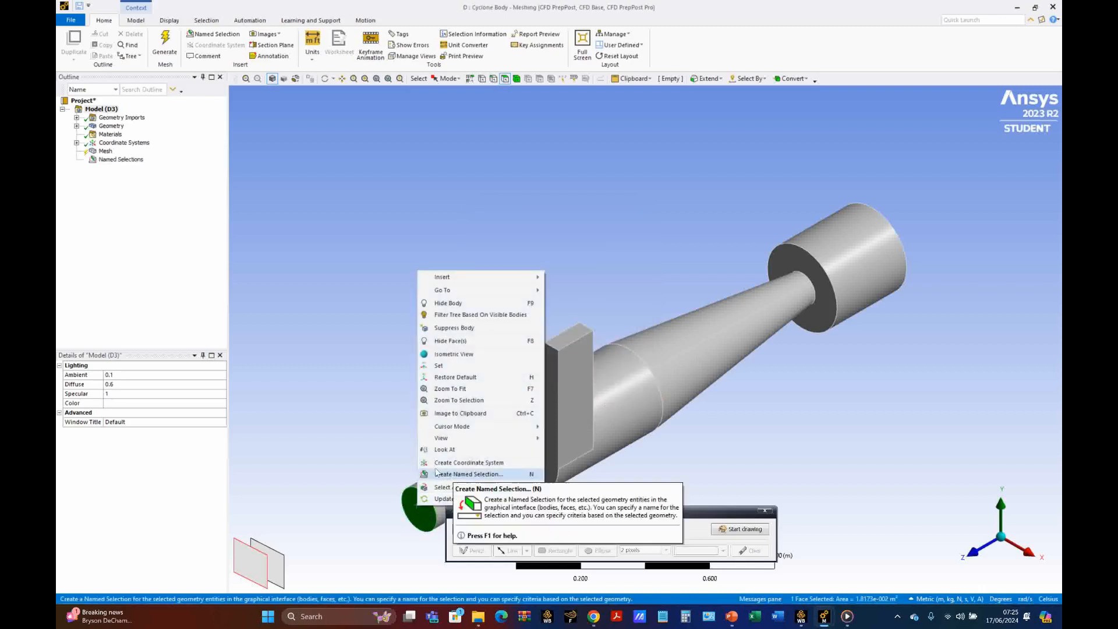
{"action": "left_click", "coordinate": [370, 440]}
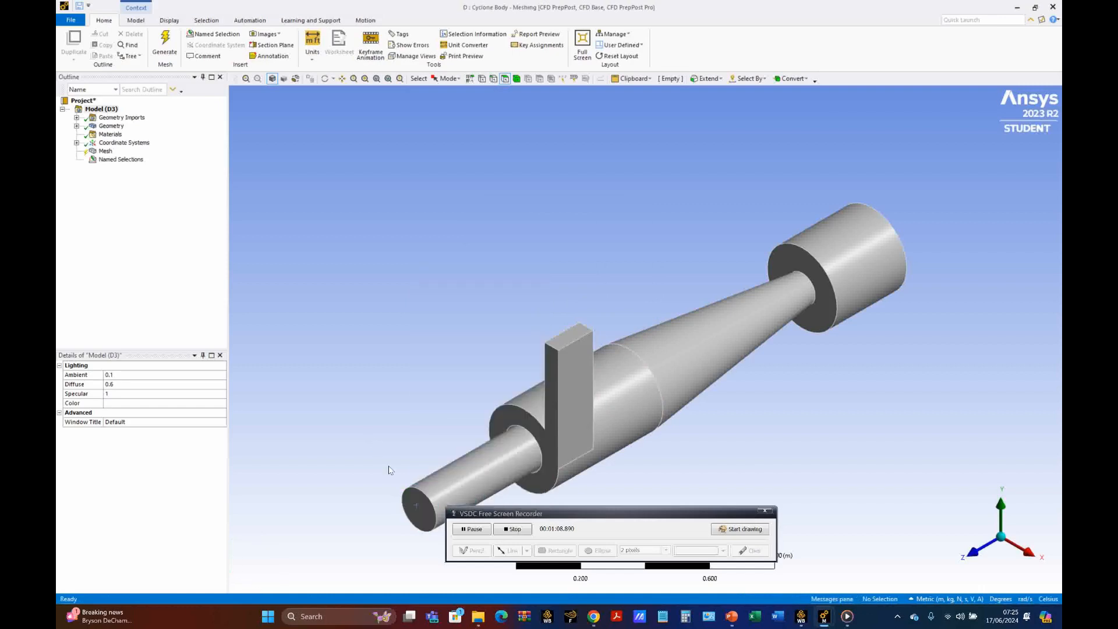
Step: Create a named selection called "outlet-cyclone body" from the circular end face of the narrow outlet pipe
{"action": "left_click", "coordinate": [417, 506]}
{"action": "right_click", "coordinate": [417, 508]}
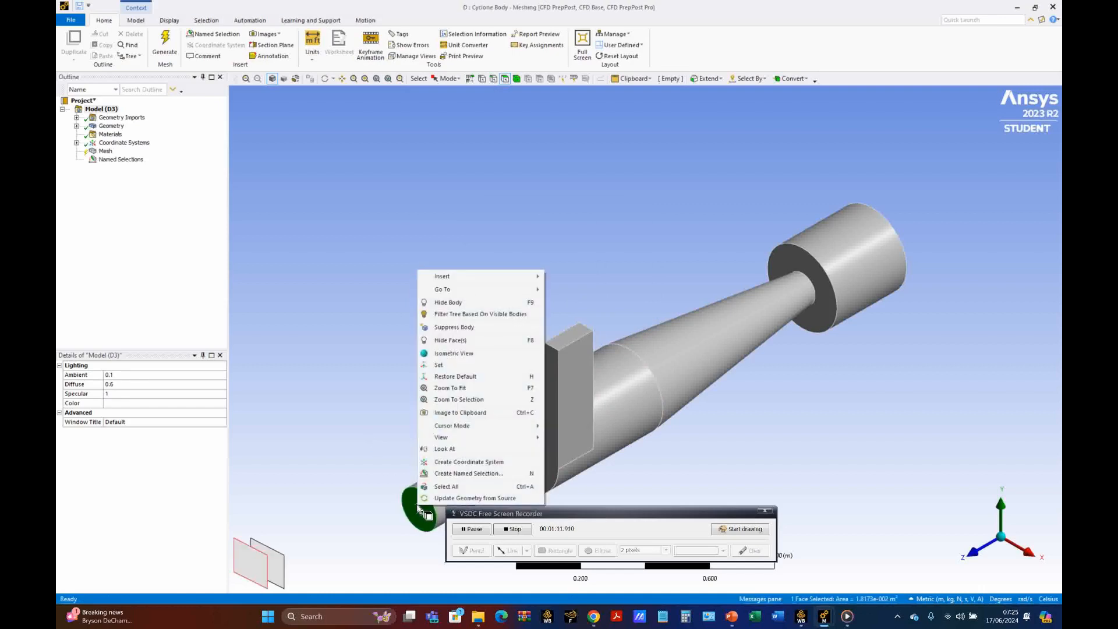
{"action": "left_click", "coordinate": [441, 474]}
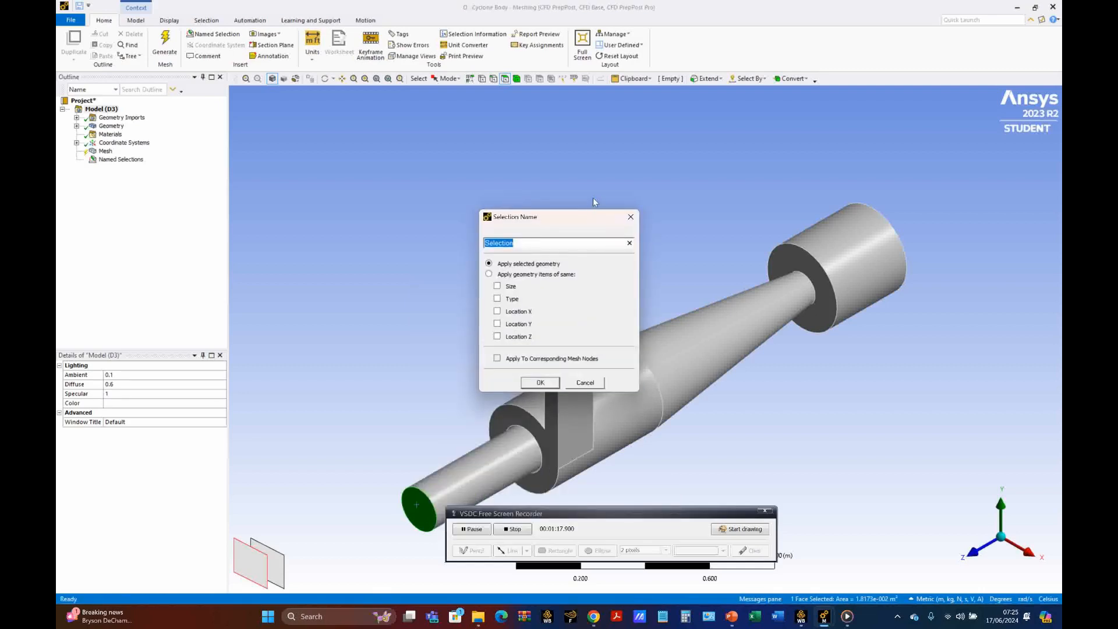
{"action": "type", "text": "outlet-cyclone body"}
{"action": "left_click", "coordinate": [541, 383]}
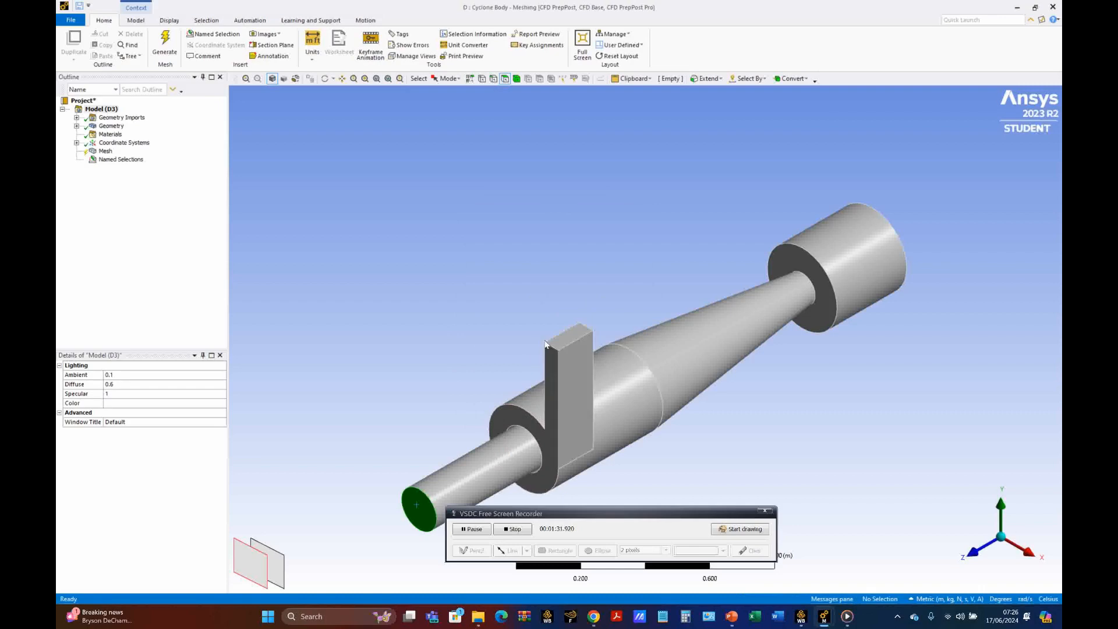
Step: Create a named selection called "dust hopper" from the hopper cylinder's side face and its two end faces
{"action": "left_click", "coordinate": [841, 265]}
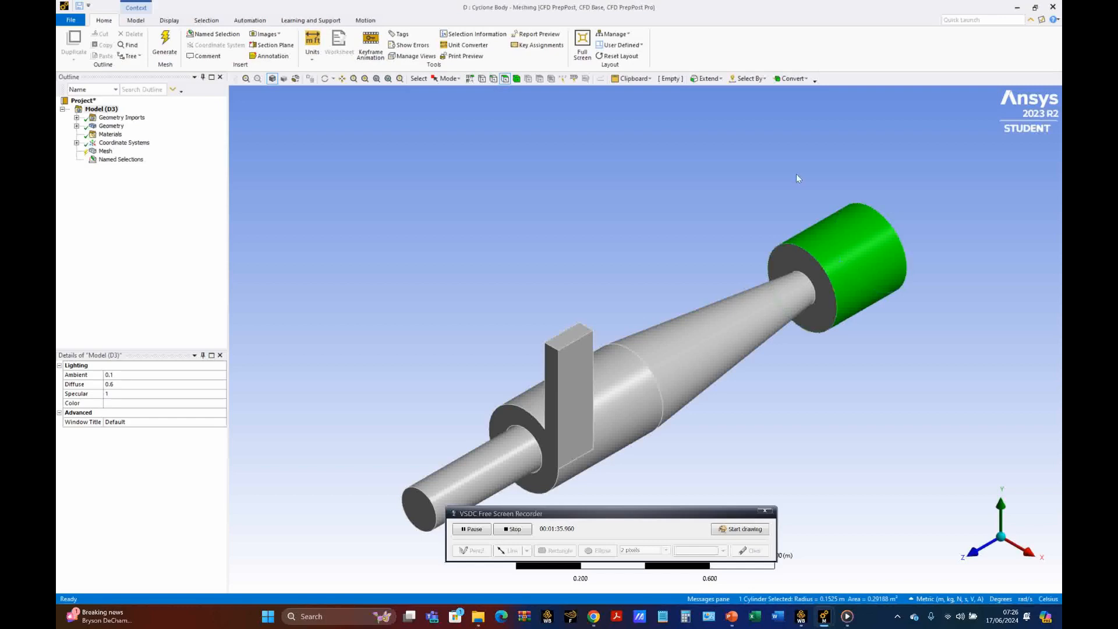
{"action": "left_click", "coordinate": [838, 256], "text": "ctrl"}
{"action": "left_click", "coordinate": [834, 254]}
{"action": "left_click", "coordinate": [801, 263], "text": "ctrl"}
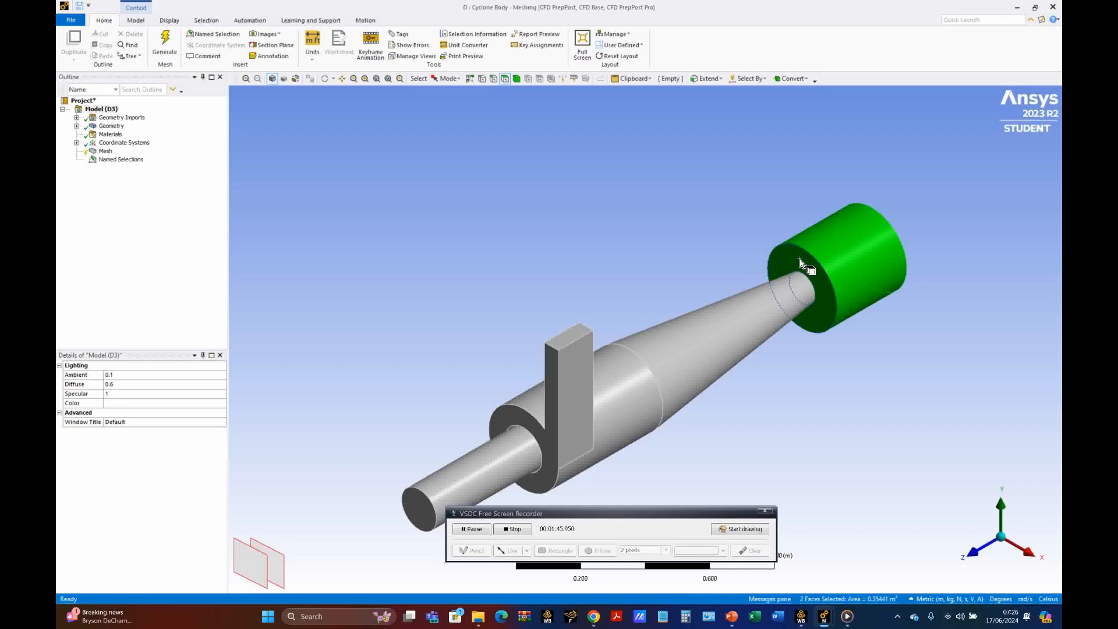
{"action": "middle_click_drag", "start_coordinate": [797, 198], "coordinate": [651, 237]}
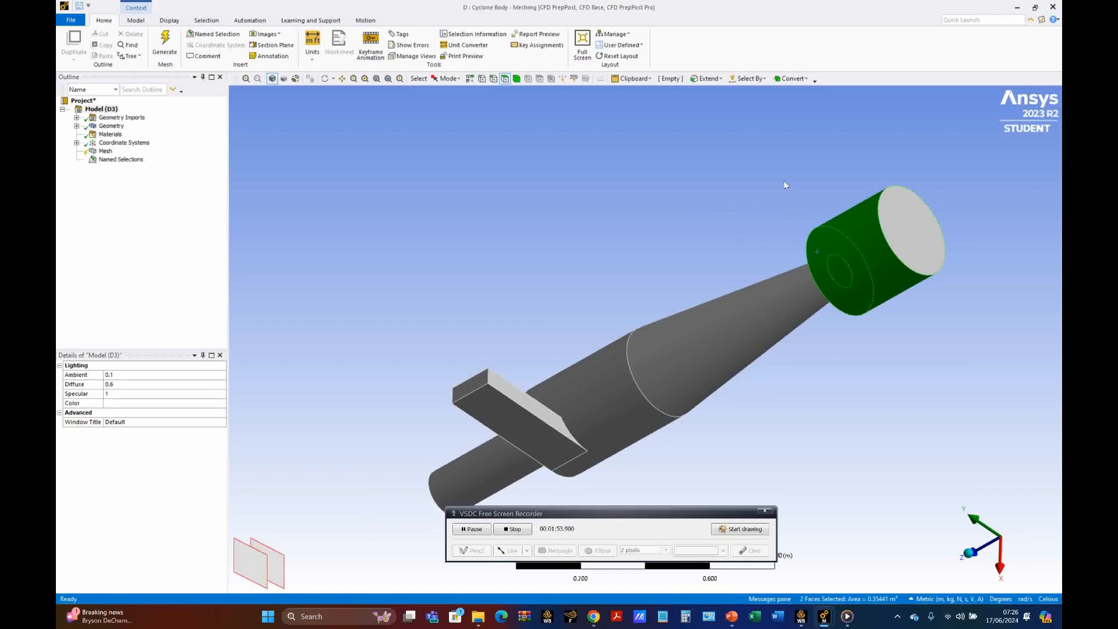
{"action": "left_click", "coordinate": [903, 240], "text": "ctrl"}
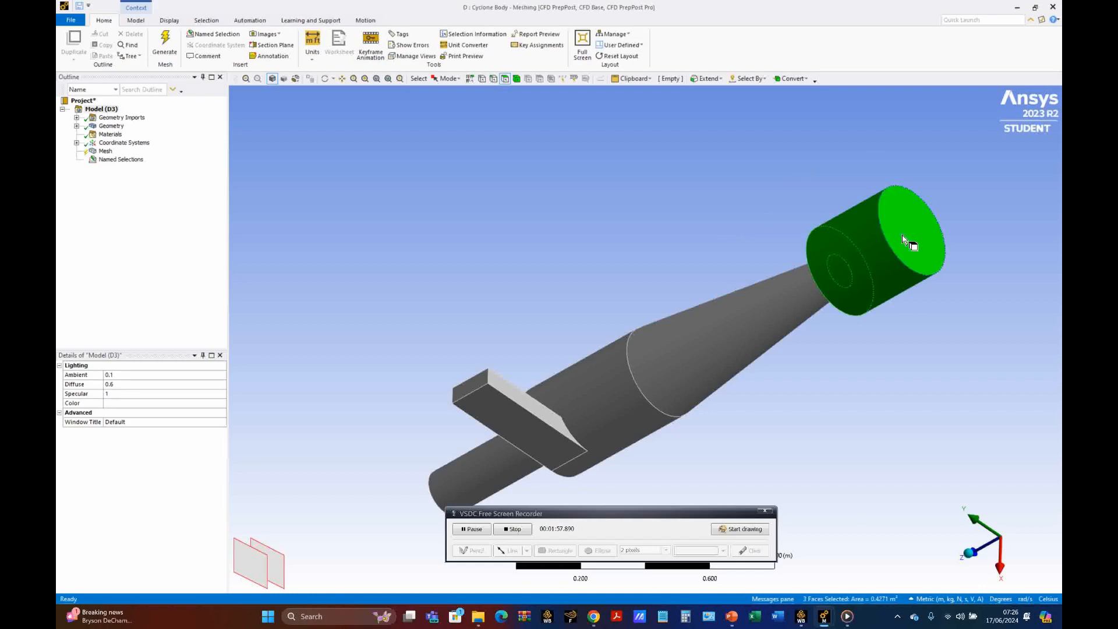
{"action": "right_click", "coordinate": [855, 244]}
{"action": "left_click", "coordinate": [897, 446]}
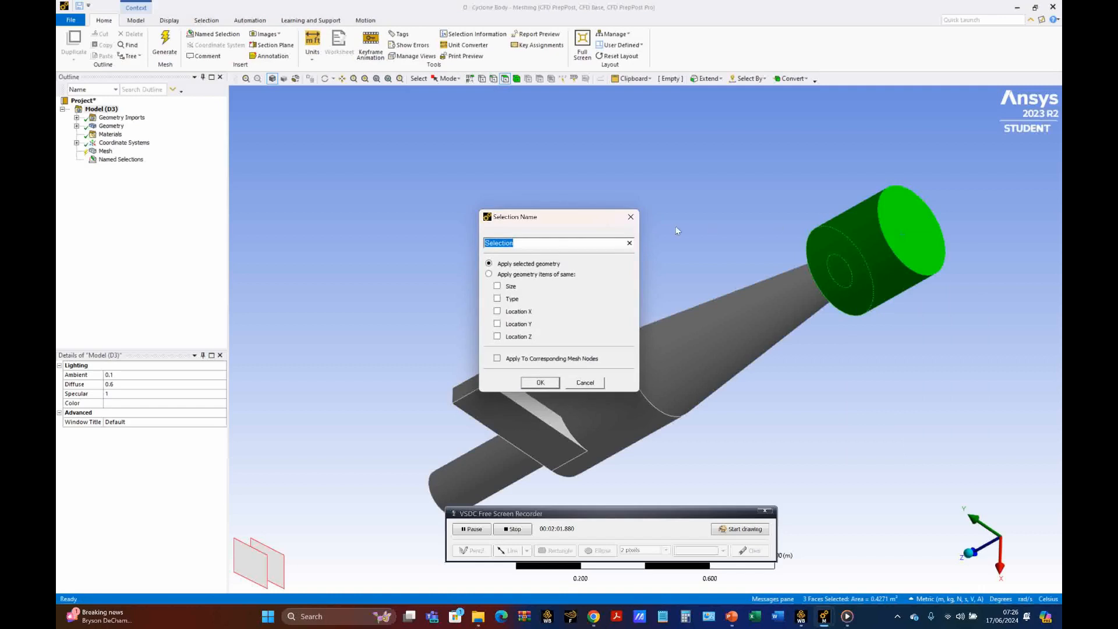
{"action": "type", "text": "dust hopper"}
{"action": "left_click", "coordinate": [538, 384]}
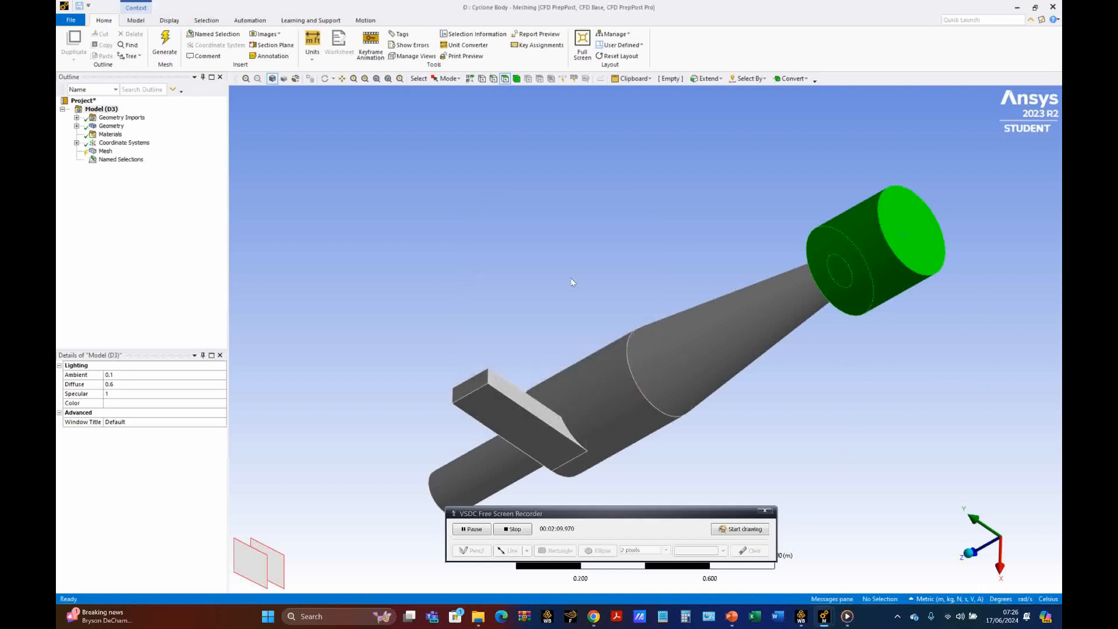
Step: Hide the faces belonging to the inlet-cyclone body, outlet-cyclone body and dust hopper named selections
{"action": "middle_click_drag", "start_coordinate": [570, 278], "coordinate": [724, 254]}
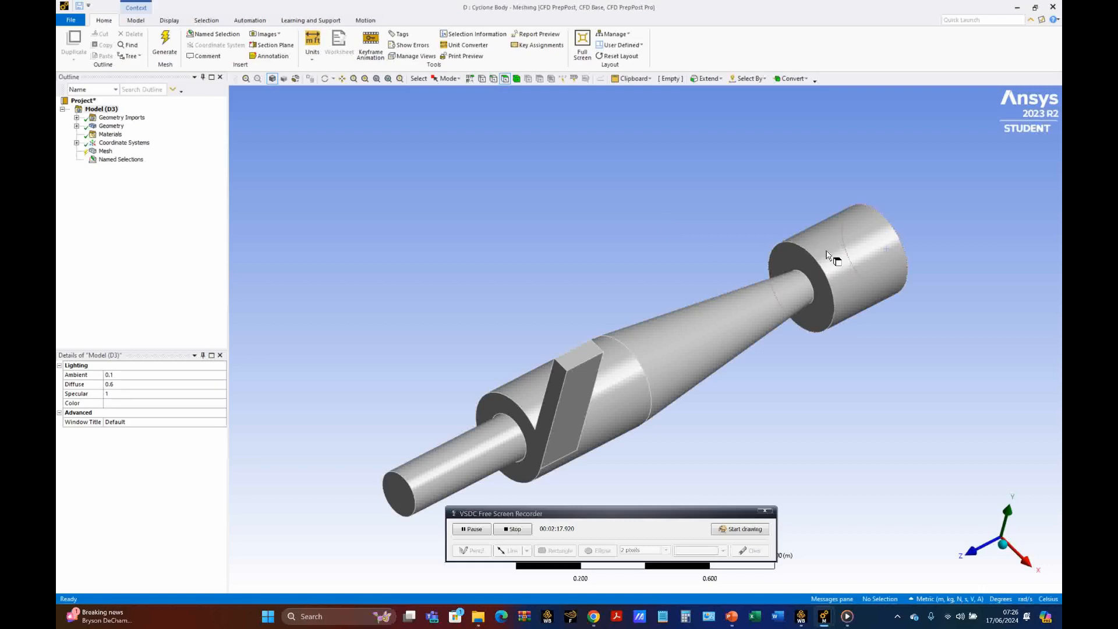
{"action": "left_click", "coordinate": [120, 160]}
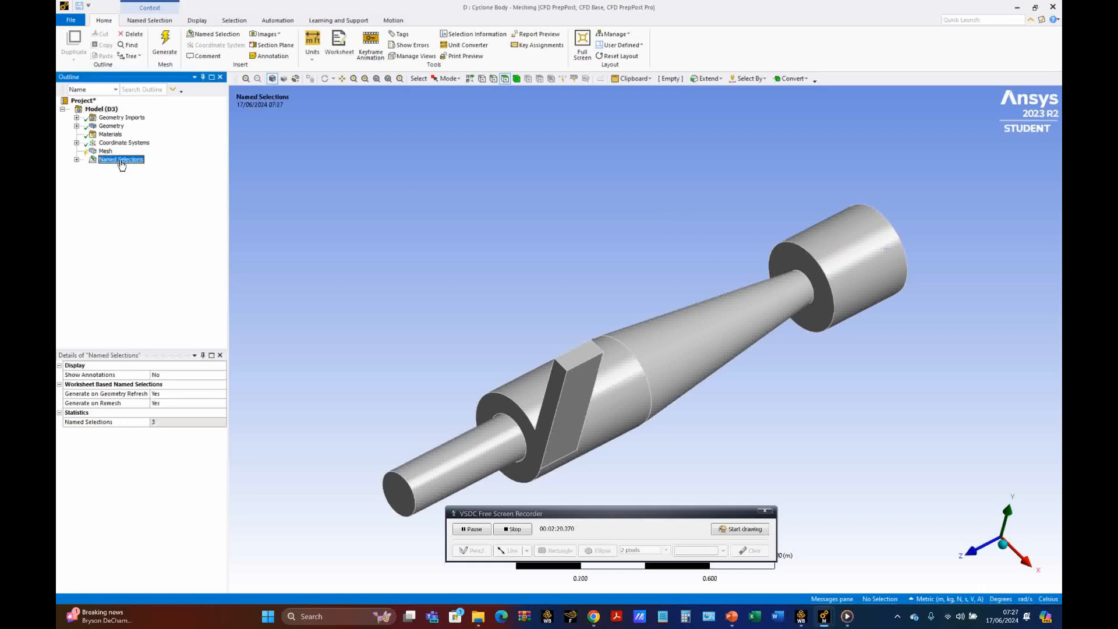
{"action": "left_click", "coordinate": [77, 160]}
{"action": "left_click", "coordinate": [135, 168]}
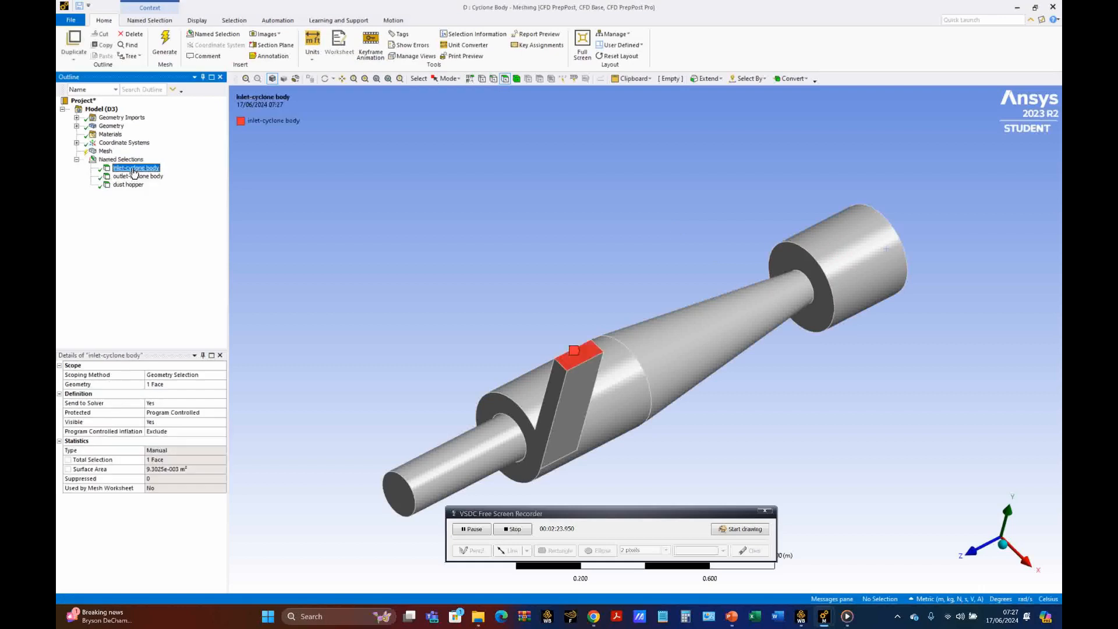
{"action": "right_click", "coordinate": [134, 169]}
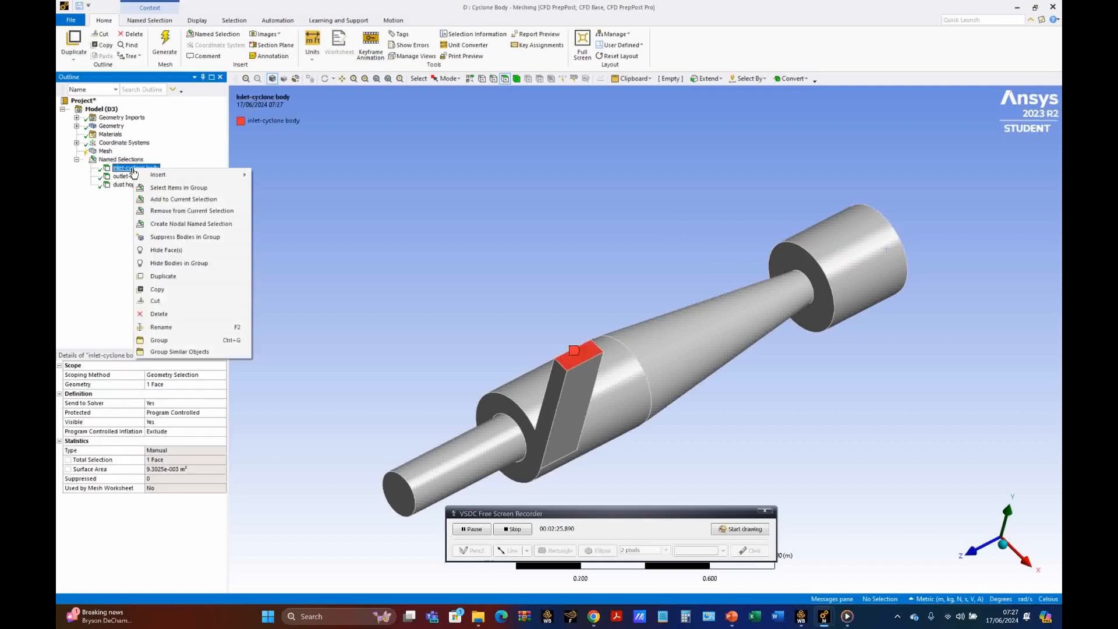
{"action": "left_click", "coordinate": [177, 250]}
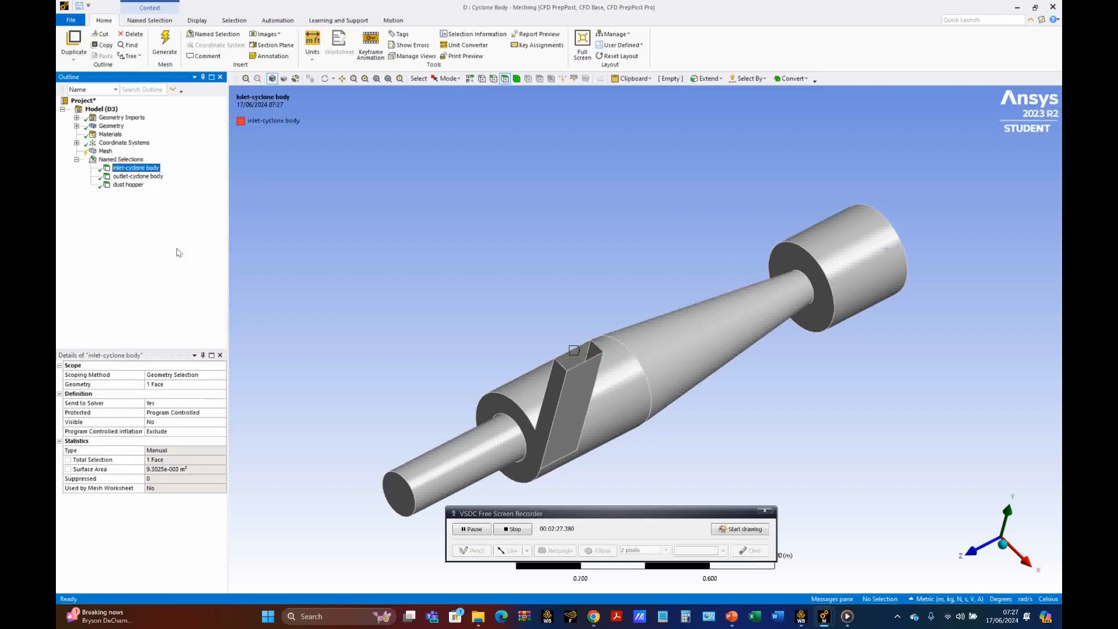
{"action": "left_click", "coordinate": [140, 176]}
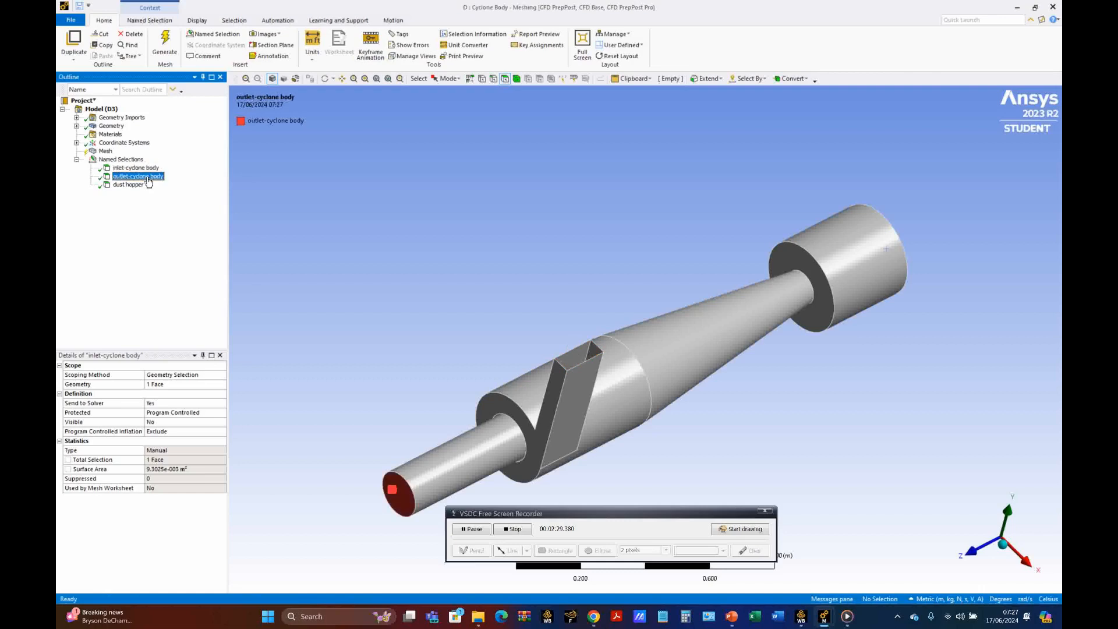
{"action": "right_click", "coordinate": [149, 181]}
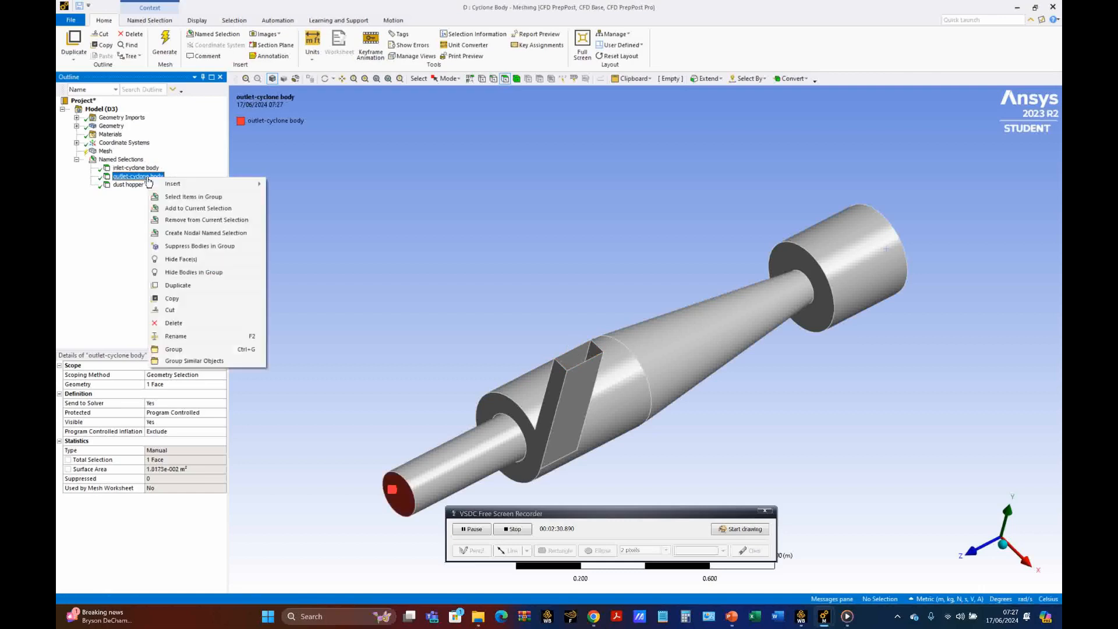
{"action": "left_click", "coordinate": [191, 260]}
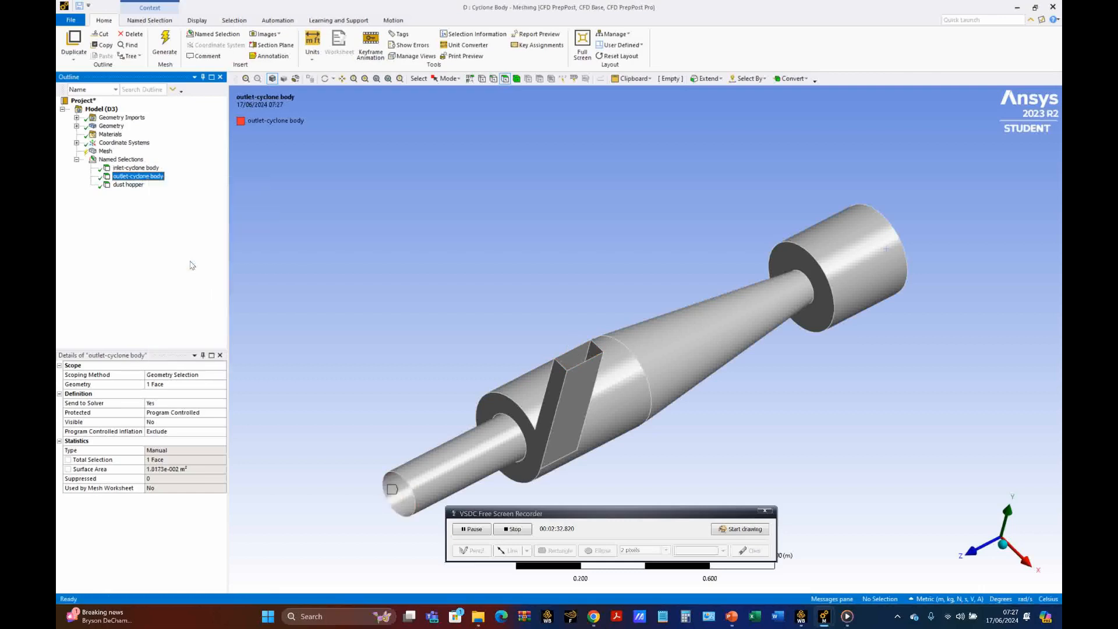
{"action": "left_click", "coordinate": [130, 185]}
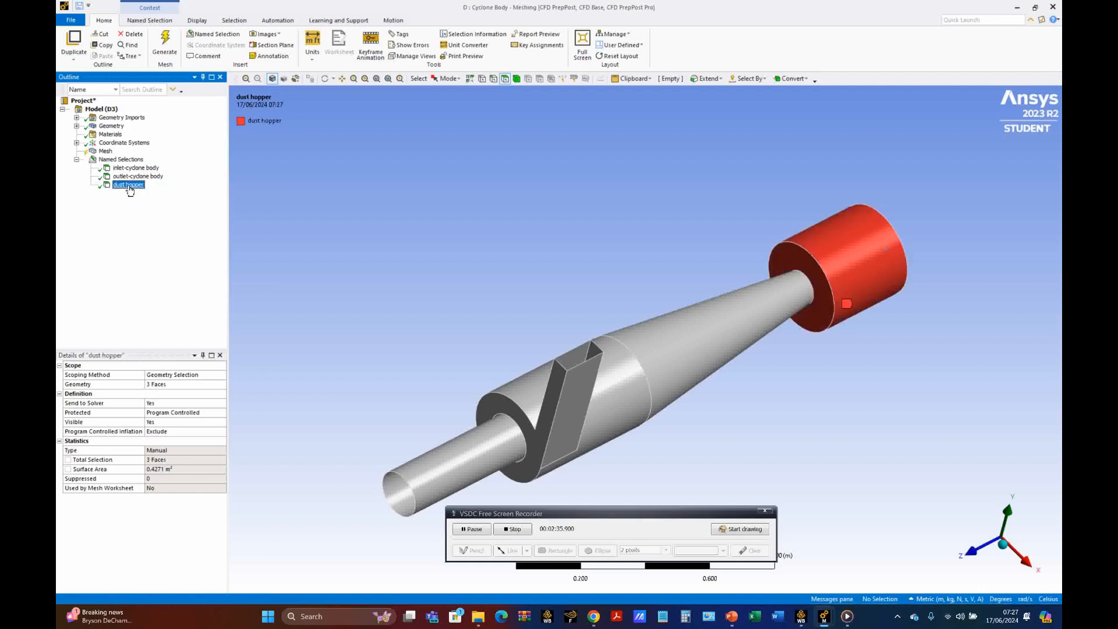
{"action": "right_click", "coordinate": [129, 186]}
{"action": "left_click", "coordinate": [167, 268]}
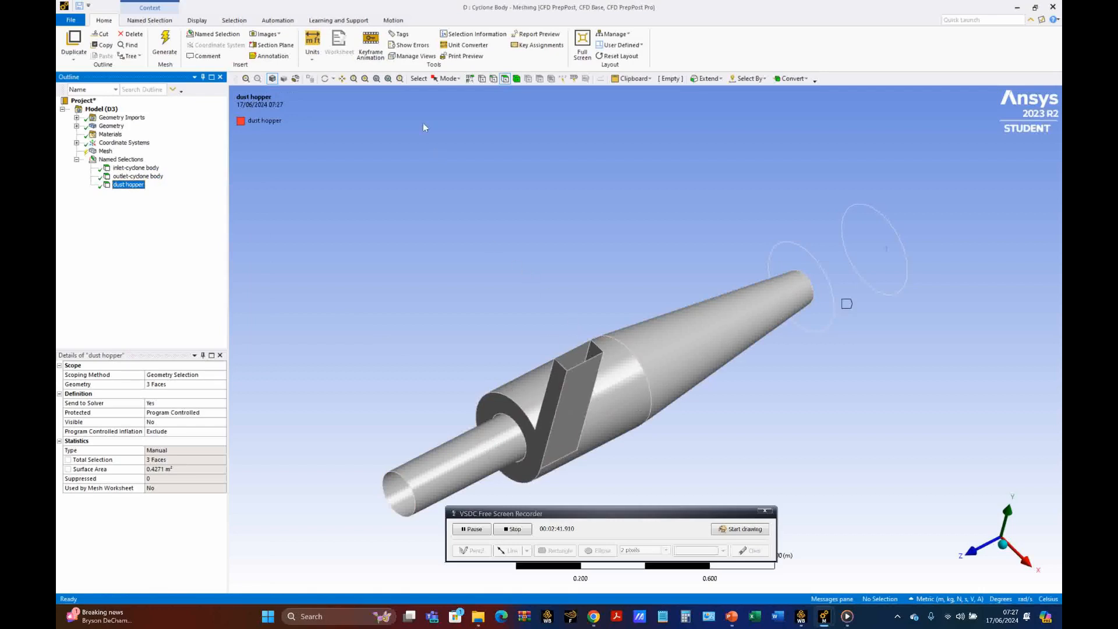
Step: Select all remaining visible faces and create a named selection from them called "wall-cyclone body"
{"action": "right_click", "coordinate": [545, 265]}
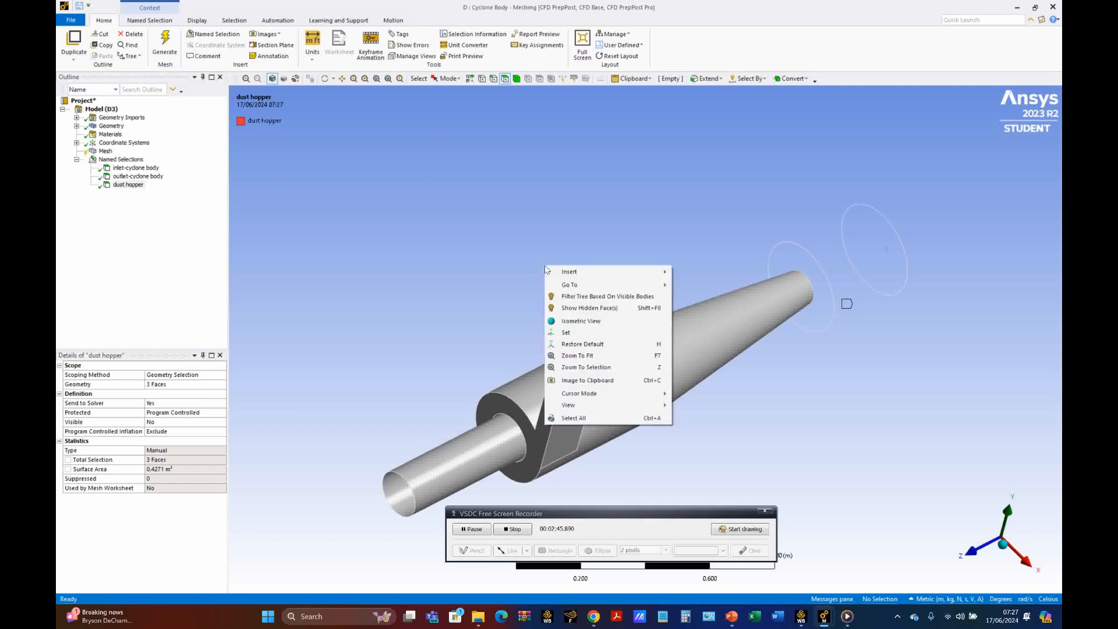
{"action": "left_click", "coordinate": [603, 418]}
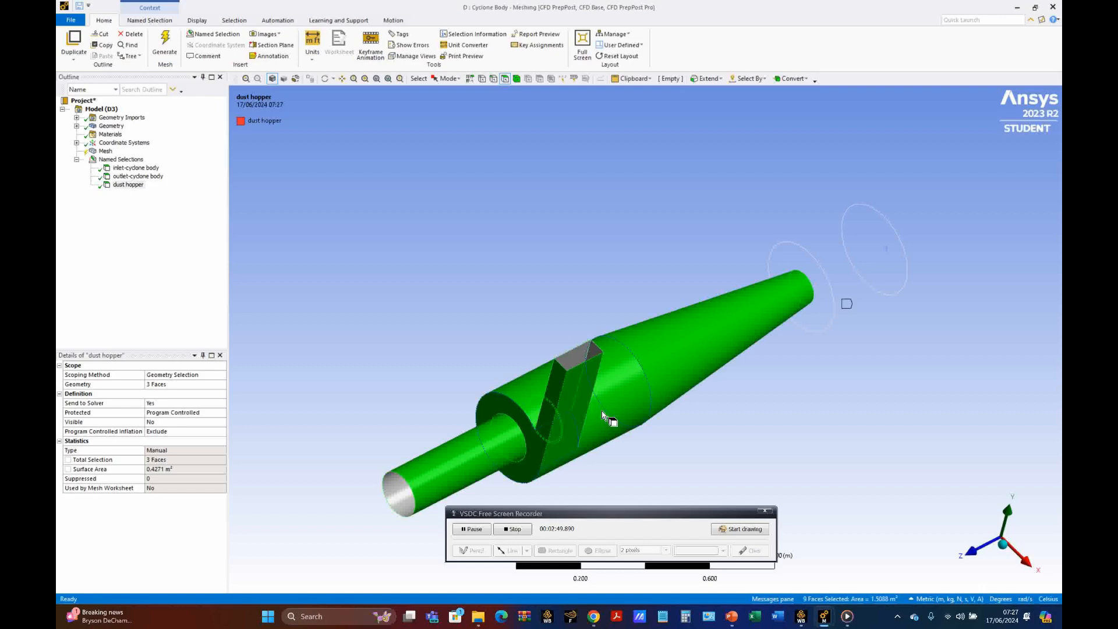
{"action": "right_click", "coordinate": [663, 347]}
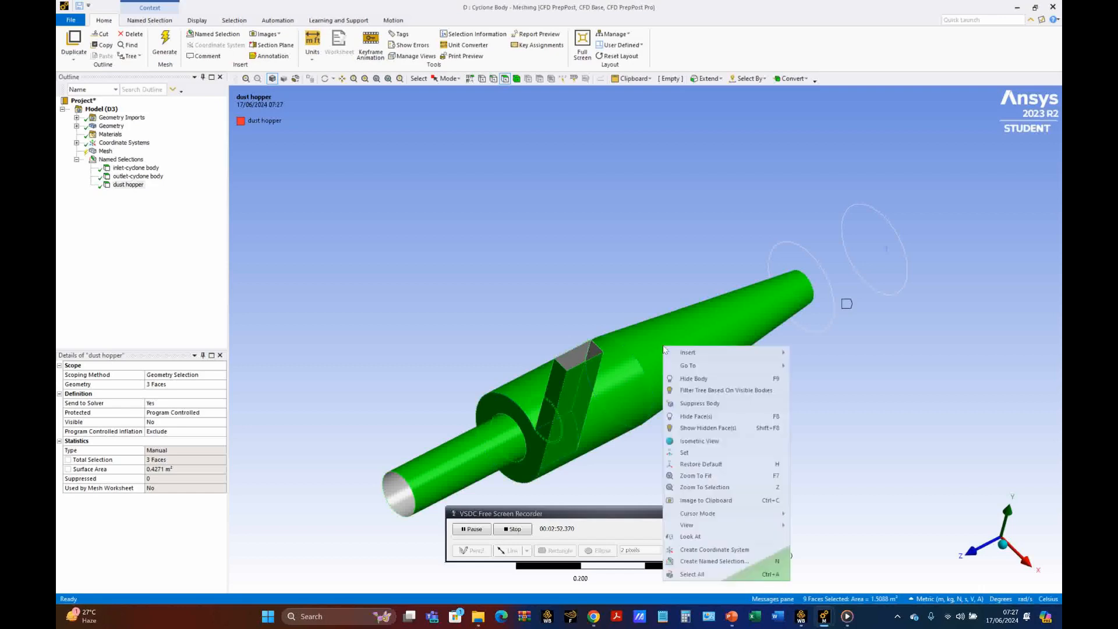
{"action": "left_click", "coordinate": [711, 563]}
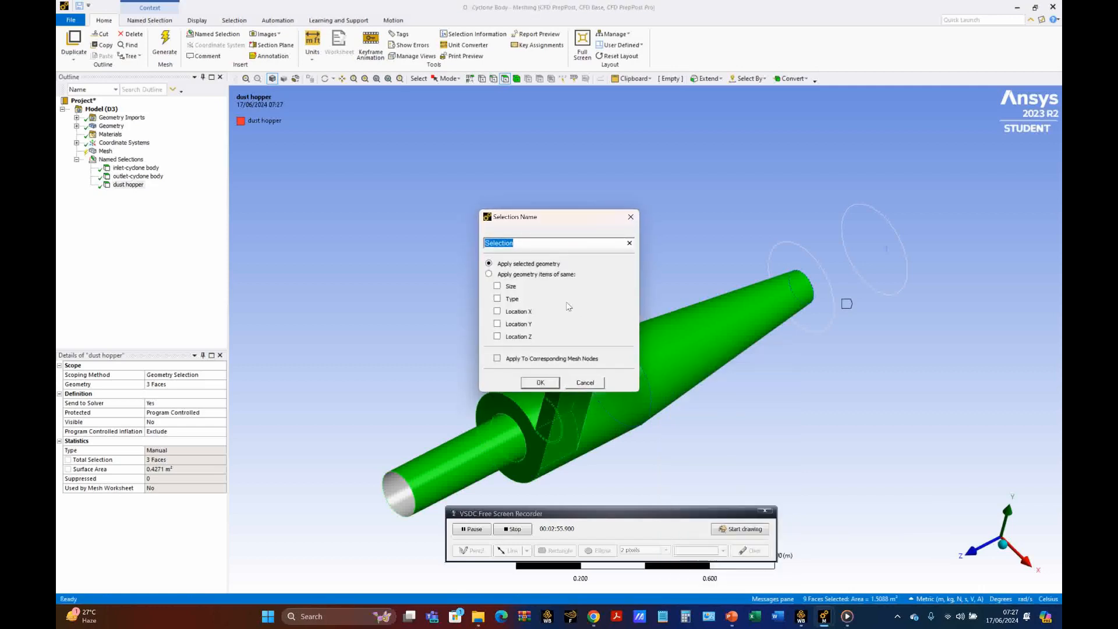
{"action": "type", "text": "wall-cyclone body"}
{"action": "left_click", "coordinate": [540, 383]}
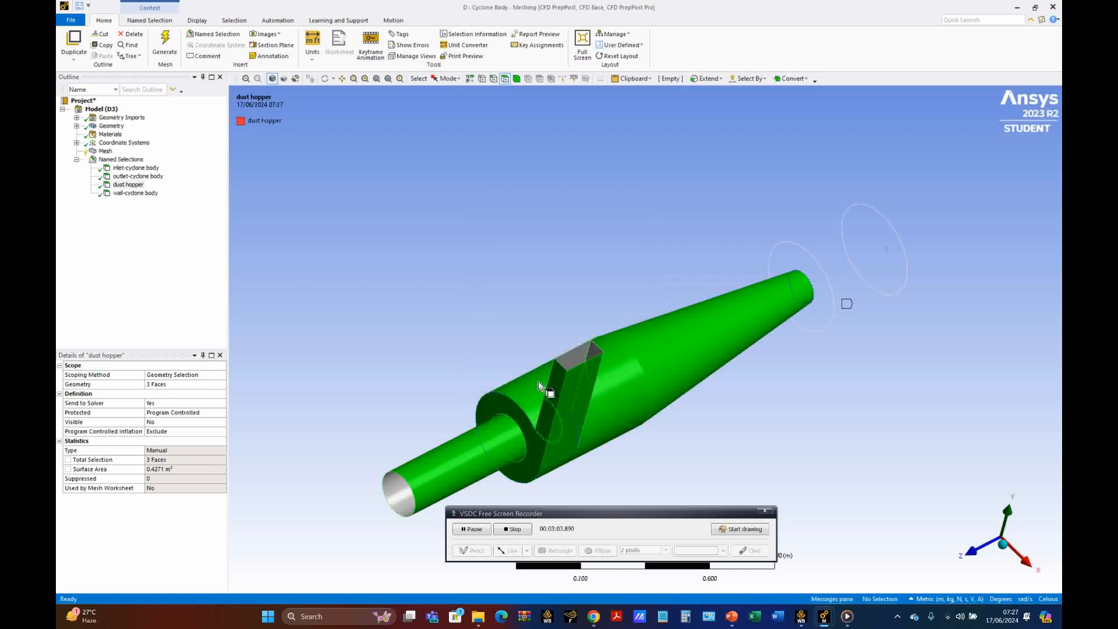
Step: Show the hidden faces again and review the inlet, outlet, dust hopper and wall named selections on the model
{"action": "right_click", "coordinate": [398, 190]}
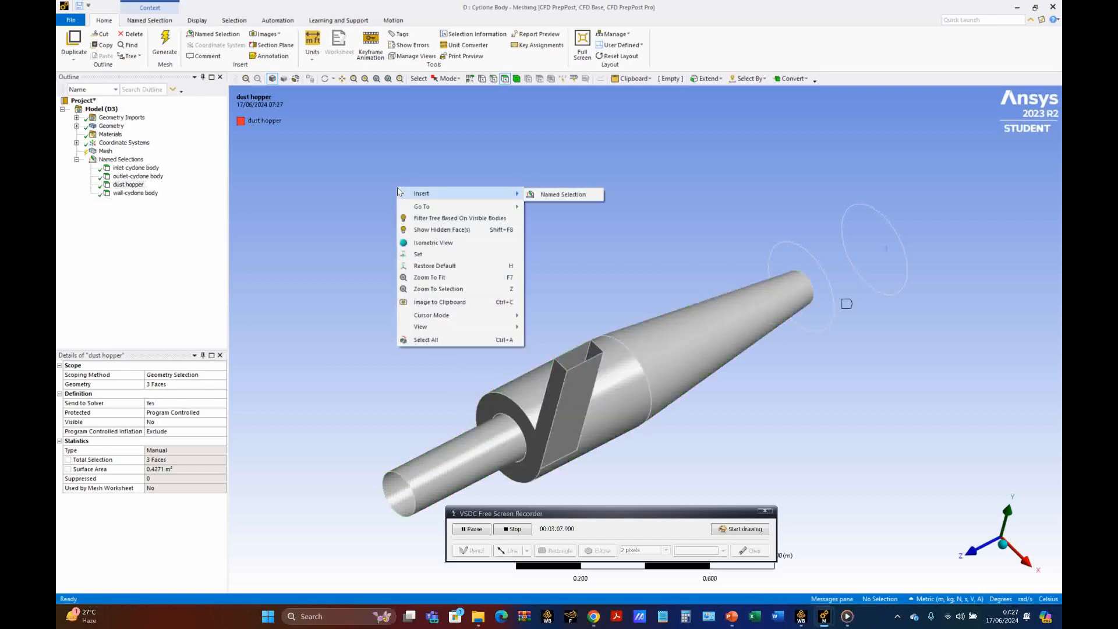
{"action": "mouse_move", "coordinate": [449, 316]}
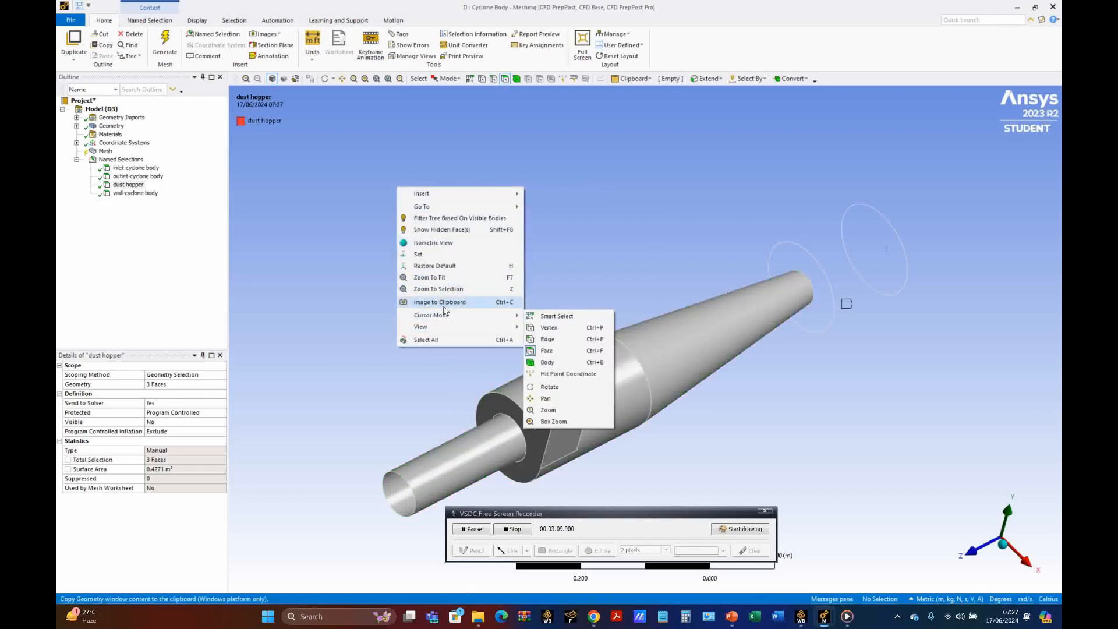
{"action": "left_click", "coordinate": [440, 230]}
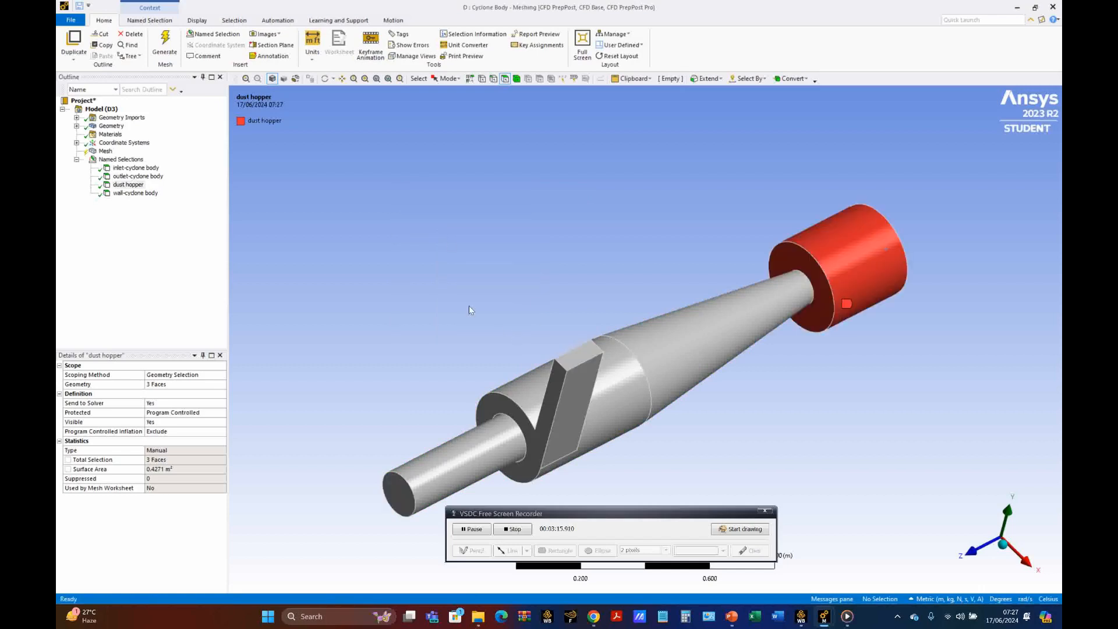
{"action": "left_click", "coordinate": [136, 168]}
{"action": "left_click", "coordinate": [135, 176]}
{"action": "left_click", "coordinate": [136, 185]}
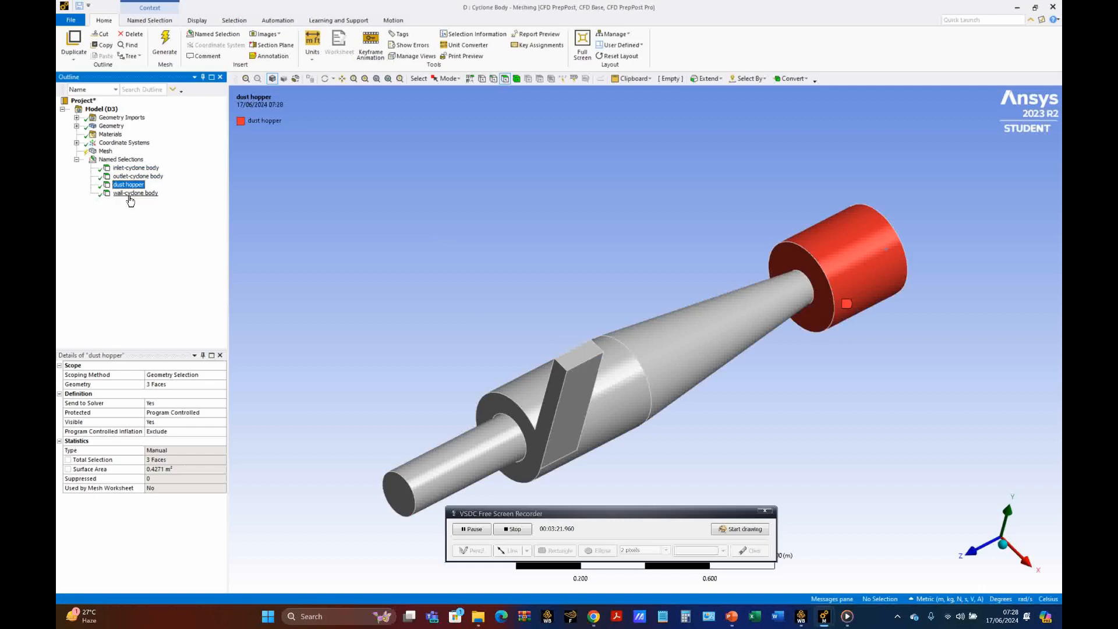
{"action": "left_click", "coordinate": [130, 194]}
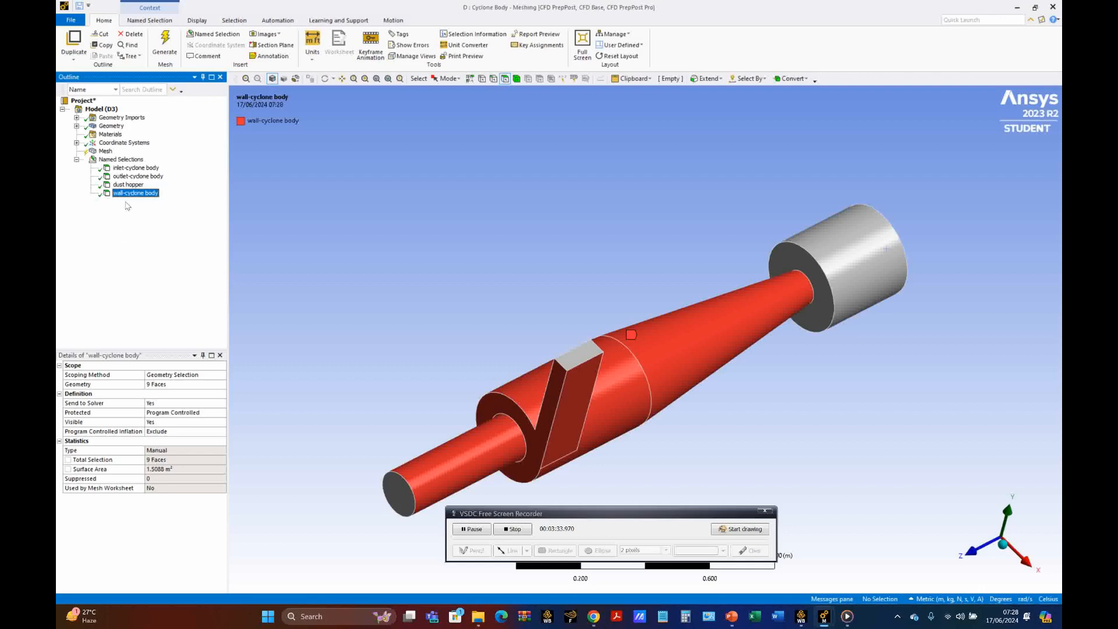
Step: Set the mesh's physics preference to CFD
{"action": "left_click", "coordinate": [105, 152]}
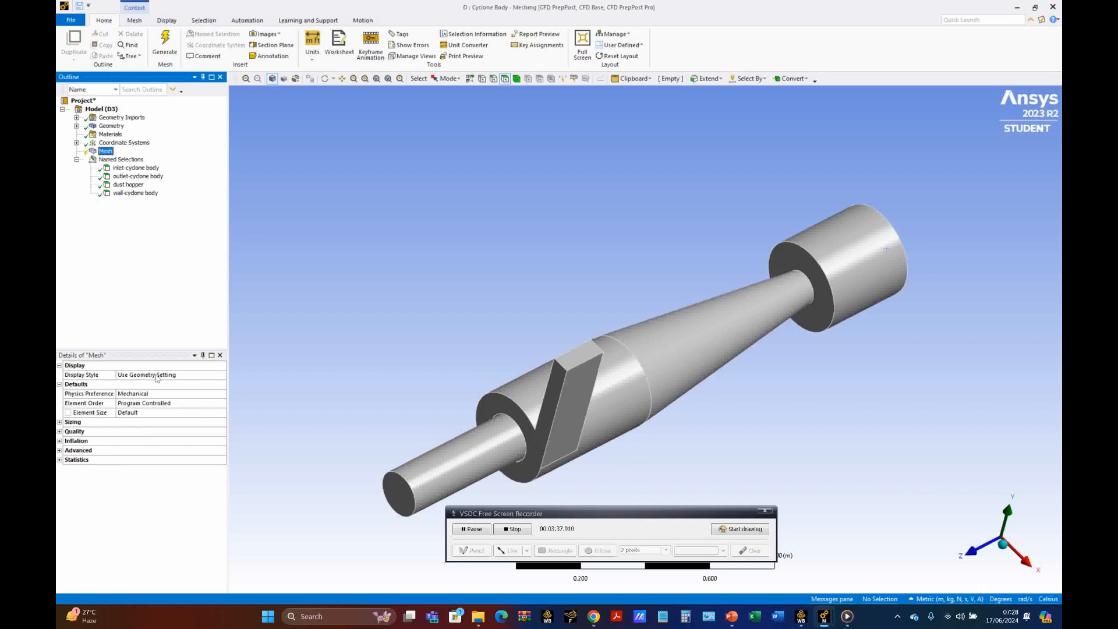
{"action": "left_click", "coordinate": [203, 394]}
{"action": "left_click", "coordinate": [221, 394]}
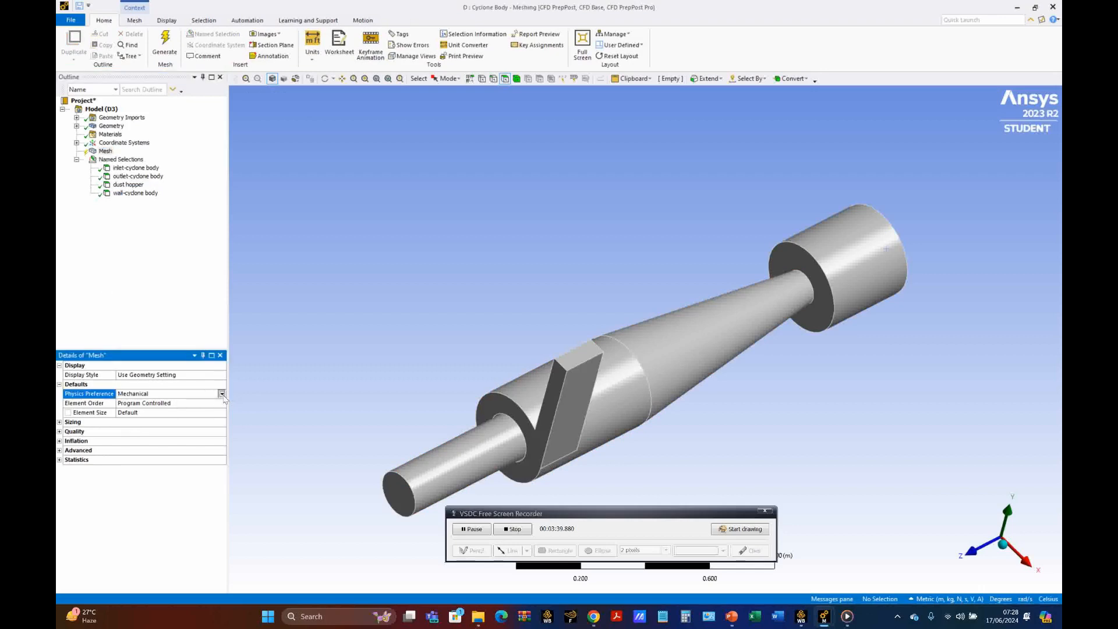
{"action": "left_click", "coordinate": [162, 424]}
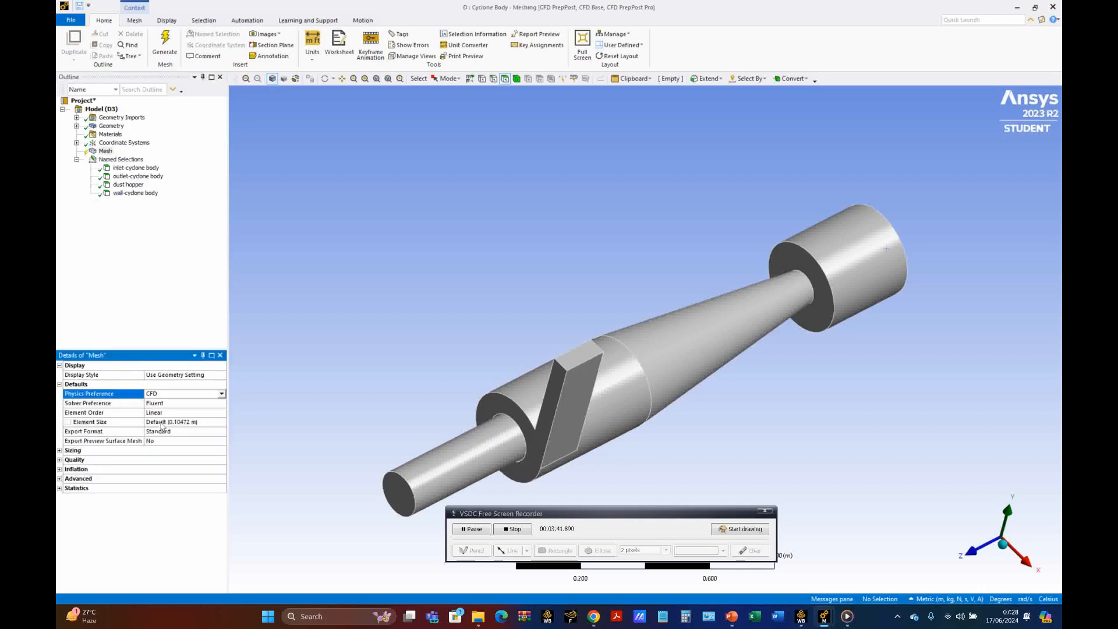
Step: Set the mesh's element order to Quadratic and its element size to 0.0077 m
{"action": "left_click", "coordinate": [219, 413]}
{"action": "left_click", "coordinate": [222, 412]}
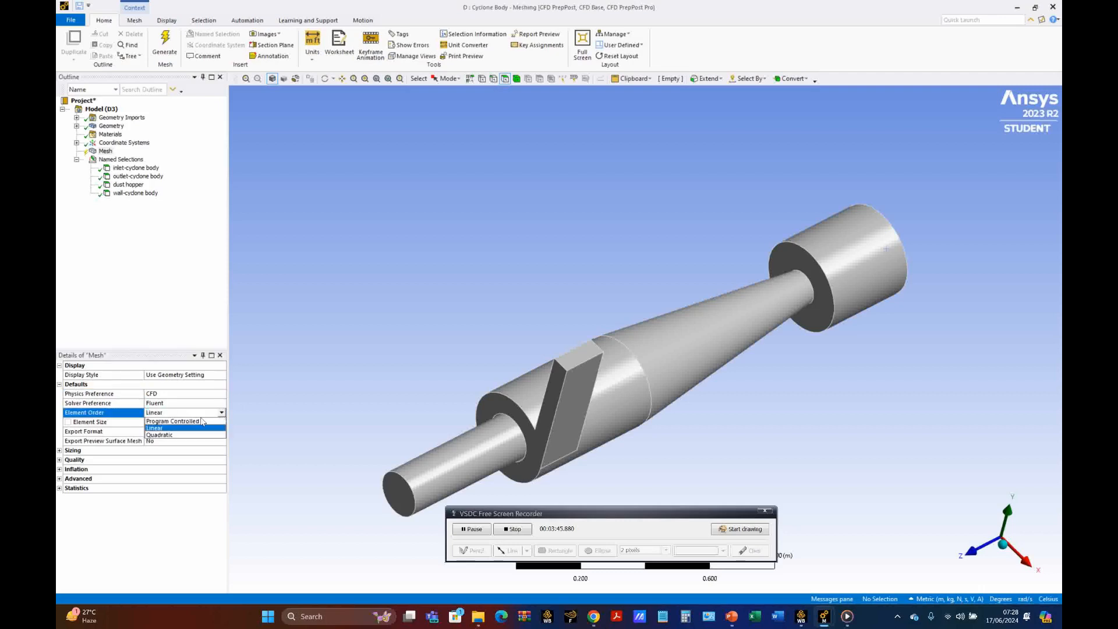
{"action": "left_click", "coordinate": [189, 435]}
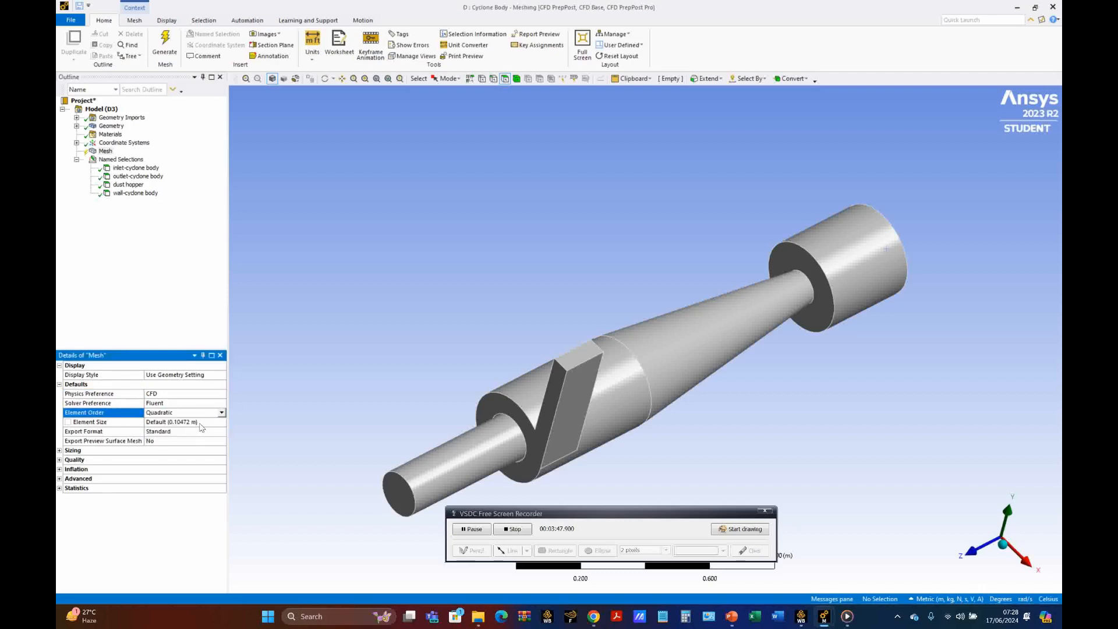
{"action": "left_click", "coordinate": [200, 422]}
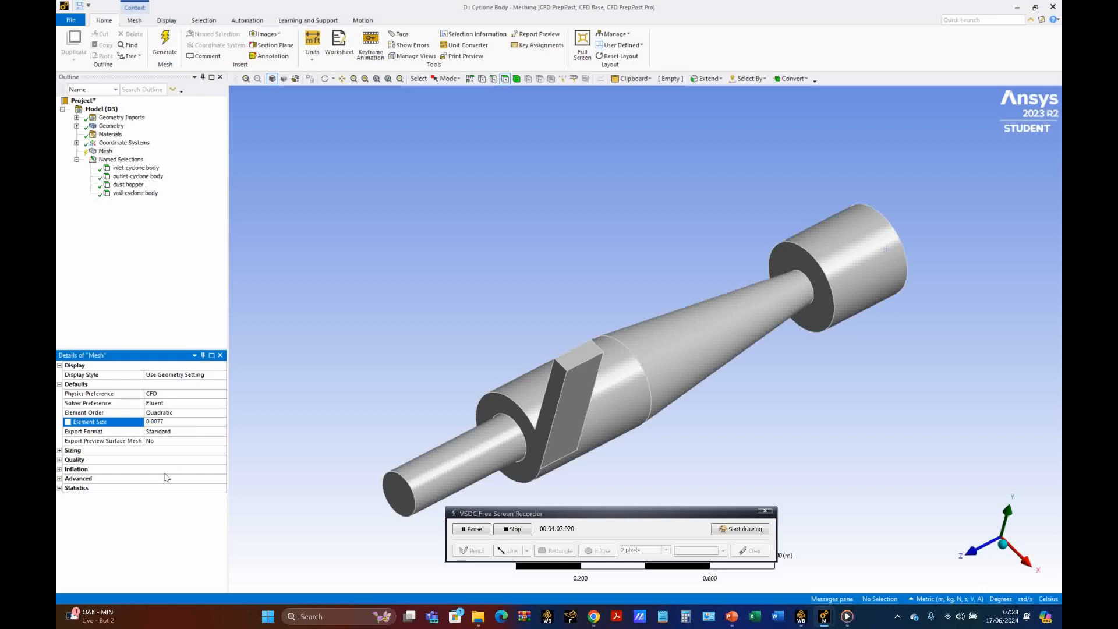
Step: Expand the mesh statistics and quality settings and set the smoothing to High
{"action": "left_click", "coordinate": [60, 488]}
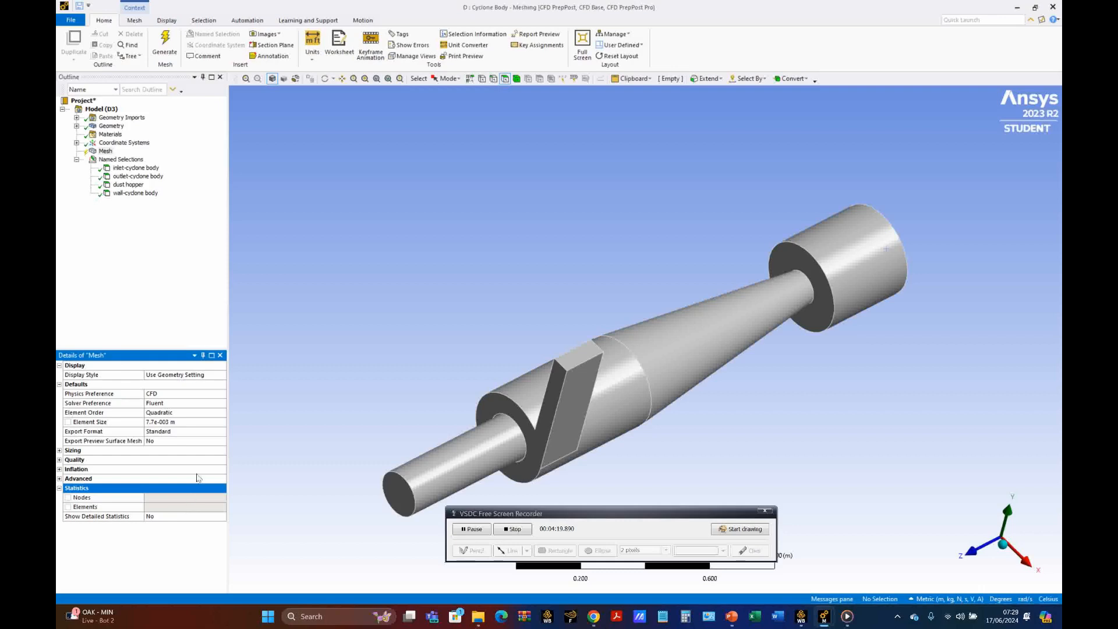
{"action": "left_click", "coordinate": [59, 459]}
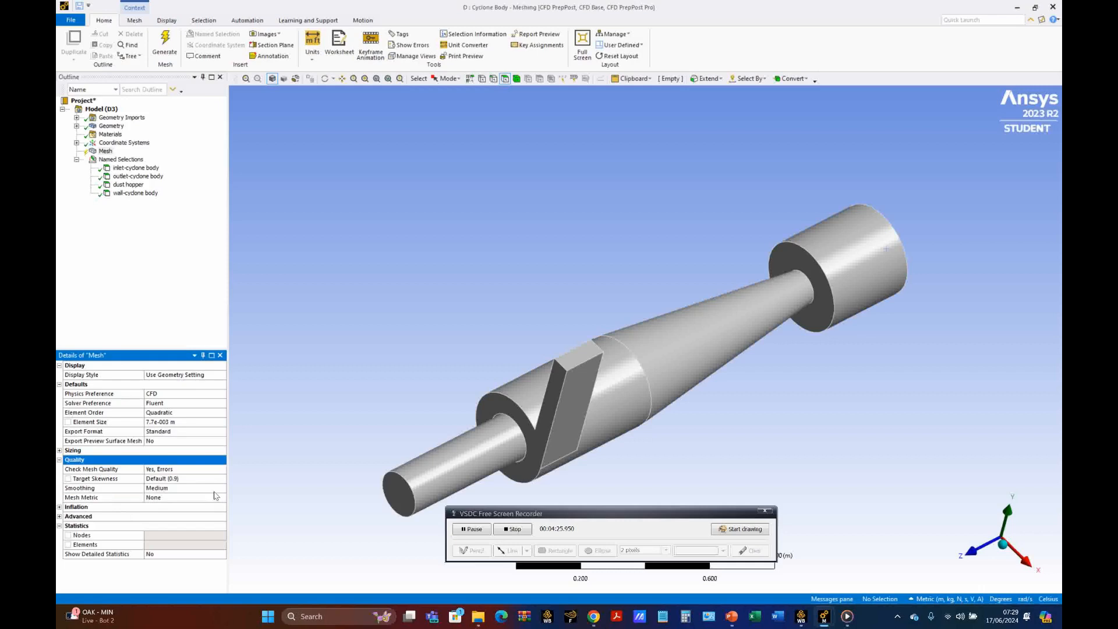
{"action": "left_click", "coordinate": [192, 488]}
{"action": "left_click", "coordinate": [193, 488]}
{"action": "left_click", "coordinate": [177, 510]}
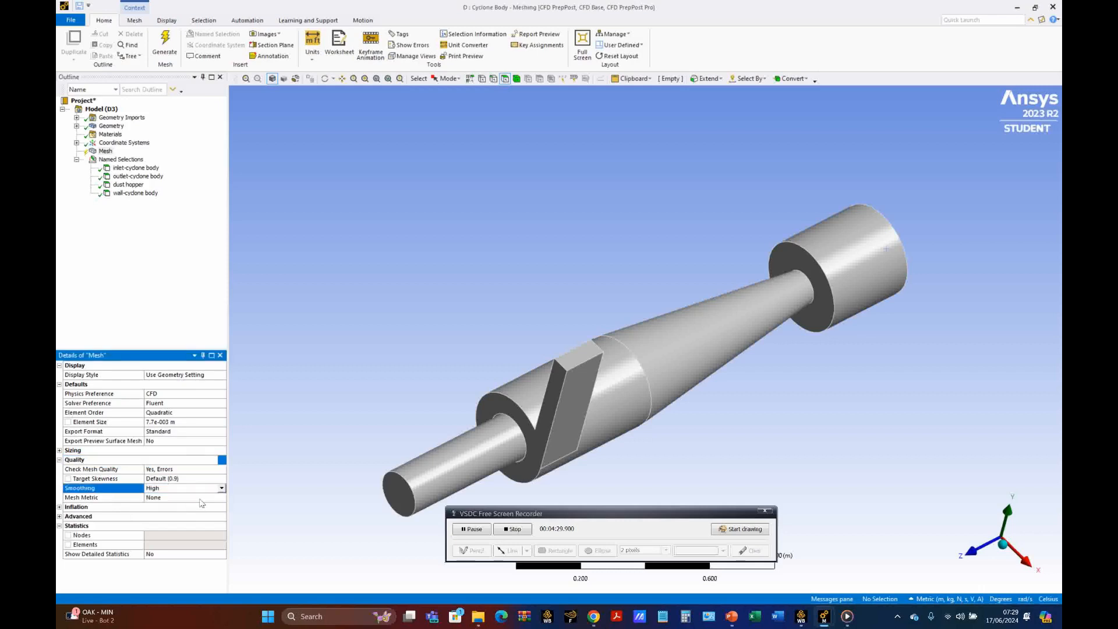
Step: Choose Skewness as the mesh metric and set the target skewness to 0.5
{"action": "left_click", "coordinate": [201, 498]}
{"action": "left_click", "coordinate": [221, 498]}
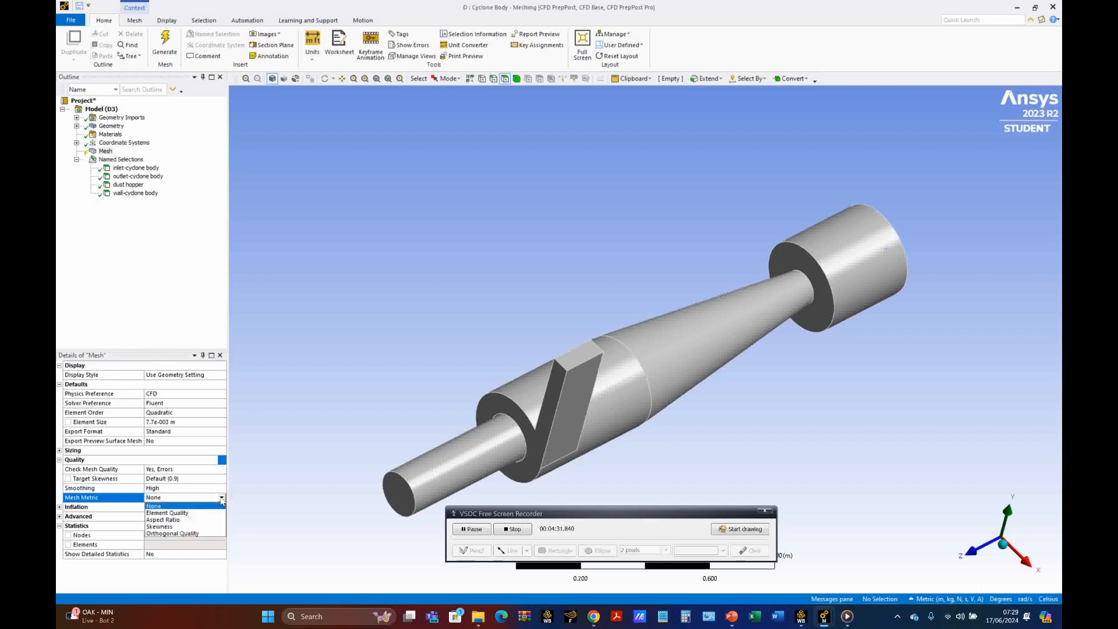
{"action": "left_click", "coordinate": [170, 526]}
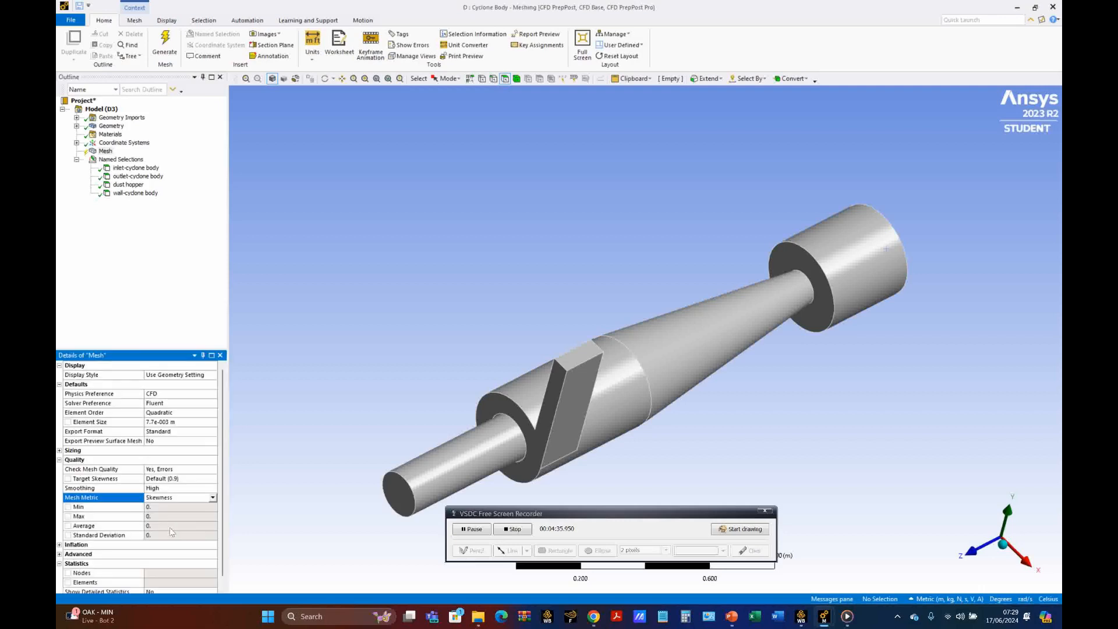
{"action": "left_click", "coordinate": [181, 479]}
{"action": "type", "text": "0.5"}
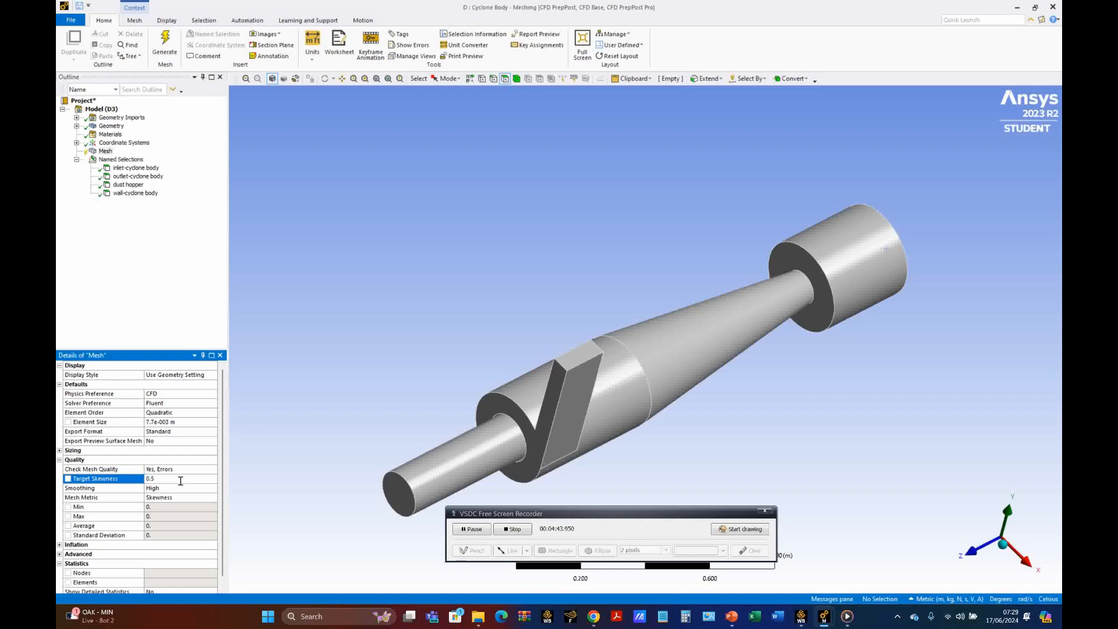
Step: Insert an inflation control in the mesh and rename it "Inflation 1"
{"action": "right_click", "coordinate": [107, 152]}
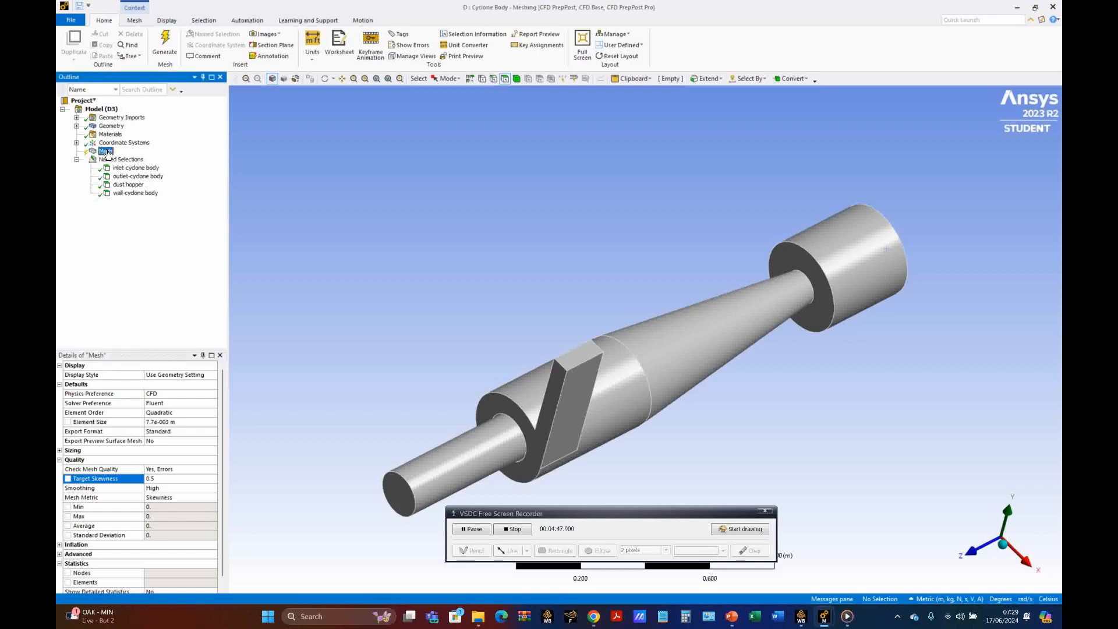
{"action": "mouse_move", "coordinate": [138, 162]}
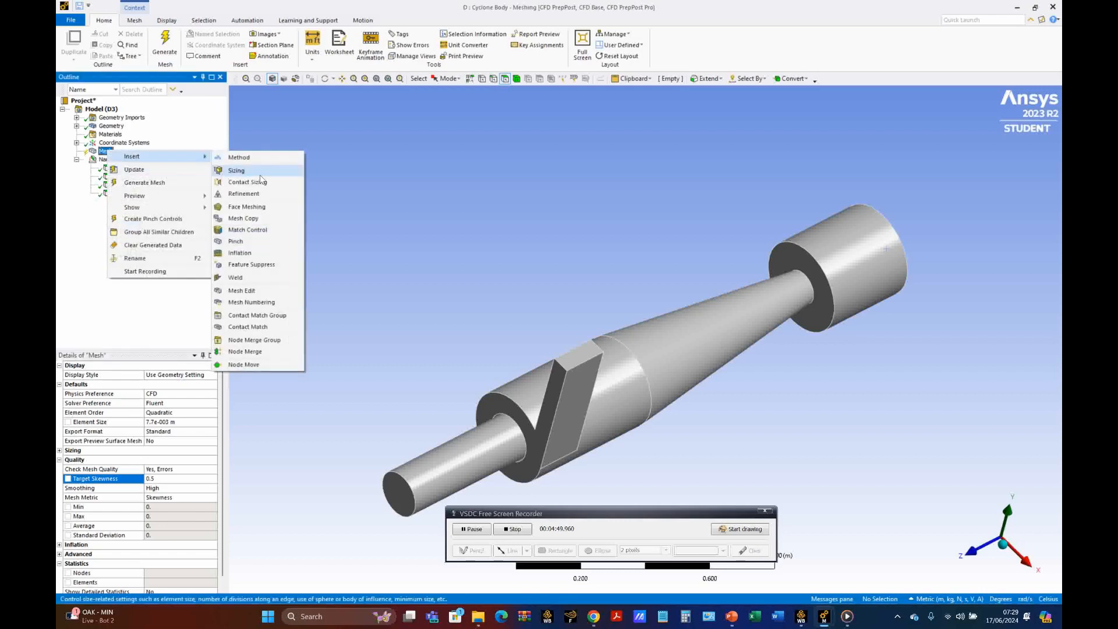
{"action": "left_click", "coordinate": [251, 257]}
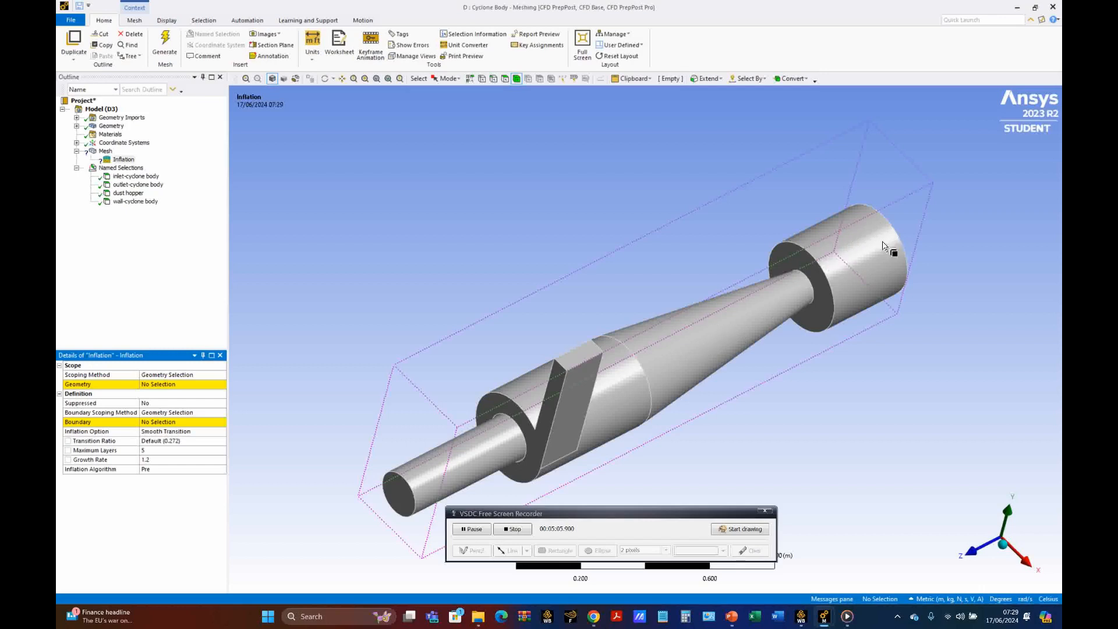
{"action": "left_click", "coordinate": [123, 160]}
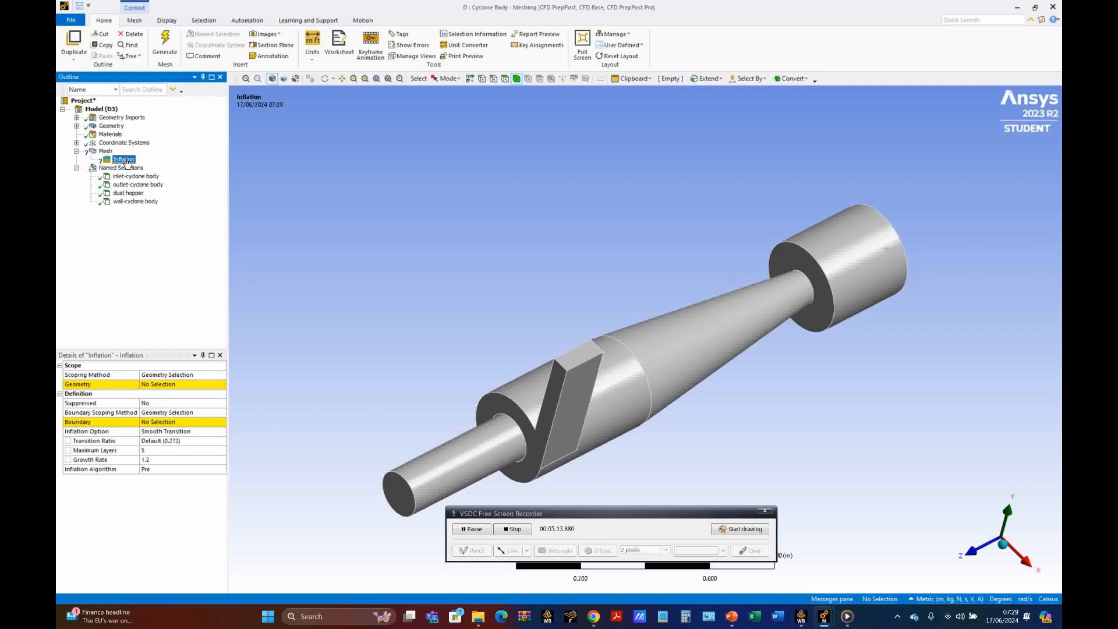
{"action": "right_click", "coordinate": [127, 163]}
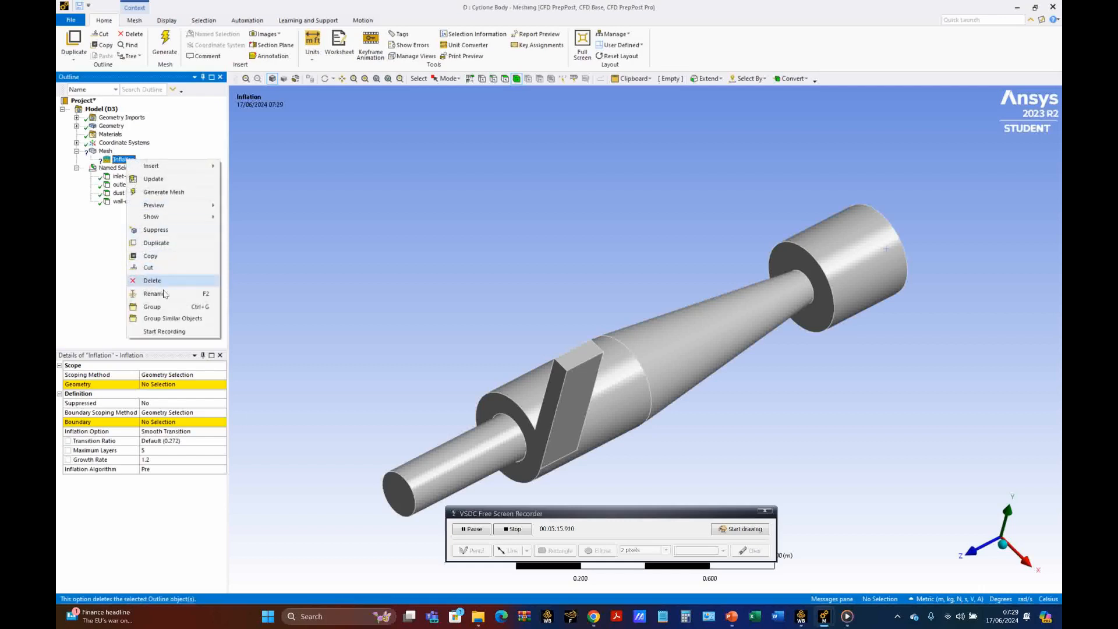
{"action": "left_click", "coordinate": [167, 298]}
{"action": "key", "text": "End"}
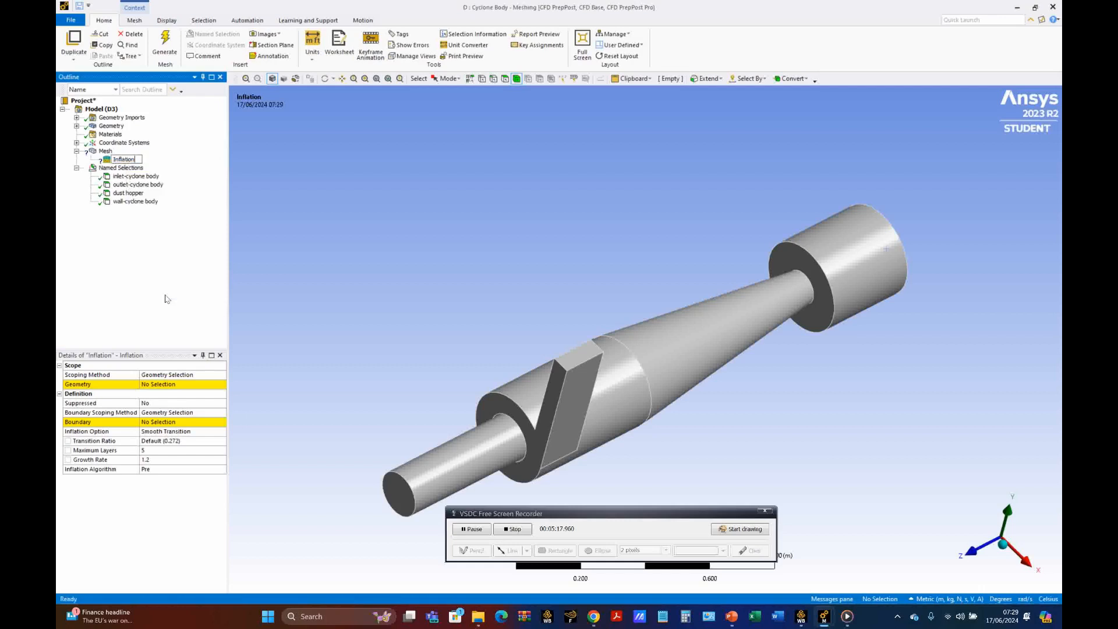
{"action": "type", "text": "1"}
{"action": "key", "text": "Return"}
Step: Scope Inflation 1 to the whole cyclone body, using the named selection wall-cyclone body as its boundary
{"action": "left_click", "coordinate": [196, 385]}
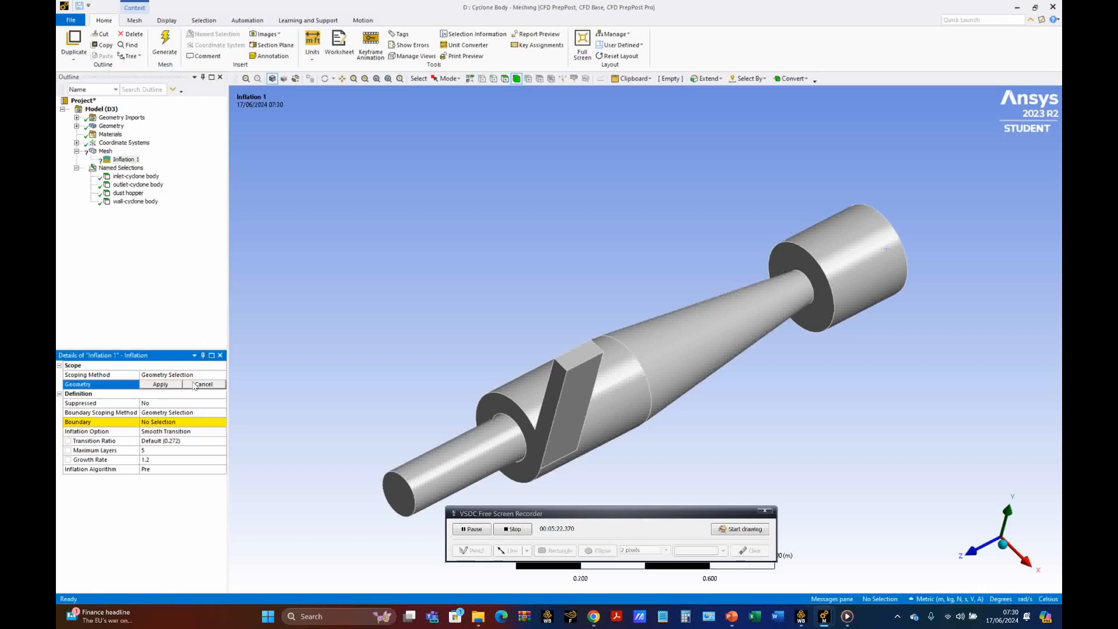
{"action": "left_click", "coordinate": [689, 375]}
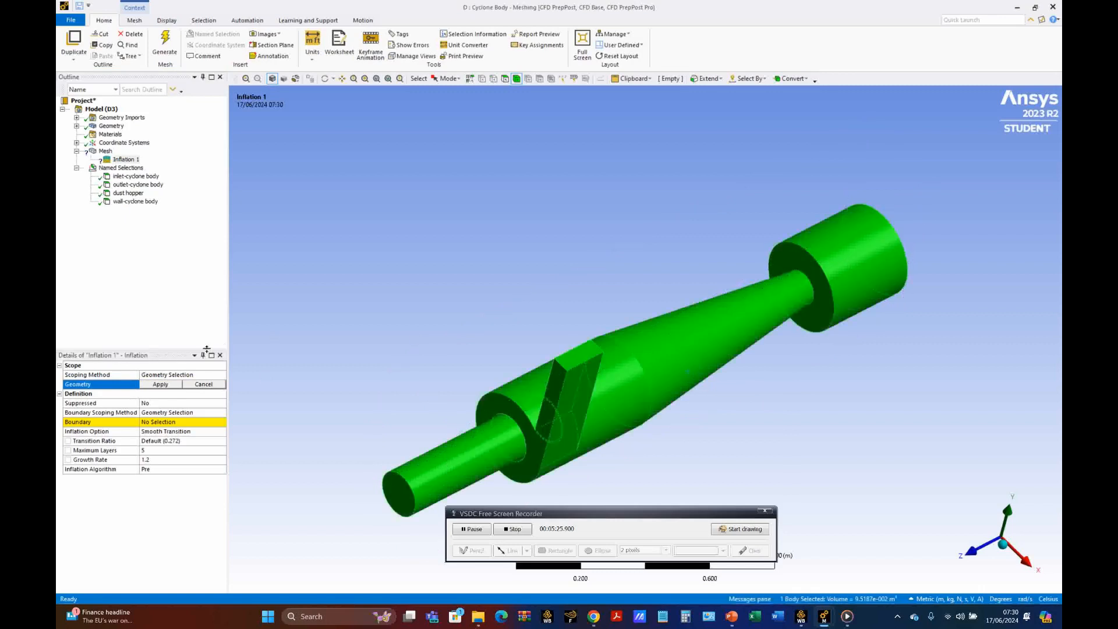
{"action": "left_click", "coordinate": [159, 385]}
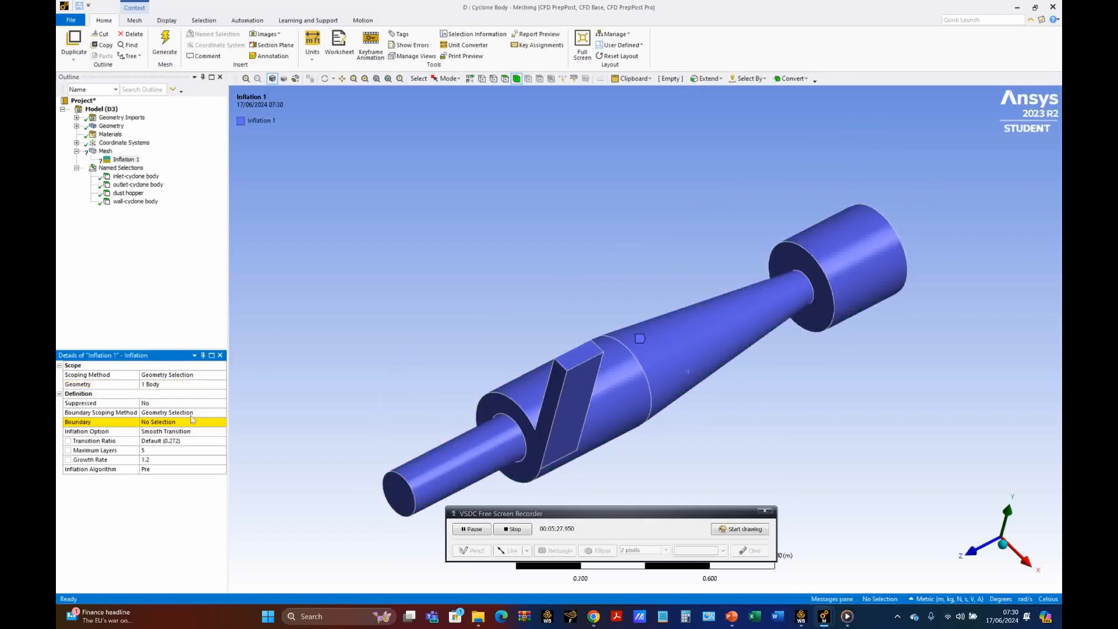
{"action": "left_click", "coordinate": [210, 412]}
{"action": "left_click", "coordinate": [221, 412]}
{"action": "left_click", "coordinate": [213, 428]}
{"action": "left_click", "coordinate": [216, 422]}
{"action": "left_click", "coordinate": [222, 422]}
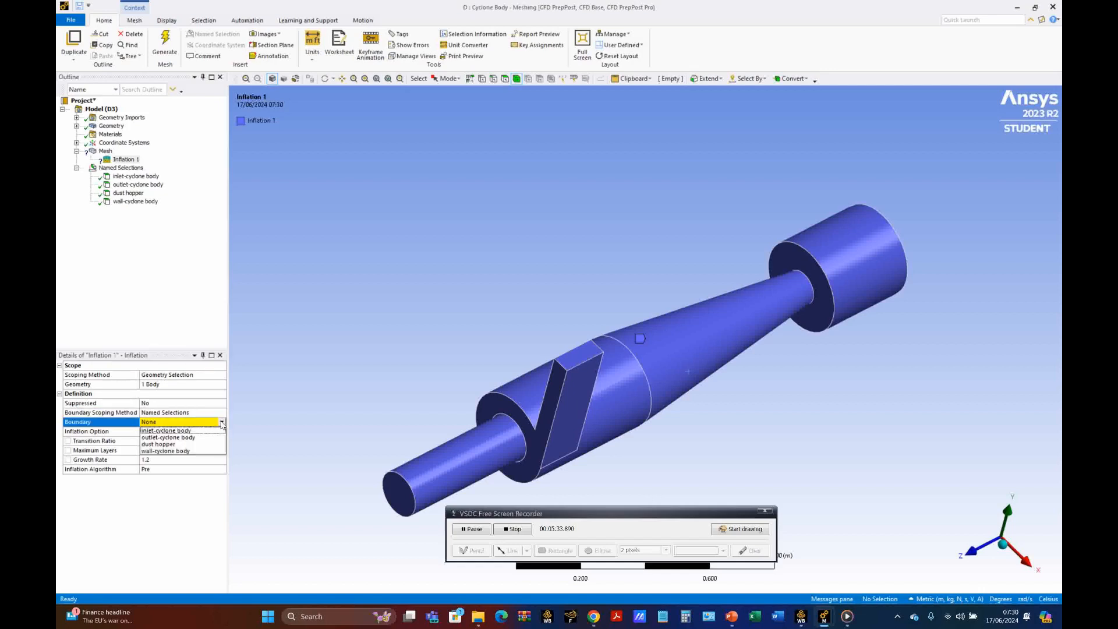
{"action": "left_click", "coordinate": [181, 453]}
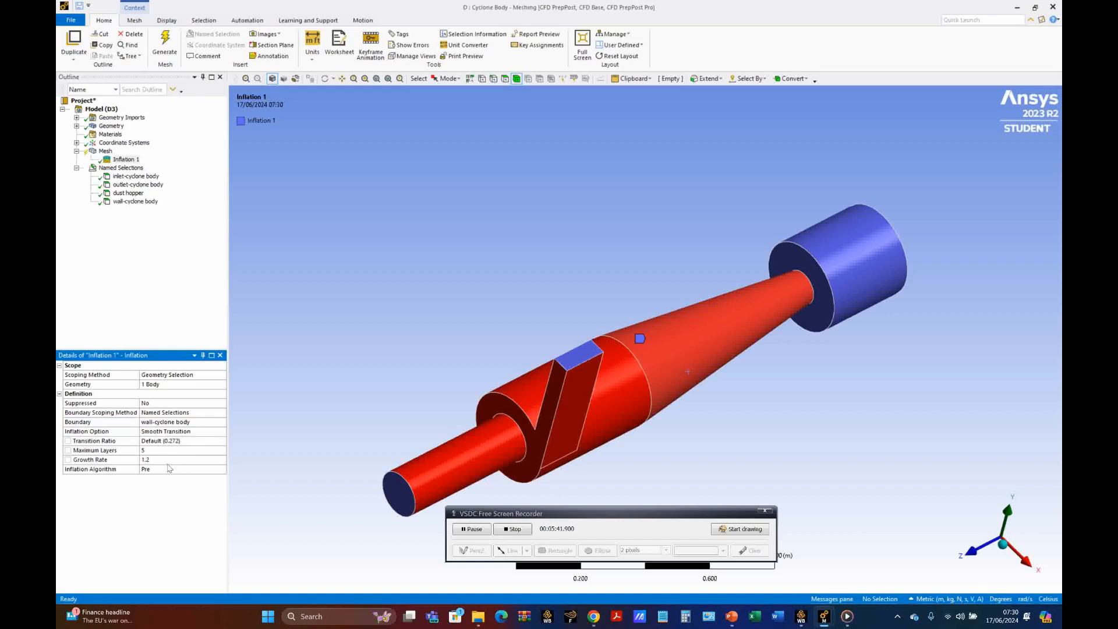
Step: Set Inflation 1's inflation option to Total Thickness with a maximum thickness of 0.00215 m
{"action": "left_click", "coordinate": [209, 434]}
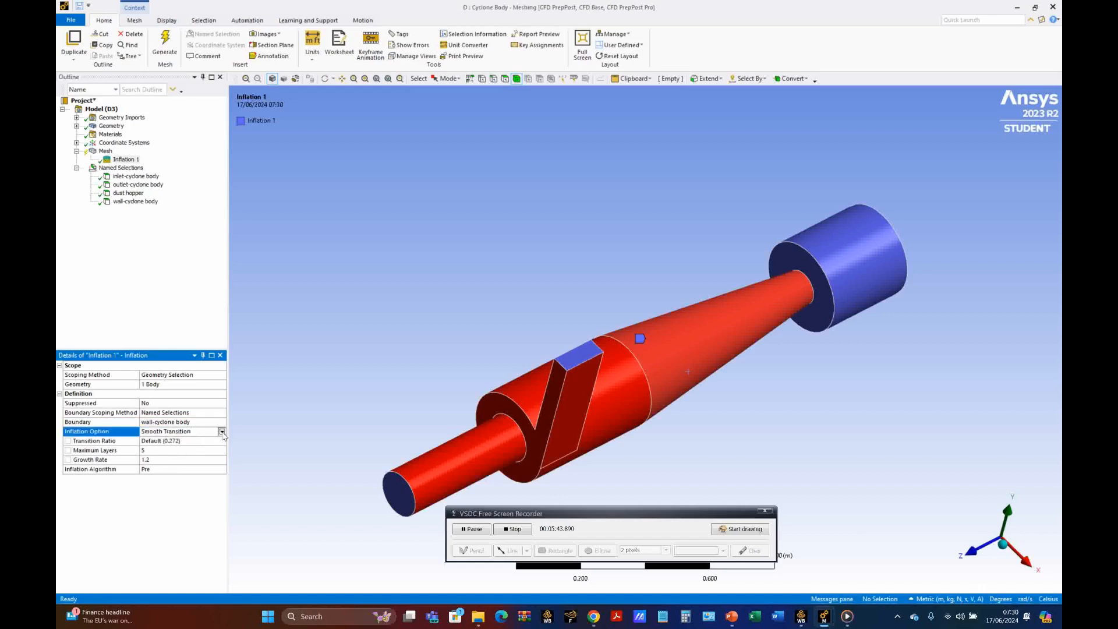
{"action": "left_click", "coordinate": [222, 431]}
{"action": "left_click", "coordinate": [198, 446]}
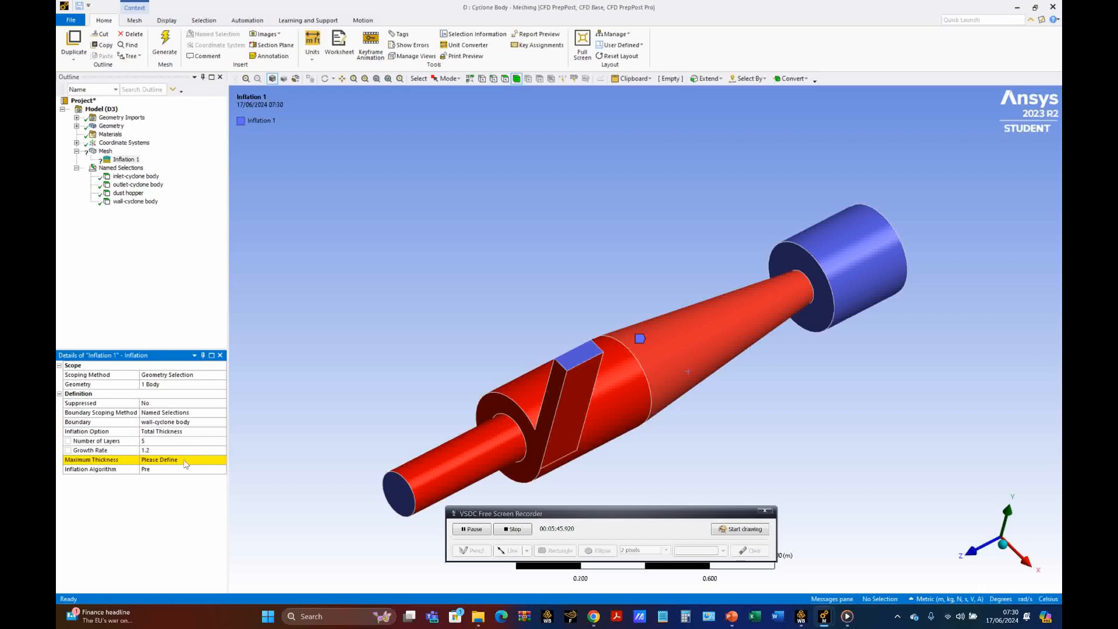
{"action": "left_click", "coordinate": [185, 460]}
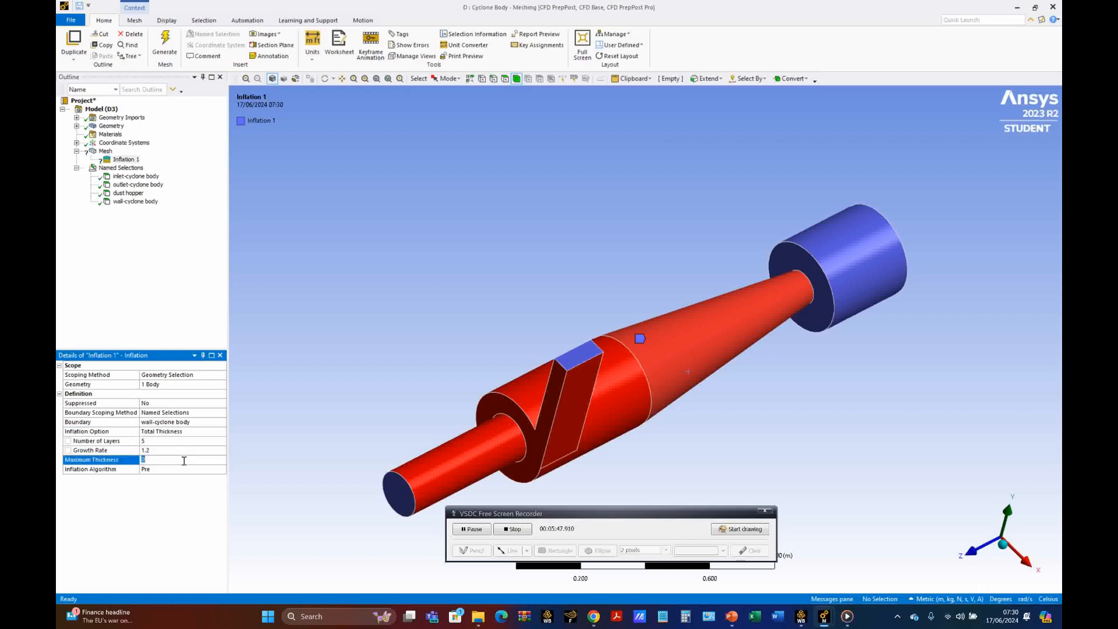
{"action": "type", "text": "0.00215"}
{"action": "left_click", "coordinate": [164, 510]}
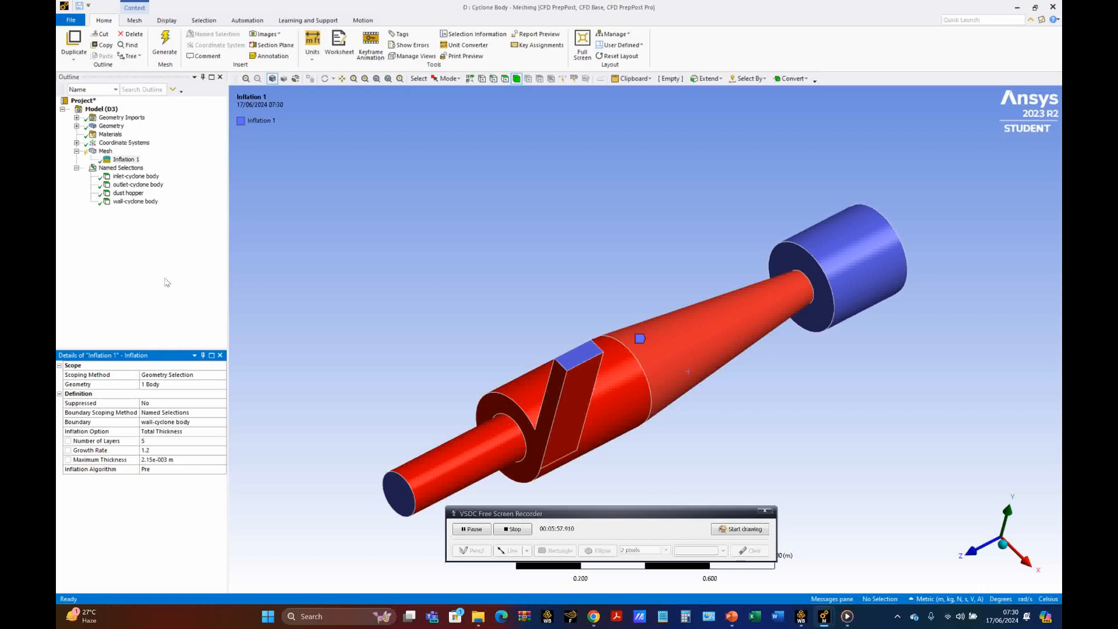
Step: Insert a second inflation control in the mesh and rename it "Inflation 2"
{"action": "left_click", "coordinate": [105, 153]}
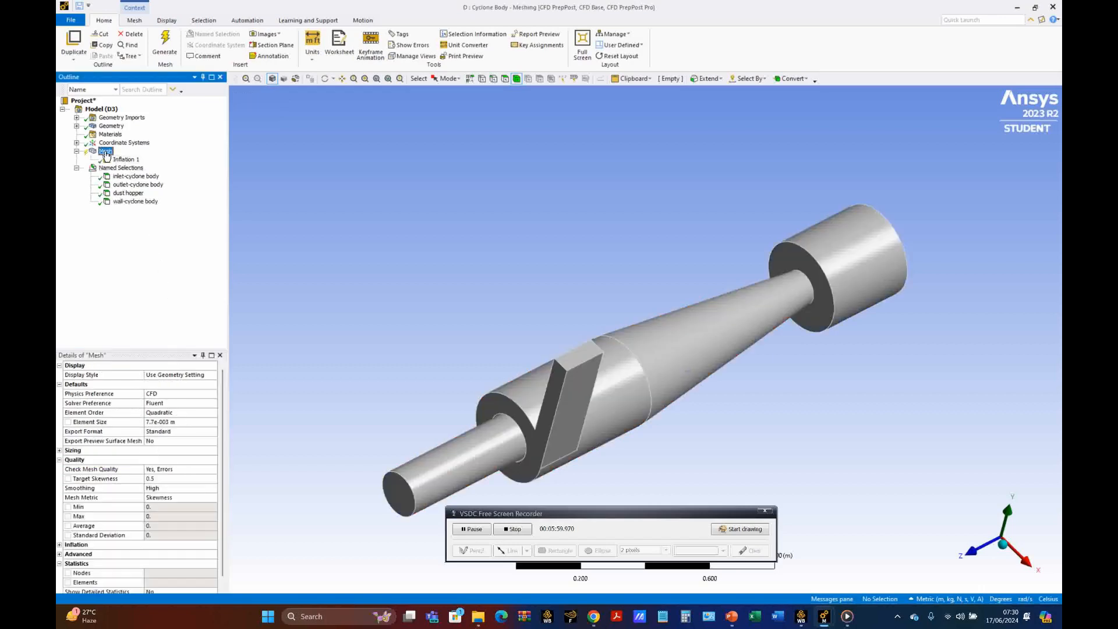
{"action": "right_click", "coordinate": [106, 155]}
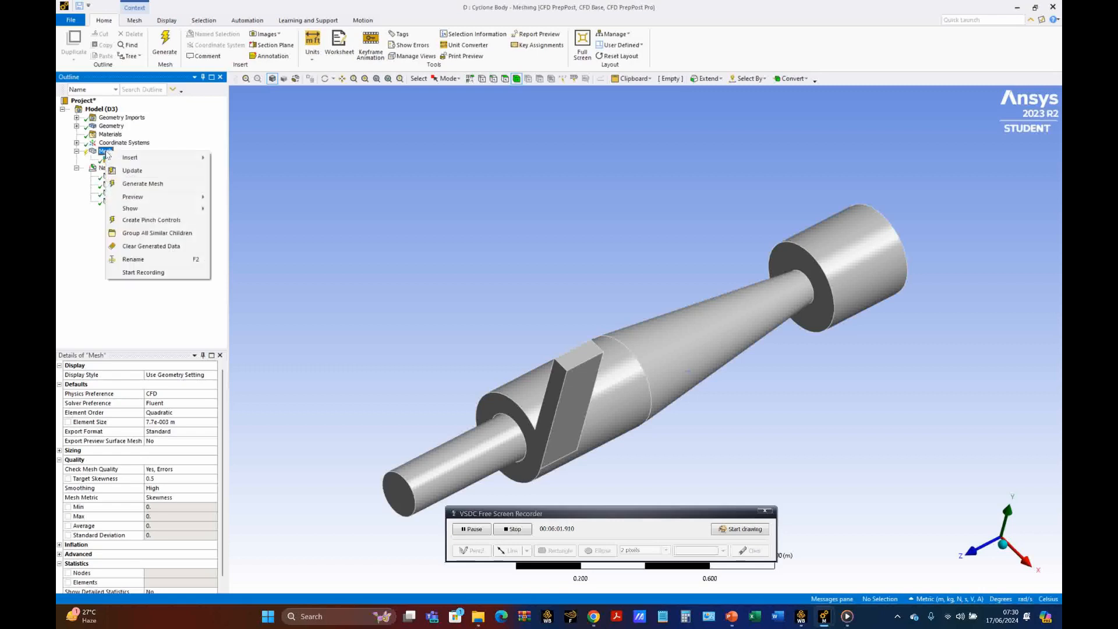
{"action": "mouse_move", "coordinate": [139, 157]}
{"action": "left_click", "coordinate": [244, 254]}
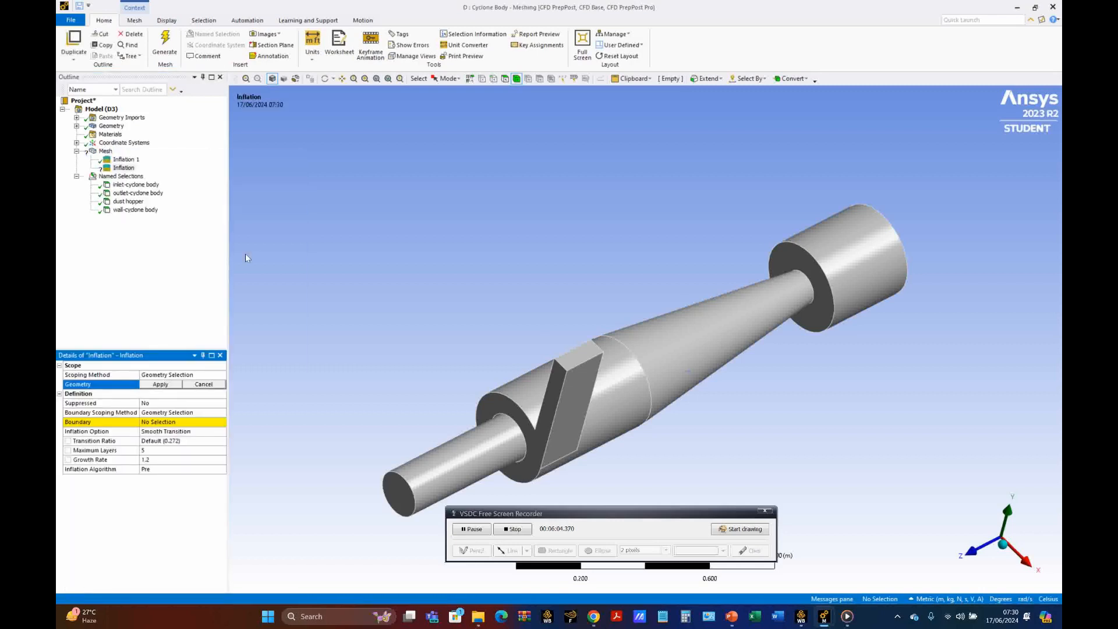
{"action": "right_click", "coordinate": [131, 169]}
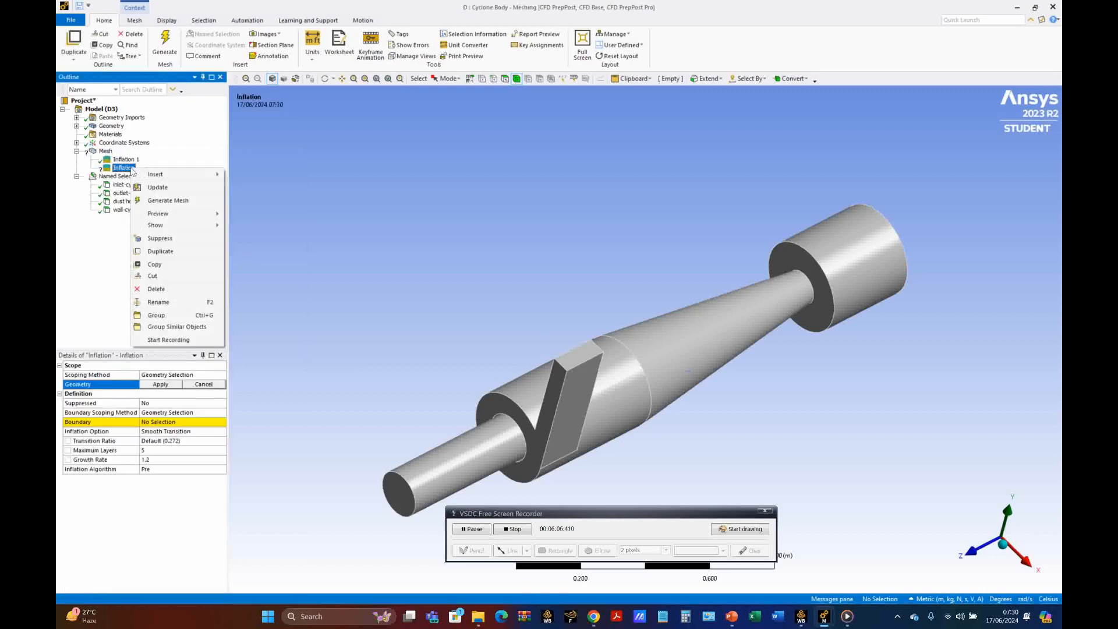
{"action": "left_click", "coordinate": [168, 302]}
{"action": "key", "text": "End"}
{"action": "type", "text": "2"}
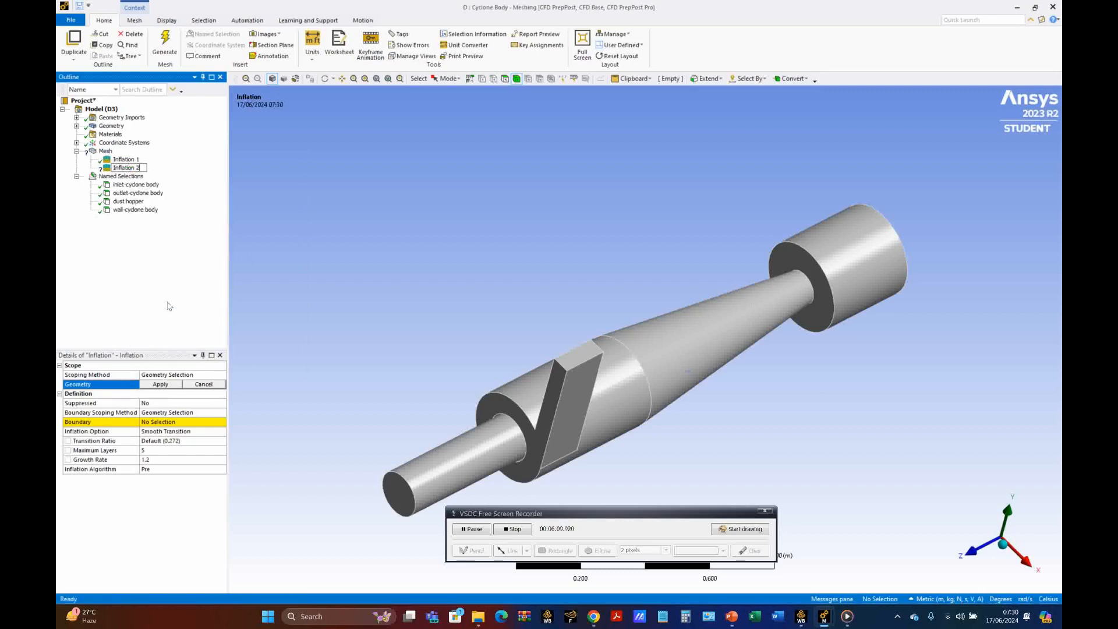
{"action": "key", "text": "Return"}
Step: Scope Inflation 2 to the whole cyclone body, using the named selection dust hopper as its boundary
{"action": "left_click", "coordinate": [659, 366]}
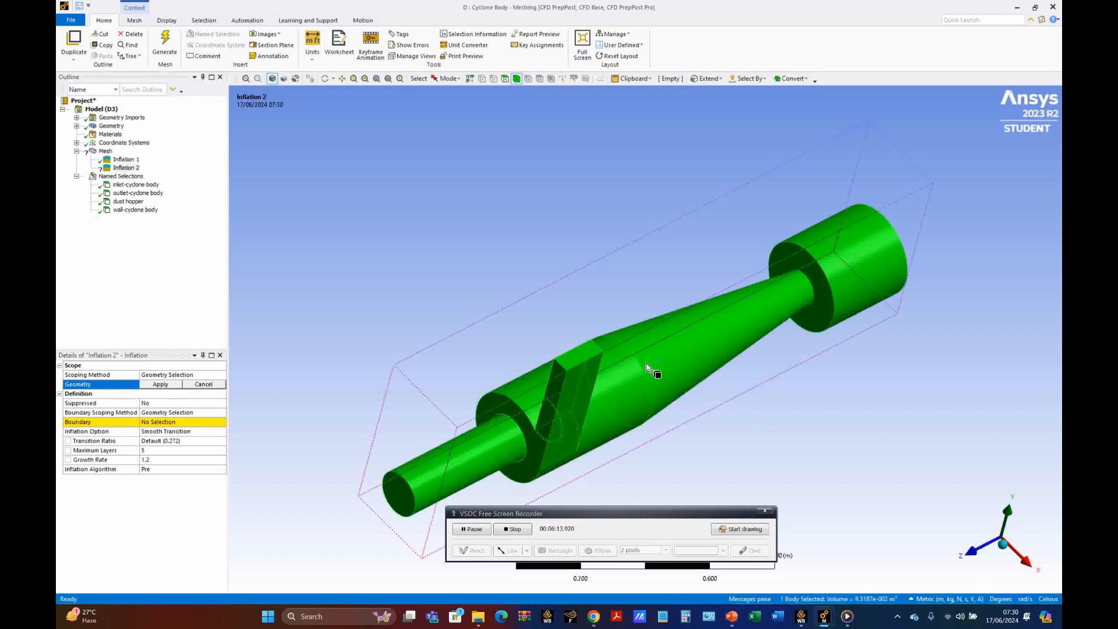
{"action": "left_click", "coordinate": [163, 384]}
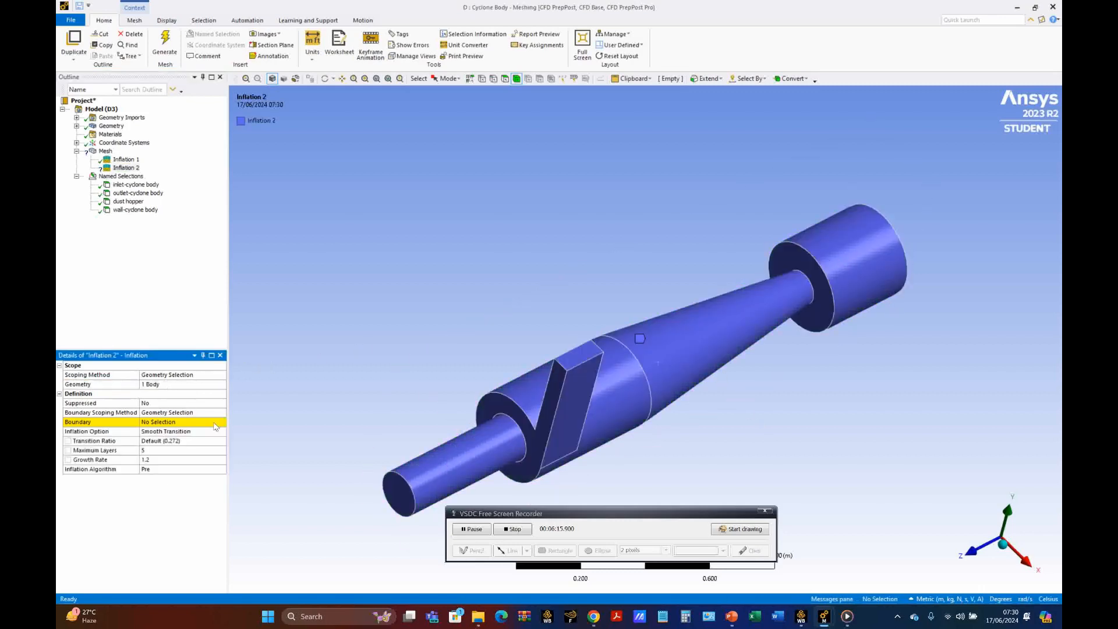
{"action": "left_click", "coordinate": [220, 412]}
{"action": "left_click", "coordinate": [221, 412]}
{"action": "left_click", "coordinate": [174, 428]}
{"action": "left_click", "coordinate": [222, 423]}
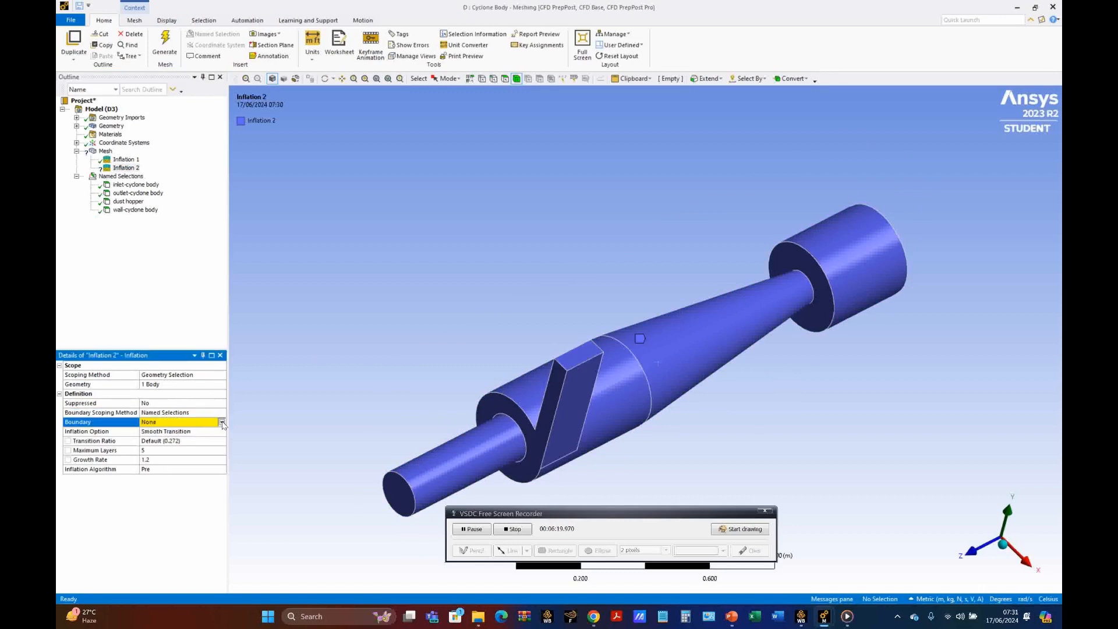
{"action": "left_click", "coordinate": [222, 423]}
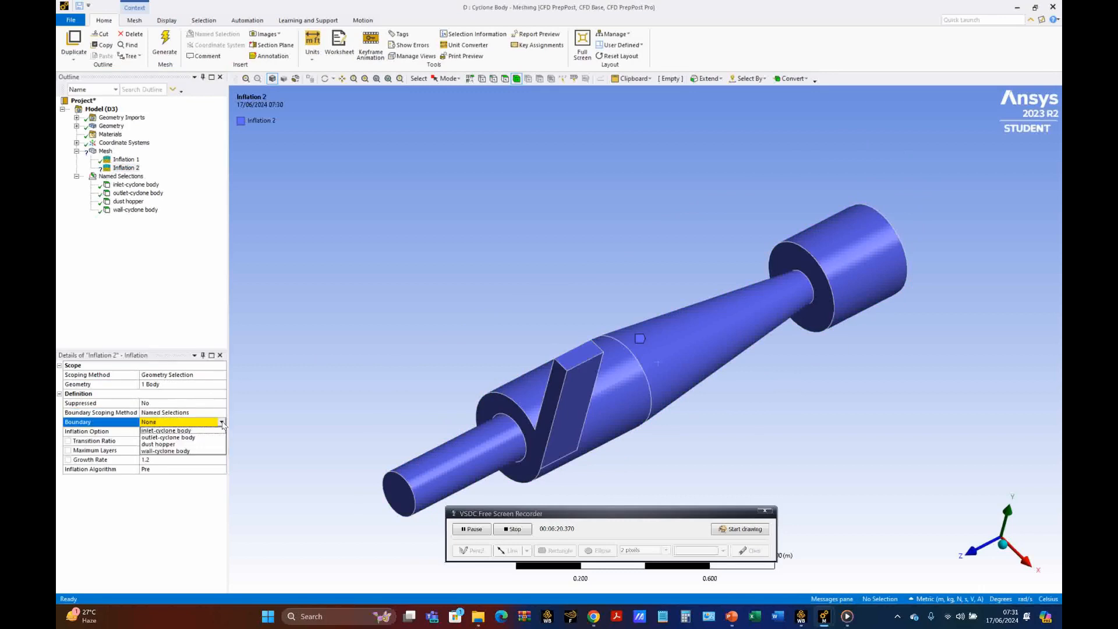
{"action": "left_click", "coordinate": [170, 444]}
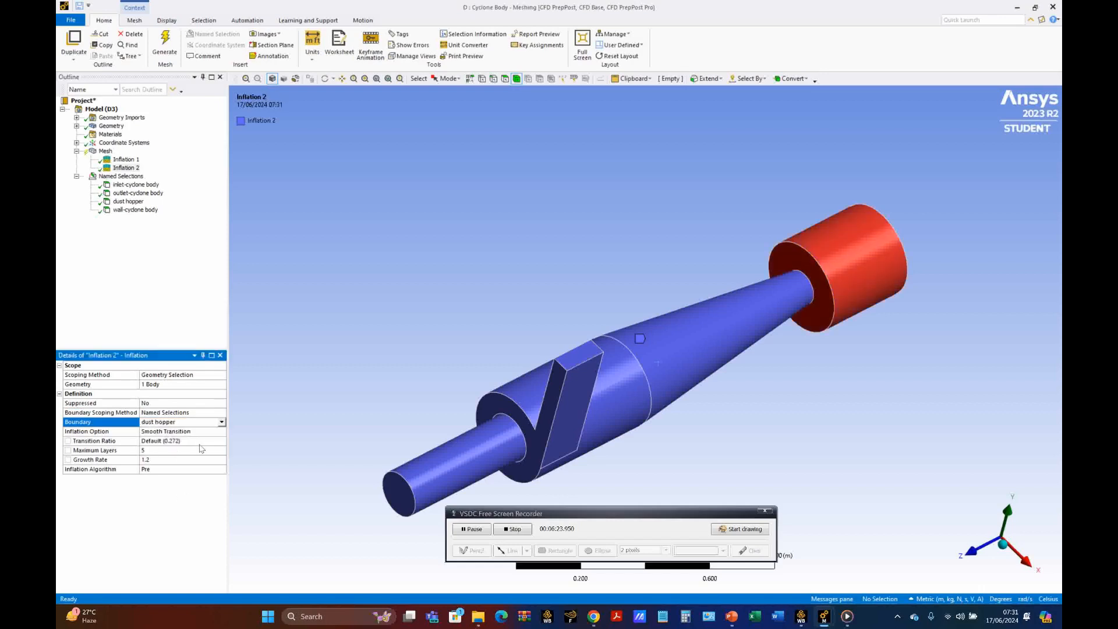
Step: Set Inflation 2's inflation option to Total Thickness with a maximum thickness of 0.00215 m
{"action": "left_click", "coordinate": [222, 432]}
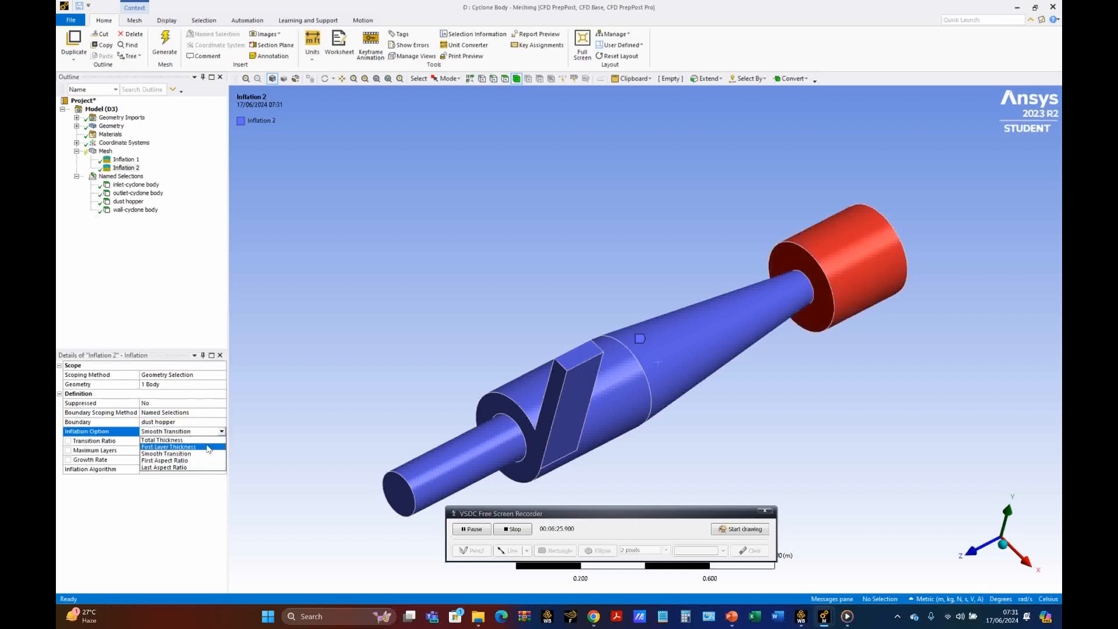
{"action": "left_click", "coordinate": [169, 440]}
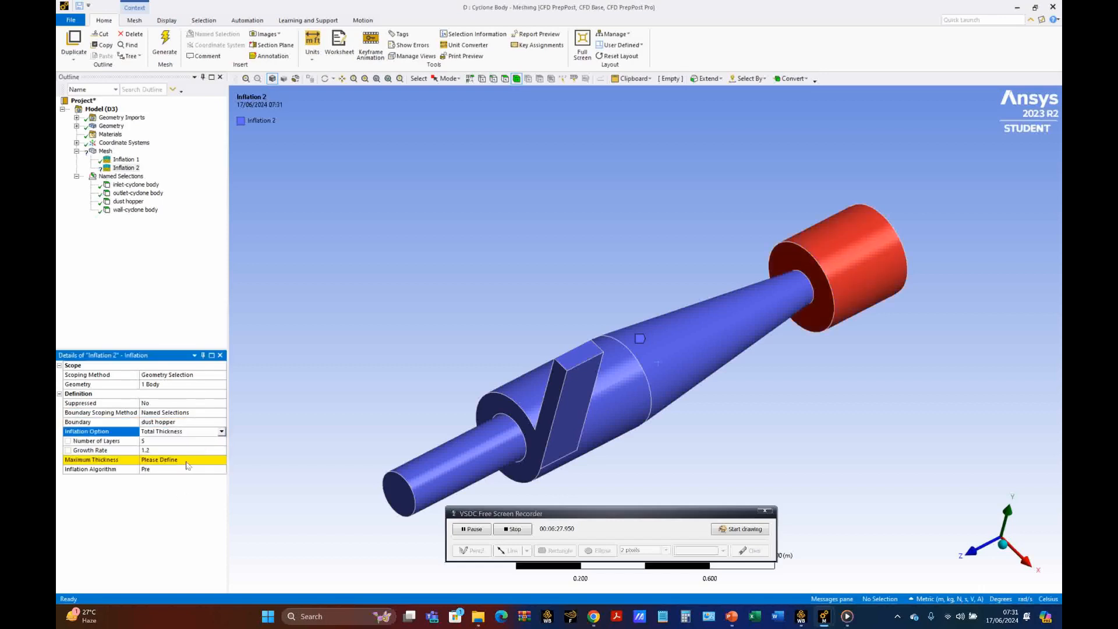
{"action": "left_click", "coordinate": [187, 460]}
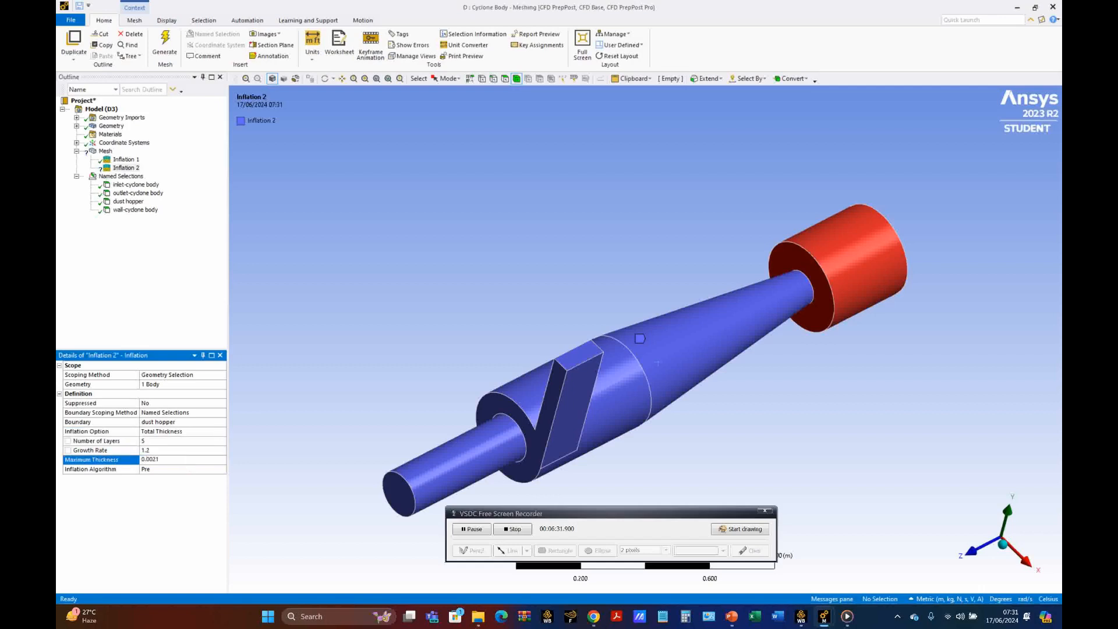
{"action": "key", "text": "Return"}
Step: Generate the cyclone body mesh and display its skewness metrics and node and element statistics
{"action": "left_click", "coordinate": [165, 51]}
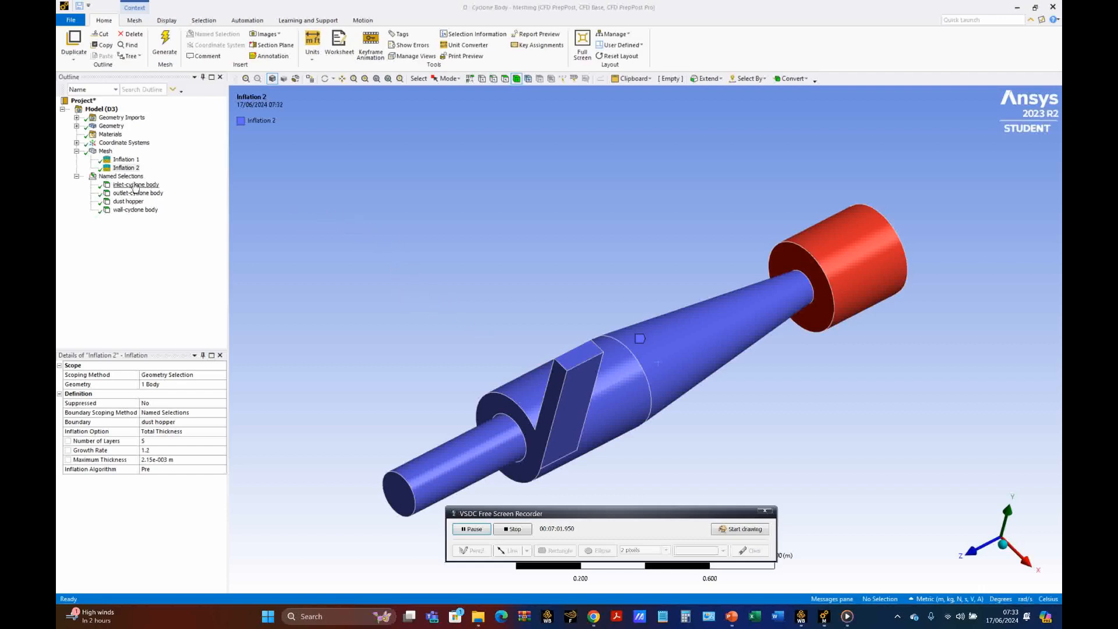
{"action": "left_click", "coordinate": [105, 152]}
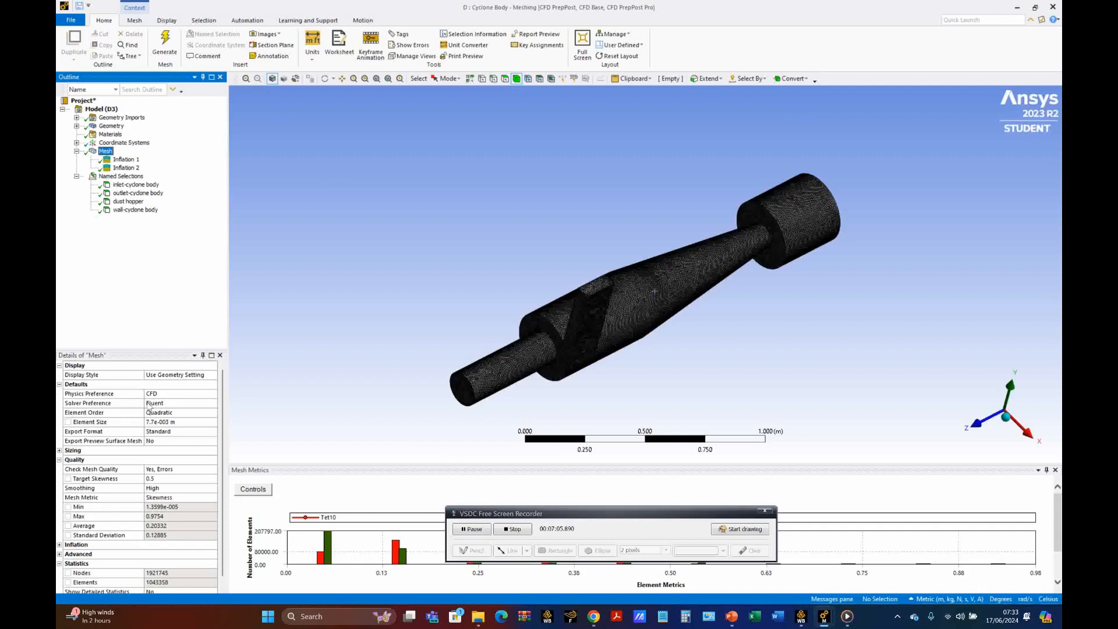
{"action": "scroll", "coordinate": [176, 567], "scroll_direction": "down", "scroll_amount": 1}
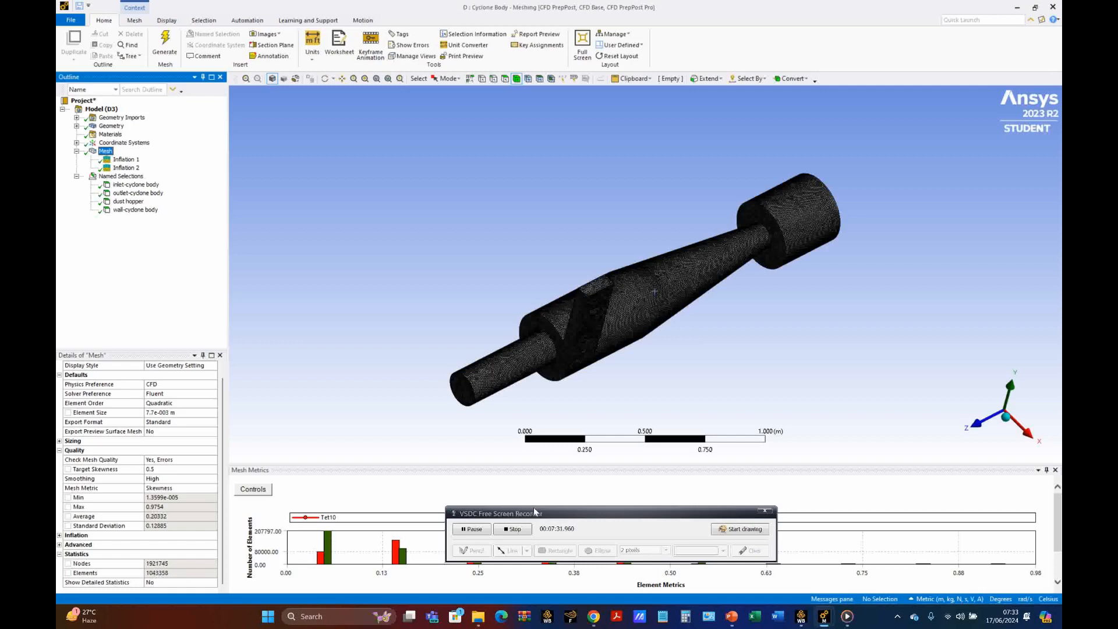
{"action": "left_click_drag", "start_coordinate": [562, 517], "coordinate": [684, 406]}
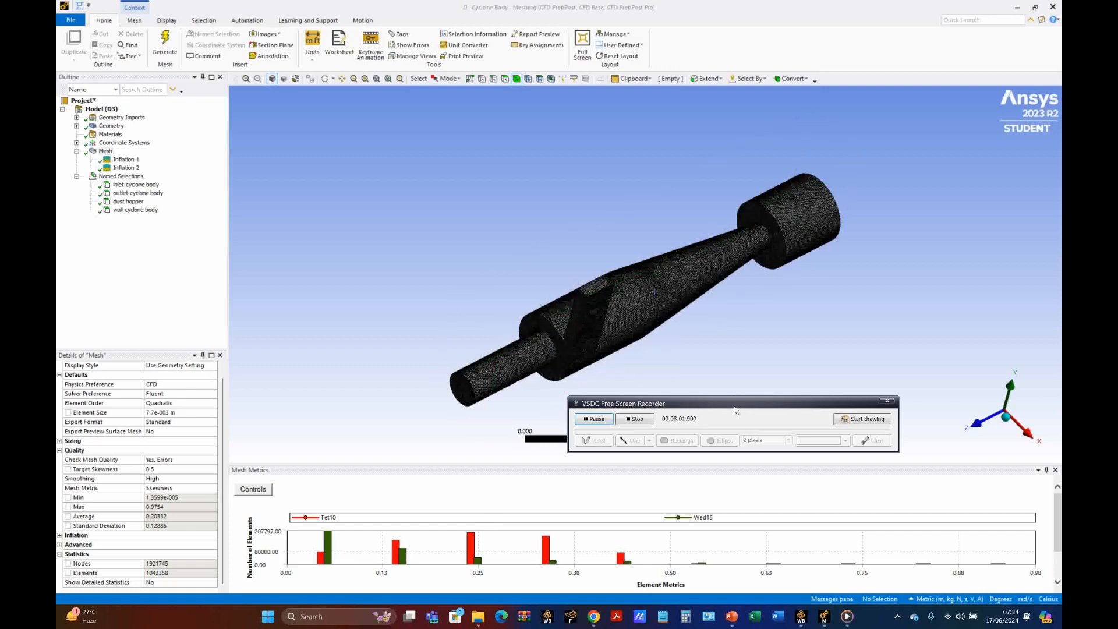
{"action": "left_click_drag", "start_coordinate": [737, 410], "coordinate": [851, 477]}
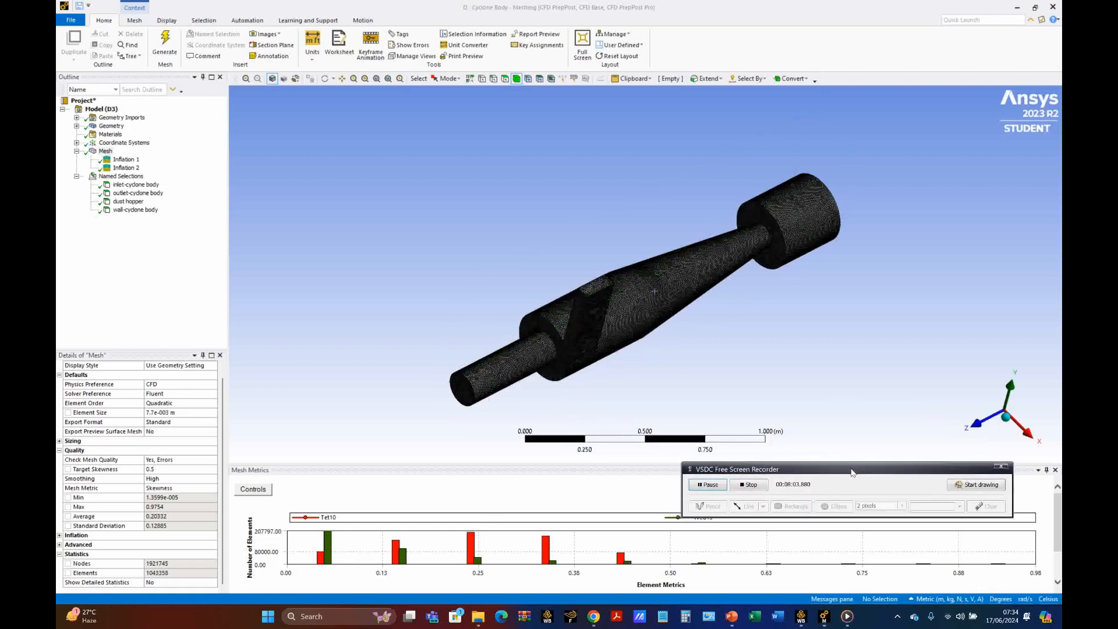
Step: Examine the inflation layers along the edges of the rectangular inlet face up close
{"action": "scroll", "coordinate": [526, 293], "scroll_direction": "up", "scroll_amount": 10}
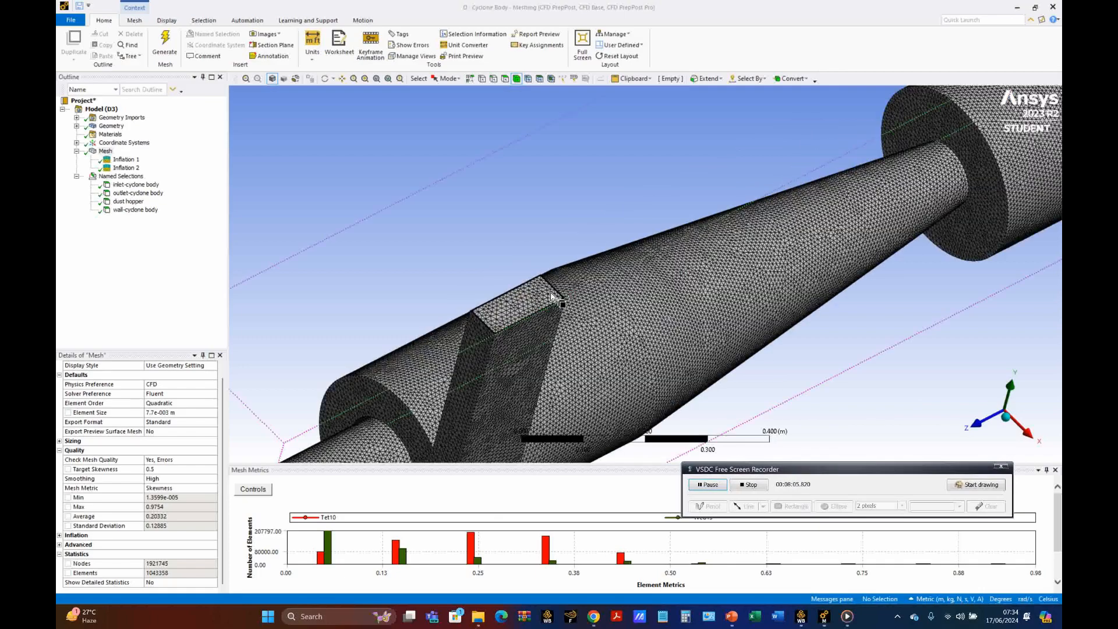
{"action": "scroll", "coordinate": [501, 295], "scroll_direction": "up", "scroll_amount": 3}
{"action": "scroll", "coordinate": [483, 298], "scroll_direction": "up", "scroll_amount": 3}
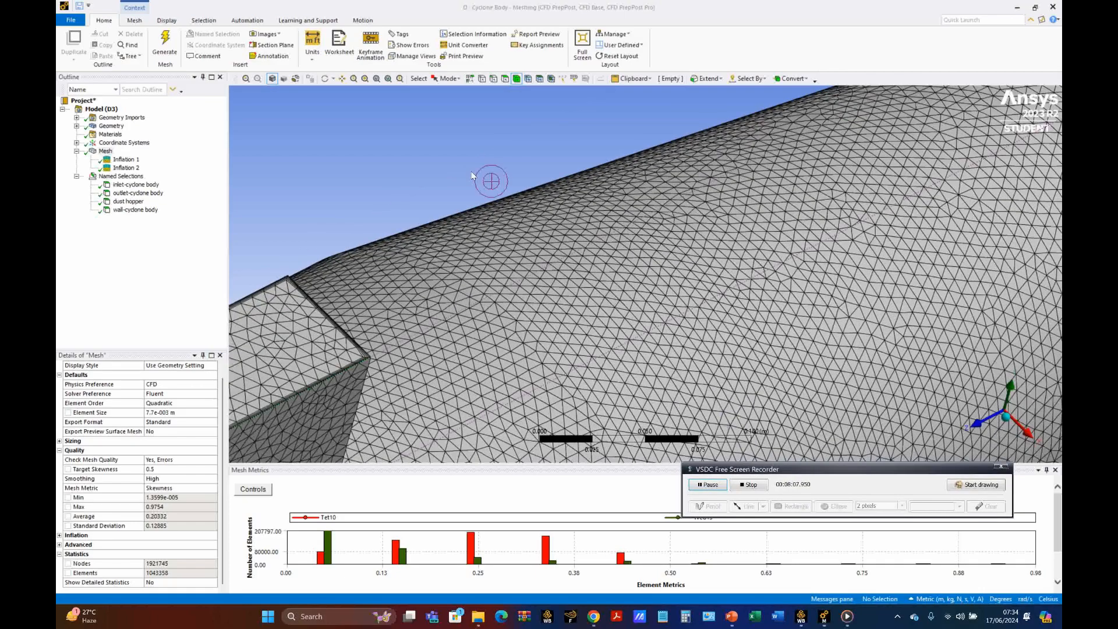
{"action": "left_click", "coordinate": [342, 79]}
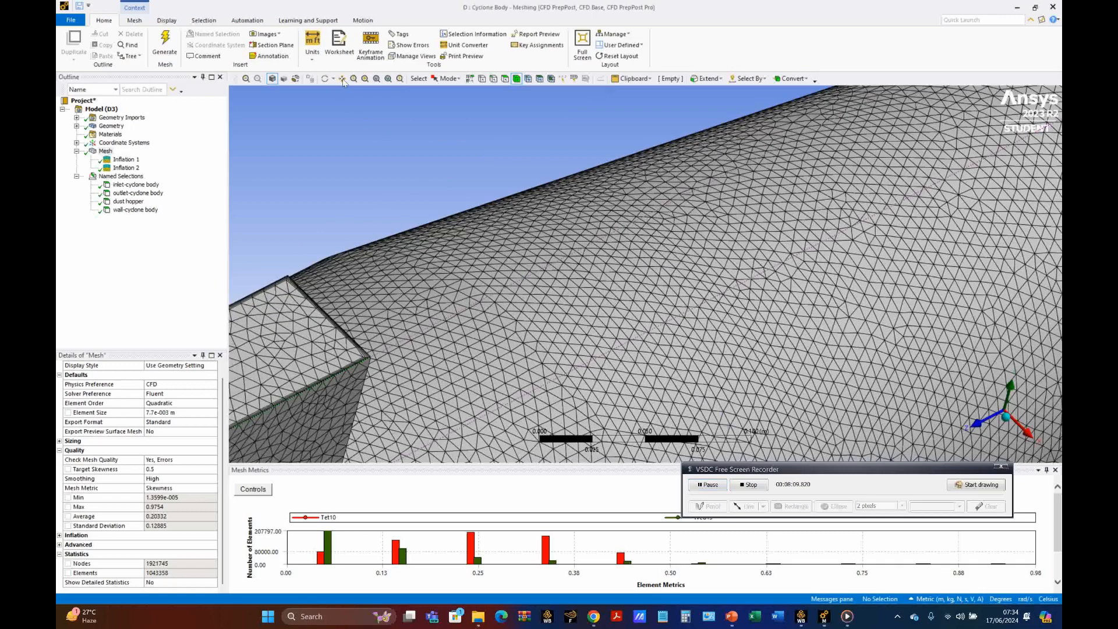
{"action": "left_click_drag", "start_coordinate": [307, 252], "coordinate": [630, 145]}
{"action": "scroll", "coordinate": [397, 248], "scroll_direction": "up", "scroll_amount": 5}
{"action": "scroll", "coordinate": [472, 312], "scroll_direction": "up", "scroll_amount": 2}
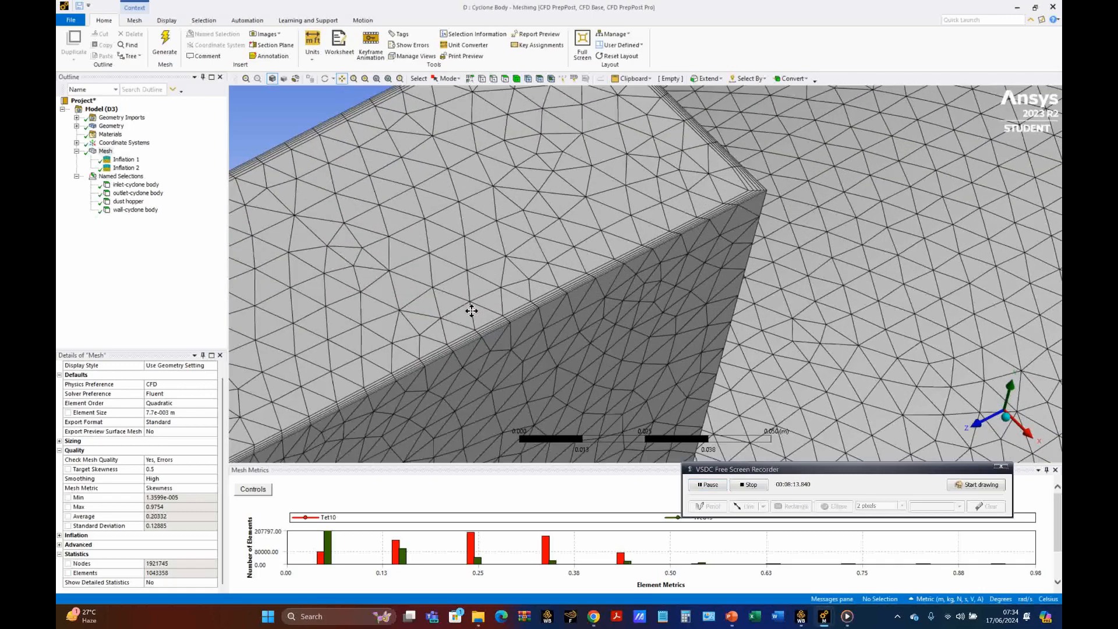
{"action": "scroll", "coordinate": [721, 205], "scroll_direction": "up", "scroll_amount": 3}
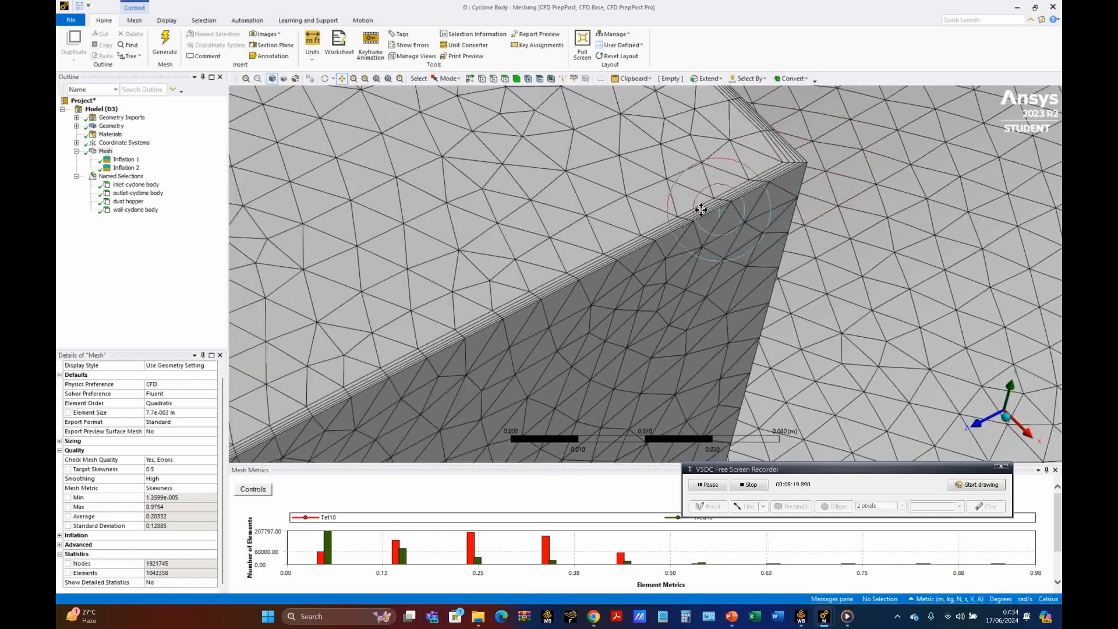
{"action": "scroll", "coordinate": [699, 215], "scroll_direction": "up", "scroll_amount": 1}
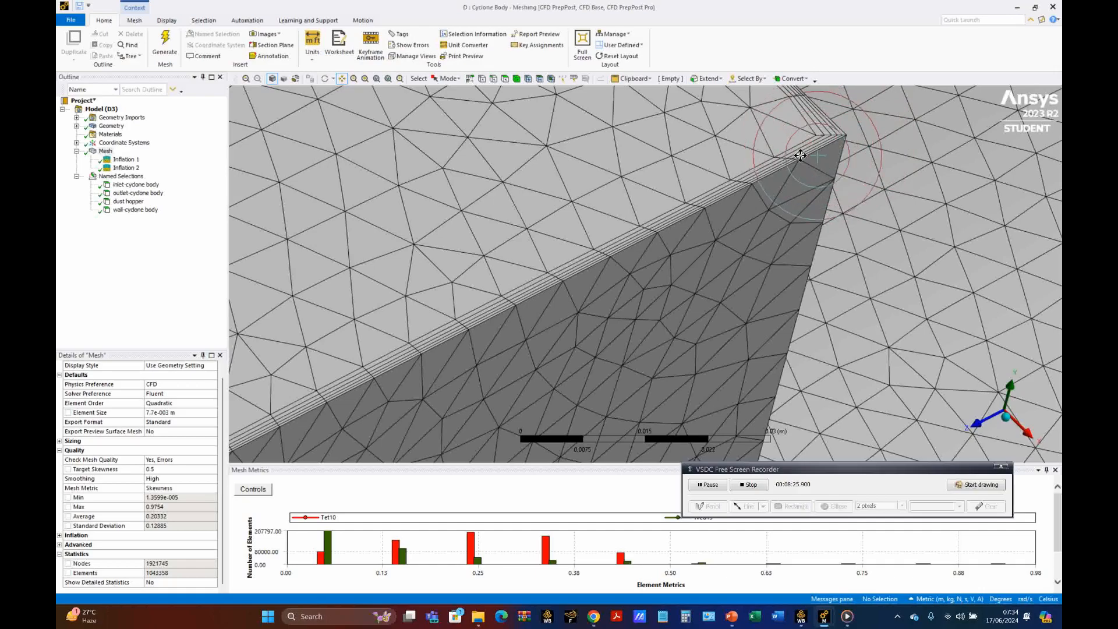
{"action": "scroll", "coordinate": [800, 155], "scroll_direction": "down", "scroll_amount": 6}
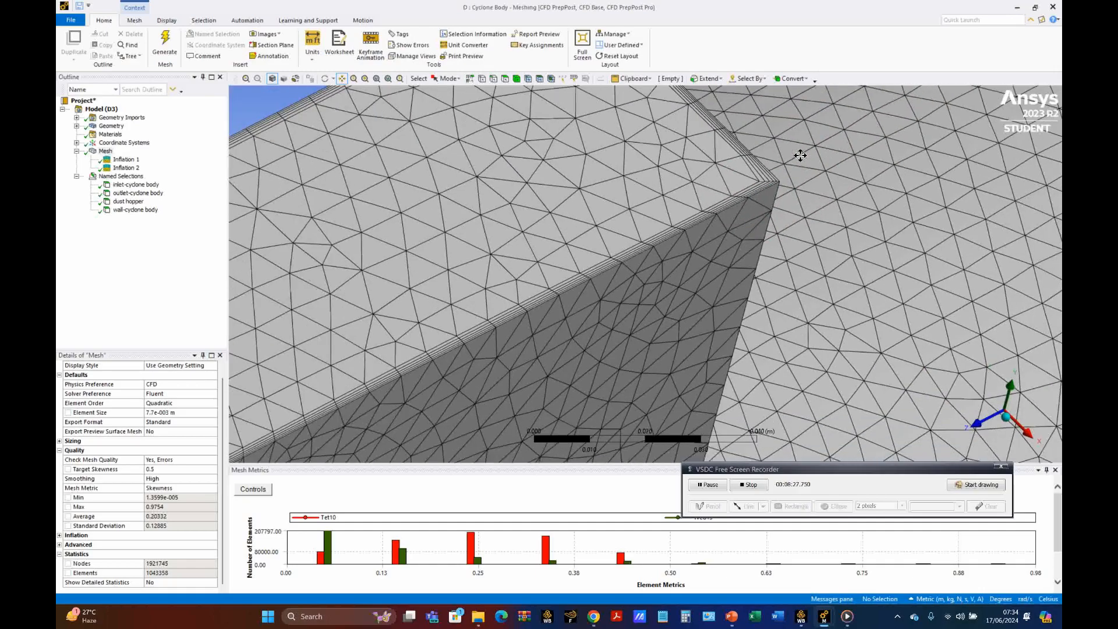
{"action": "scroll", "coordinate": [610, 163], "scroll_direction": "down", "scroll_amount": 10}
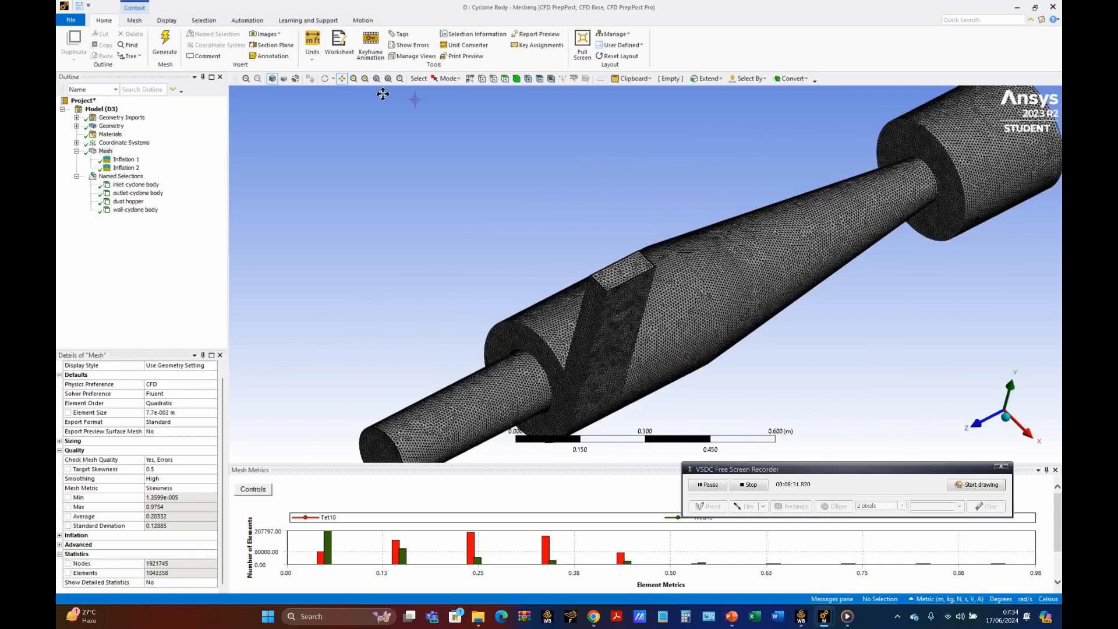
Step: Cut the meshed cyclone across its conical part with a section plane and examine the inflation layers along the wall
{"action": "left_click", "coordinate": [274, 45]}
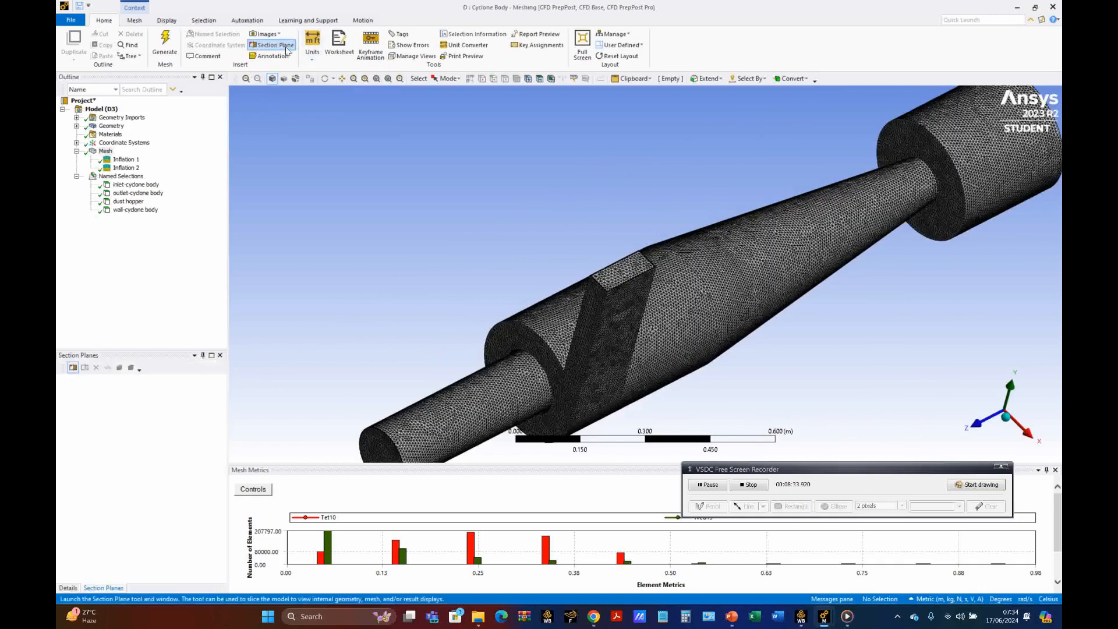
{"action": "left_click_drag", "start_coordinate": [651, 207], "coordinate": [846, 345]}
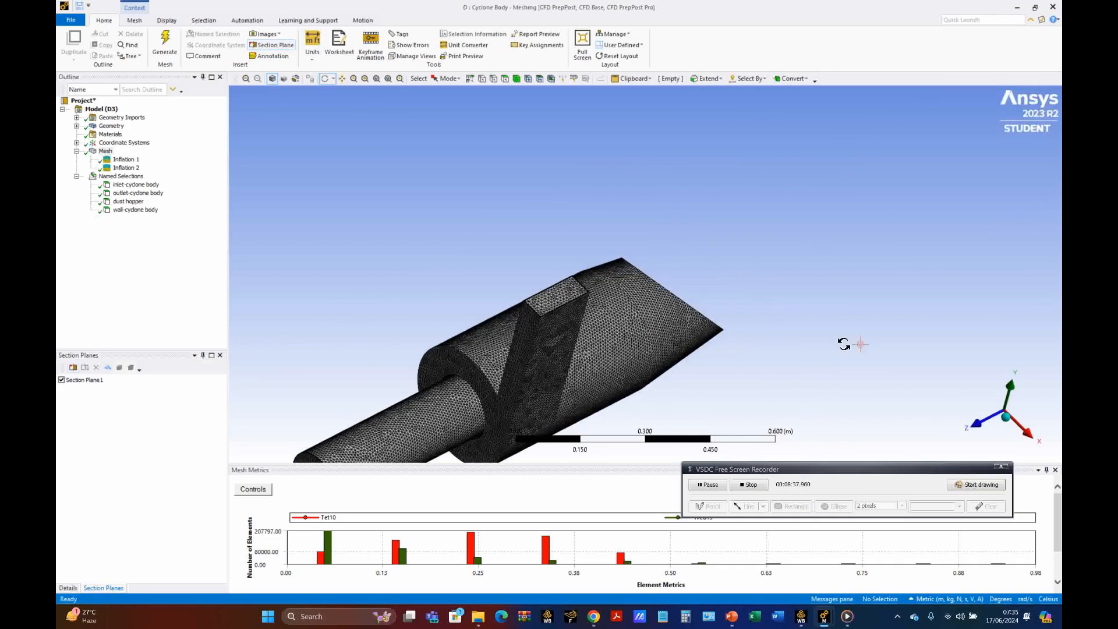
{"action": "left_click_drag", "start_coordinate": [565, 205], "coordinate": [487, 252]}
{"action": "scroll", "coordinate": [646, 219], "scroll_direction": "up", "scroll_amount": 3}
{"action": "scroll", "coordinate": [646, 220], "scroll_direction": "up", "scroll_amount": 8}
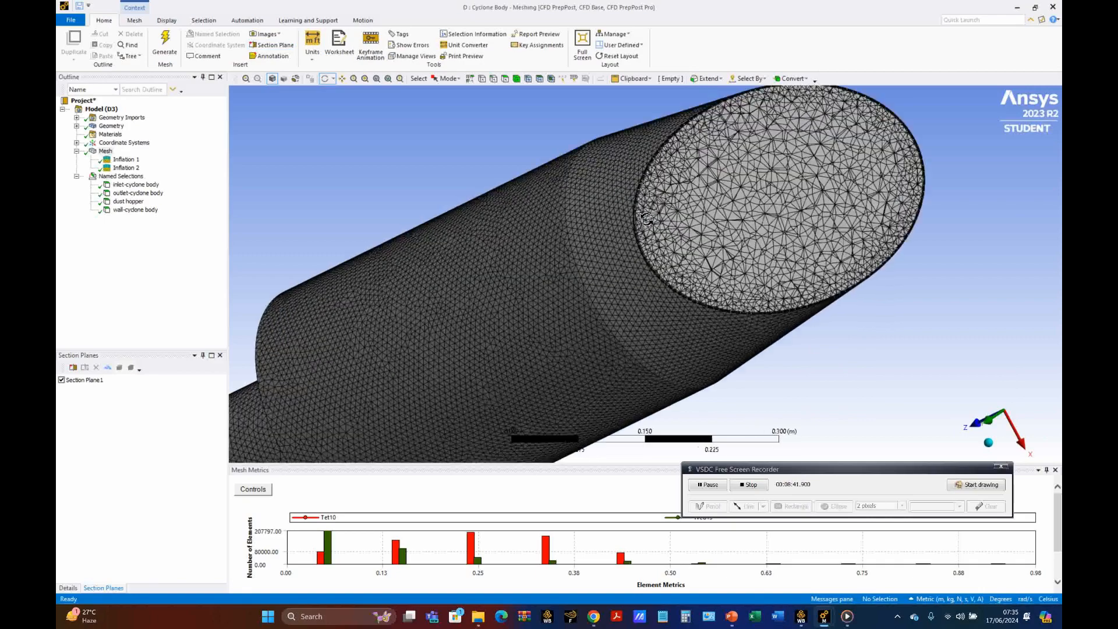
{"action": "scroll", "coordinate": [645, 219], "scroll_direction": "up", "scroll_amount": 4}
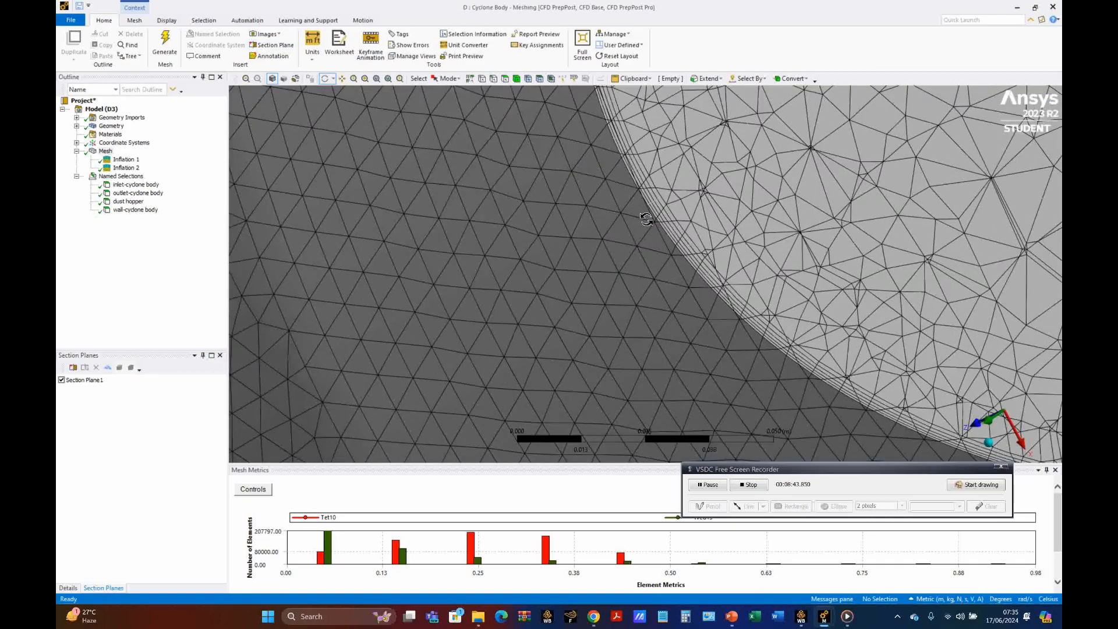
{"action": "left_click", "coordinate": [693, 215]}
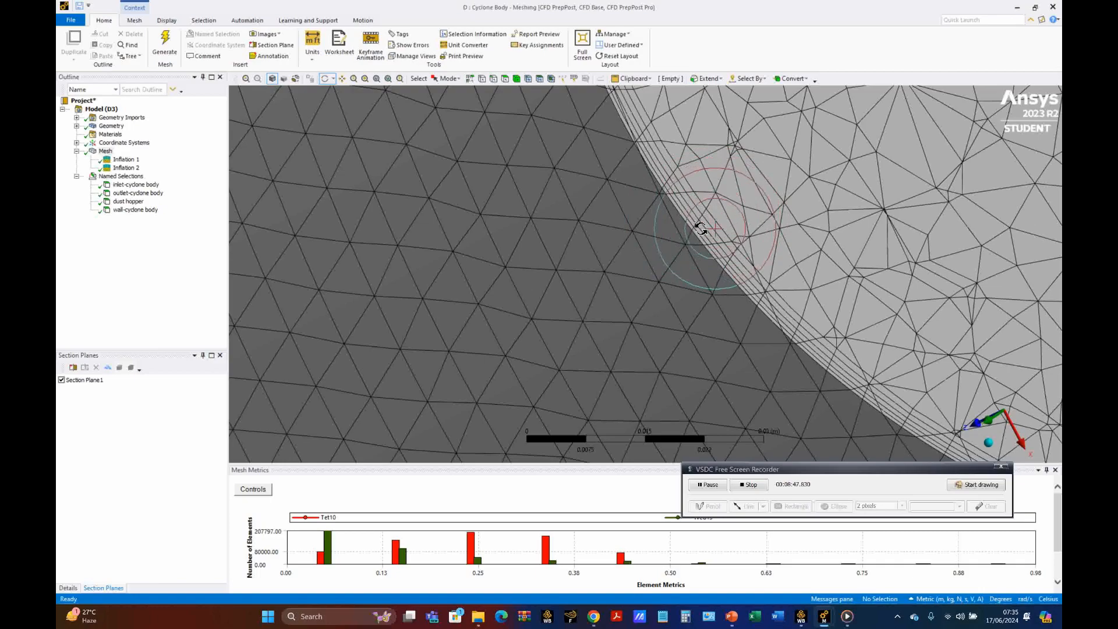
{"action": "scroll", "coordinate": [539, 255], "scroll_direction": "down", "scroll_amount": 5}
{"action": "scroll", "coordinate": [538, 254], "scroll_direction": "down", "scroll_amount": 8}
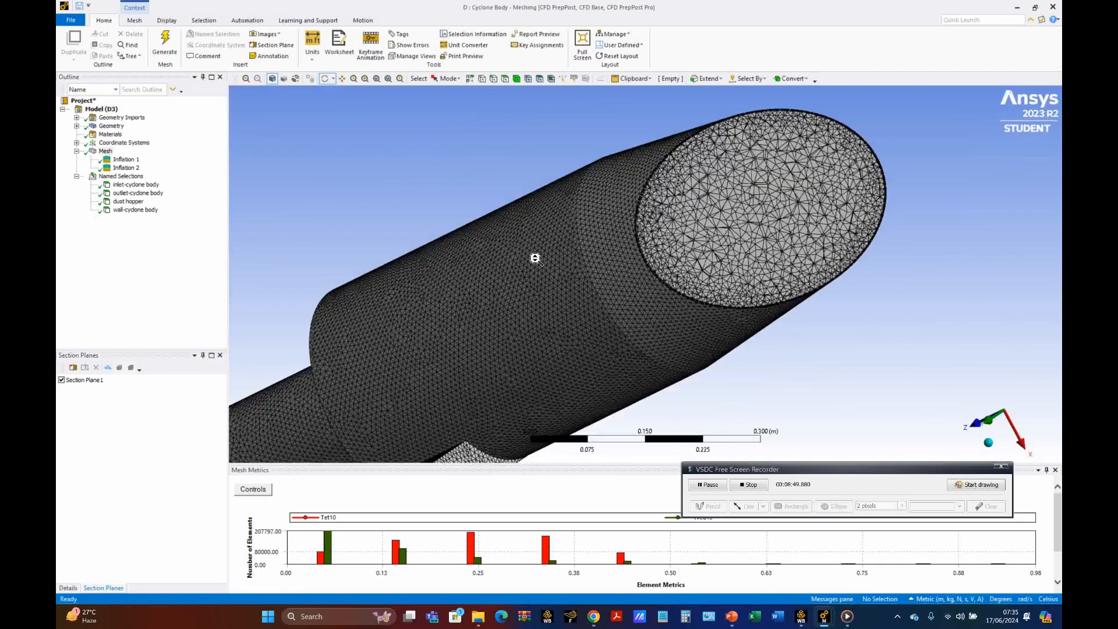
Step: Turn off the section plane and view the complete cyclone mesh from the dust hopper side
{"action": "left_click_drag", "start_coordinate": [469, 259], "coordinate": [699, 173]}
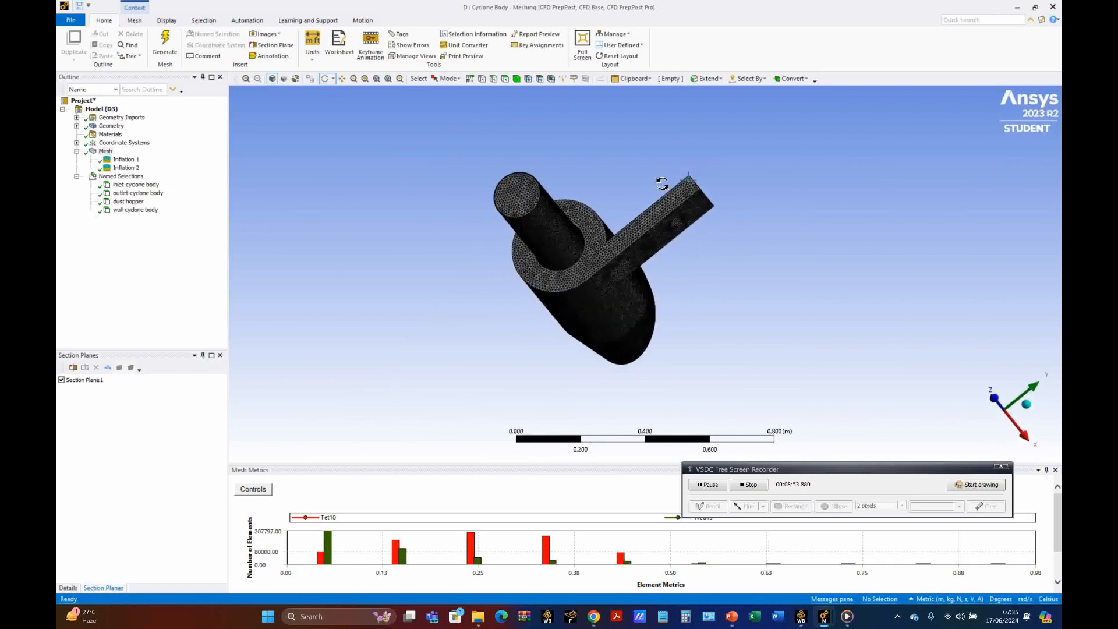
{"action": "left_click", "coordinate": [61, 380]}
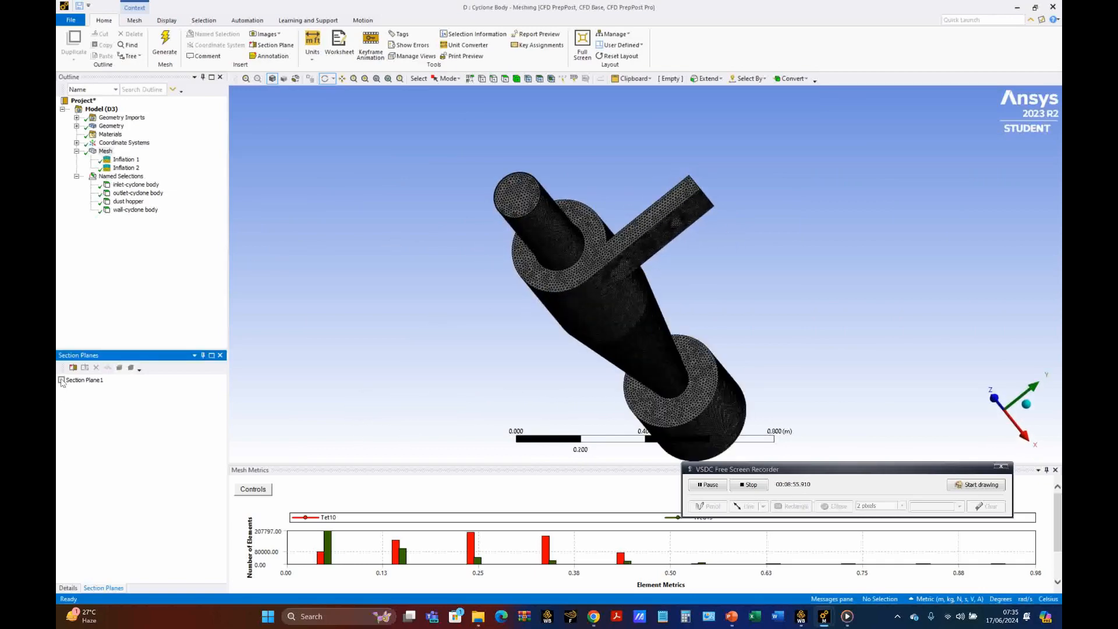
{"action": "left_click_drag", "start_coordinate": [454, 361], "coordinate": [360, 210]}
{"action": "left_click_drag", "start_coordinate": [401, 256], "coordinate": [307, 266]}
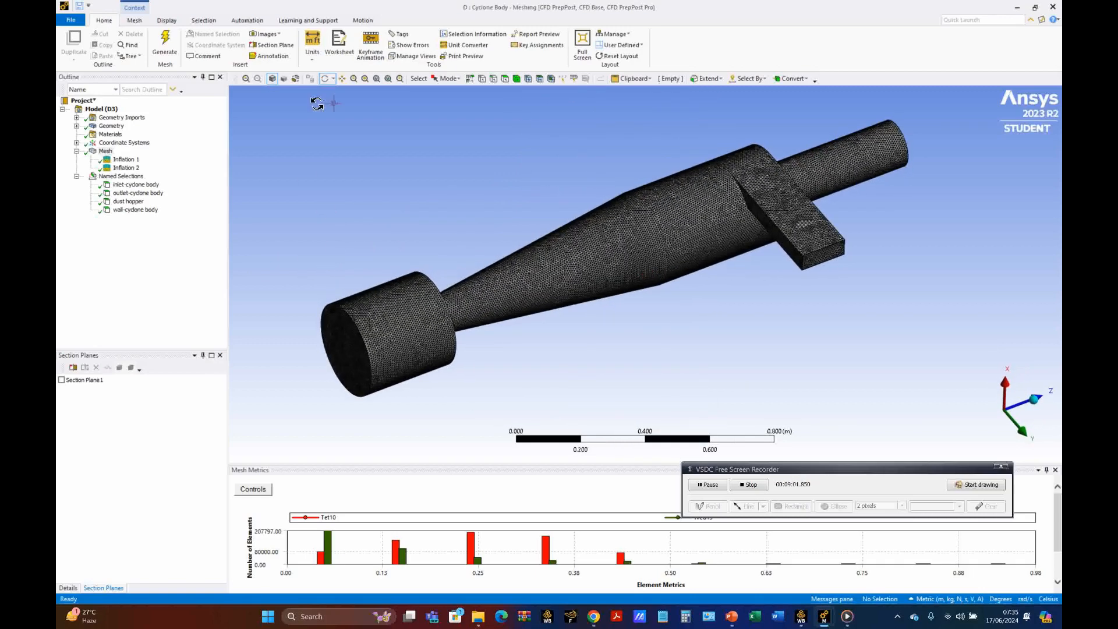
Step: Cut the meshed cyclone across the dust hopper with a new section plane and examine the mesh and inflation layers inside
{"action": "left_click", "coordinate": [271, 45]}
{"action": "left_click_drag", "start_coordinate": [351, 263], "coordinate": [449, 404]}
{"action": "middle_click_drag", "start_coordinate": [444, 407], "coordinate": [344, 398]}
{"action": "left_click_drag", "start_coordinate": [344, 398], "coordinate": [372, 366]}
{"action": "scroll", "coordinate": [396, 317], "scroll_direction": "up", "scroll_amount": 3}
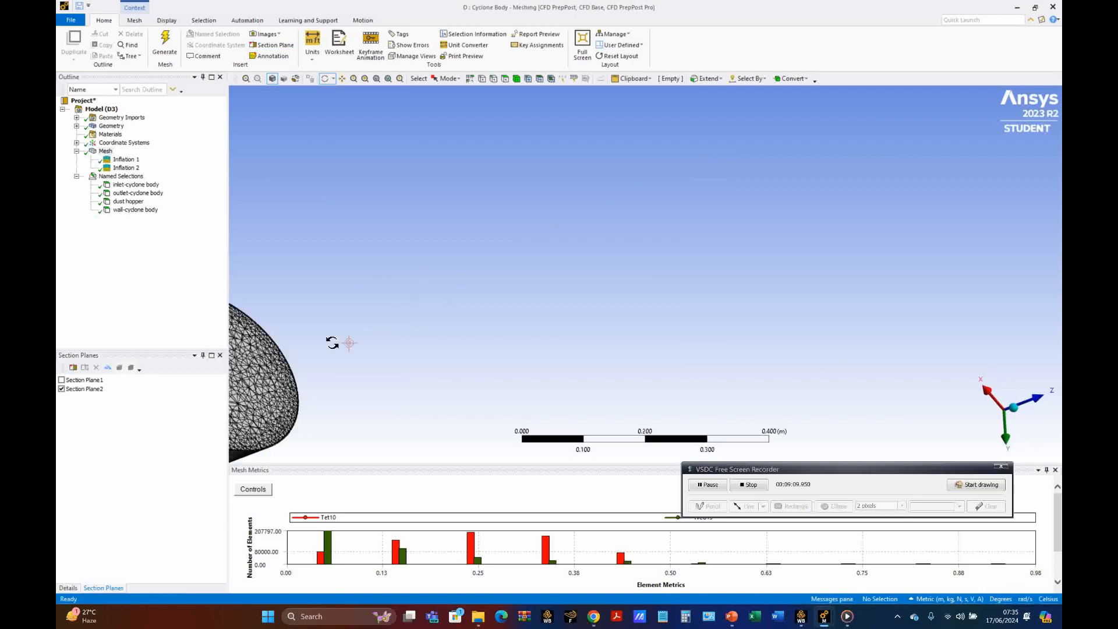
{"action": "left_click", "coordinate": [343, 79]}
{"action": "left_click_drag", "start_coordinate": [282, 320], "coordinate": [588, 257]}
{"action": "scroll", "coordinate": [544, 239], "scroll_direction": "up", "scroll_amount": 3}
{"action": "scroll", "coordinate": [543, 239], "scroll_direction": "up", "scroll_amount": 7}
{"action": "scroll", "coordinate": [449, 271], "scroll_direction": "down", "scroll_amount": 5}
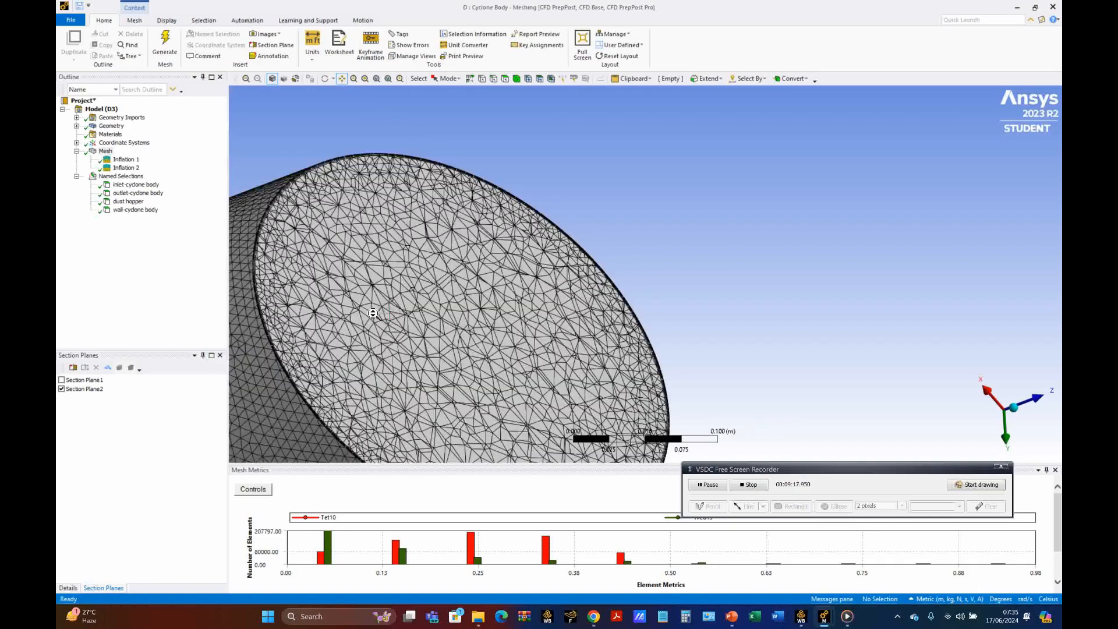
{"action": "scroll", "coordinate": [373, 313], "scroll_direction": "down", "scroll_amount": 5}
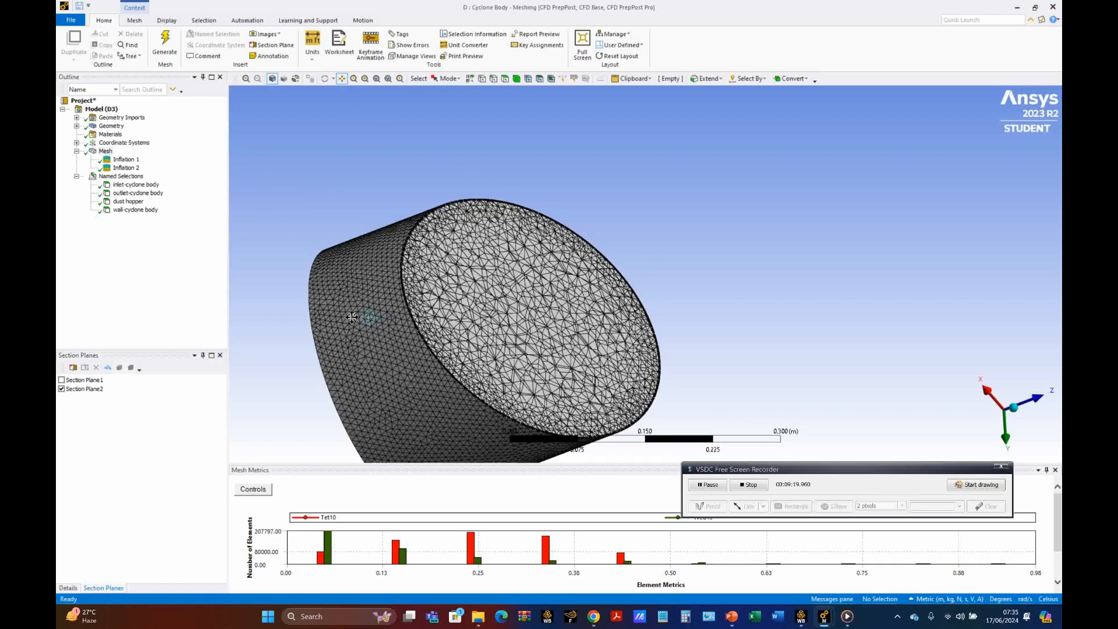
{"action": "scroll", "coordinate": [468, 359], "scroll_direction": "down", "scroll_amount": 2}
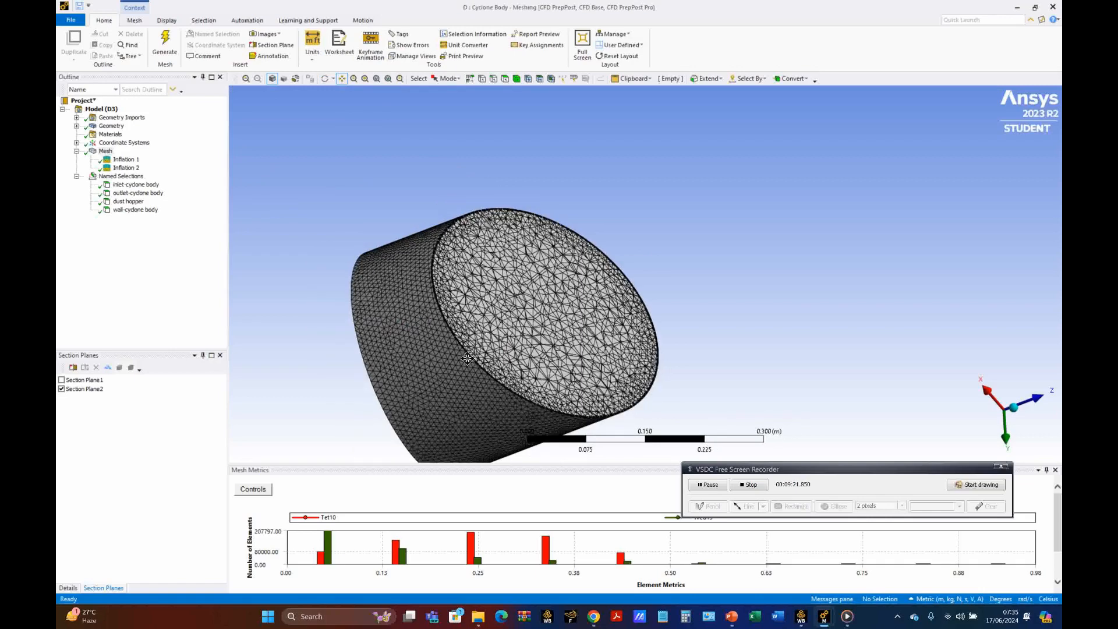
Step: Turn off the dust hopper's section plane and close the list of section planes
{"action": "left_click", "coordinate": [61, 389]}
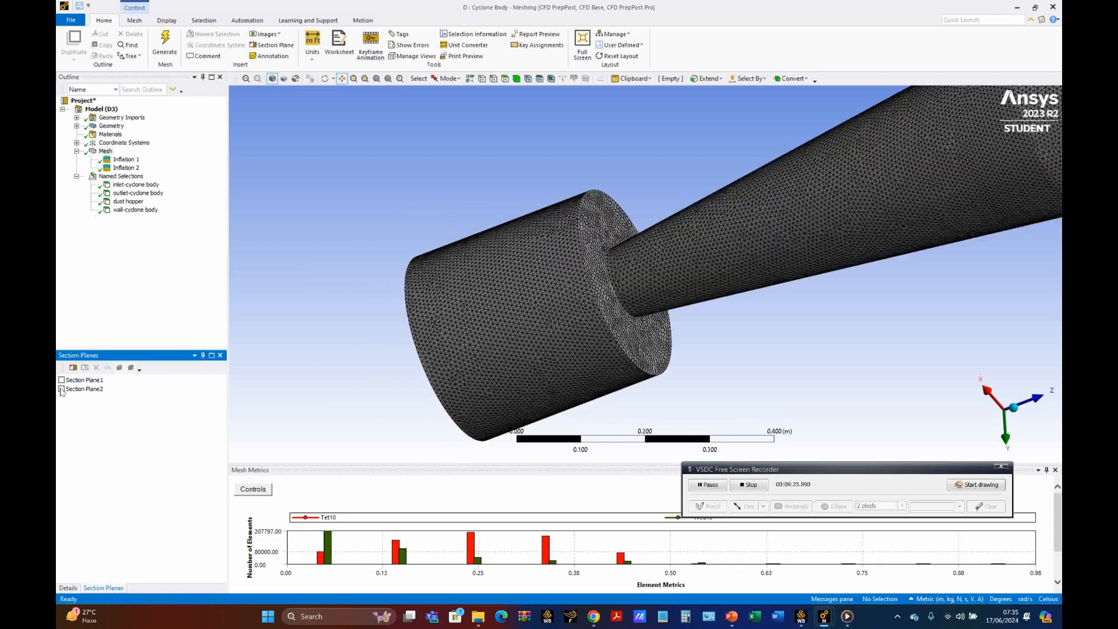
{"action": "left_click", "coordinate": [220, 357]}
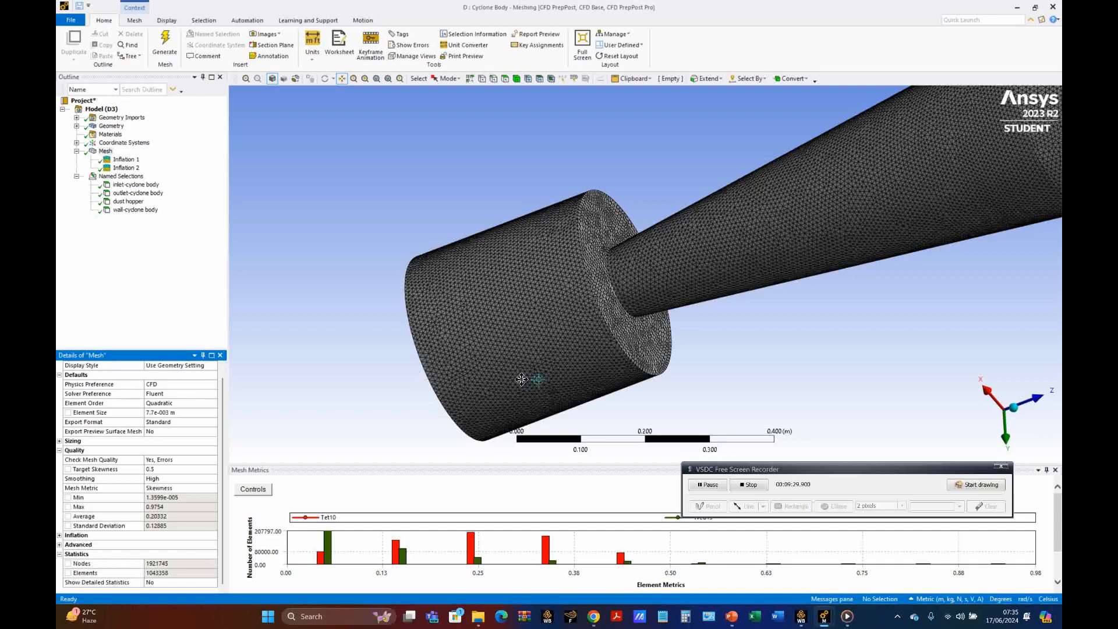
Step: Switch to the Cyclone Inlet mesh and examine the inflation layers along the edges of the duct's end face up close
{"action": "mouse_move", "coordinate": [824, 618]}
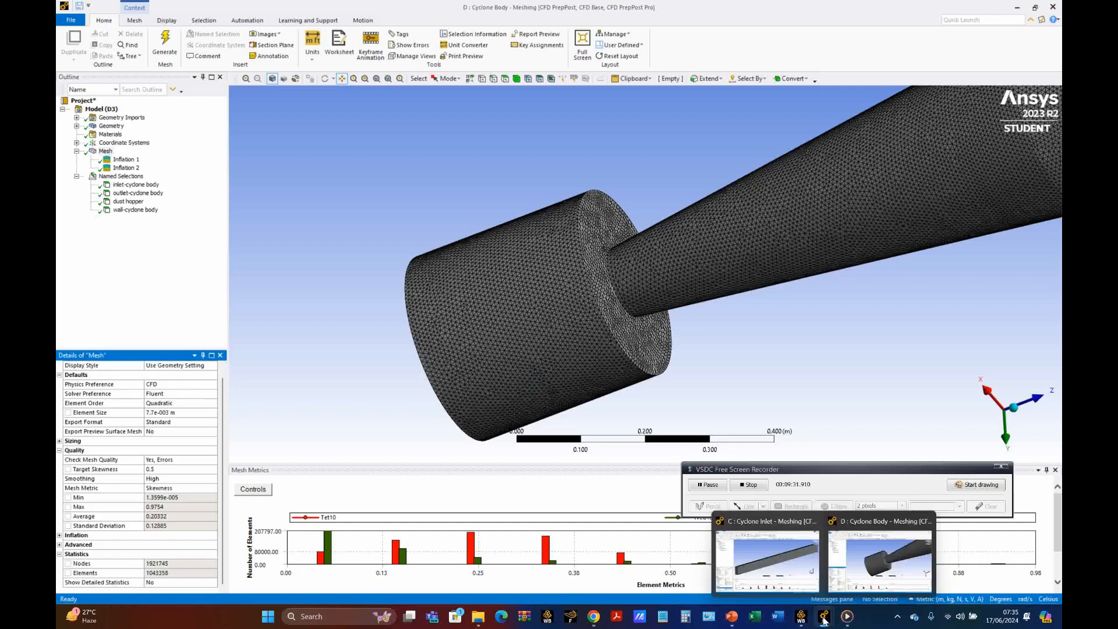
{"action": "left_click", "coordinate": [780, 570]}
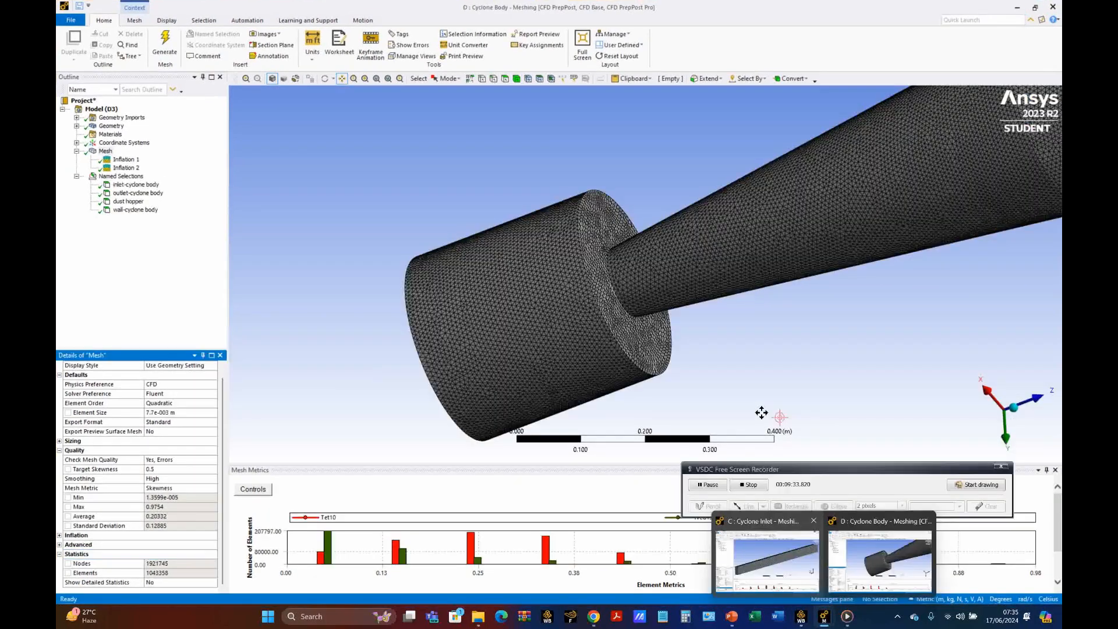
{"action": "mouse_move", "coordinate": [824, 617]}
{"action": "left_click", "coordinate": [769, 573]}
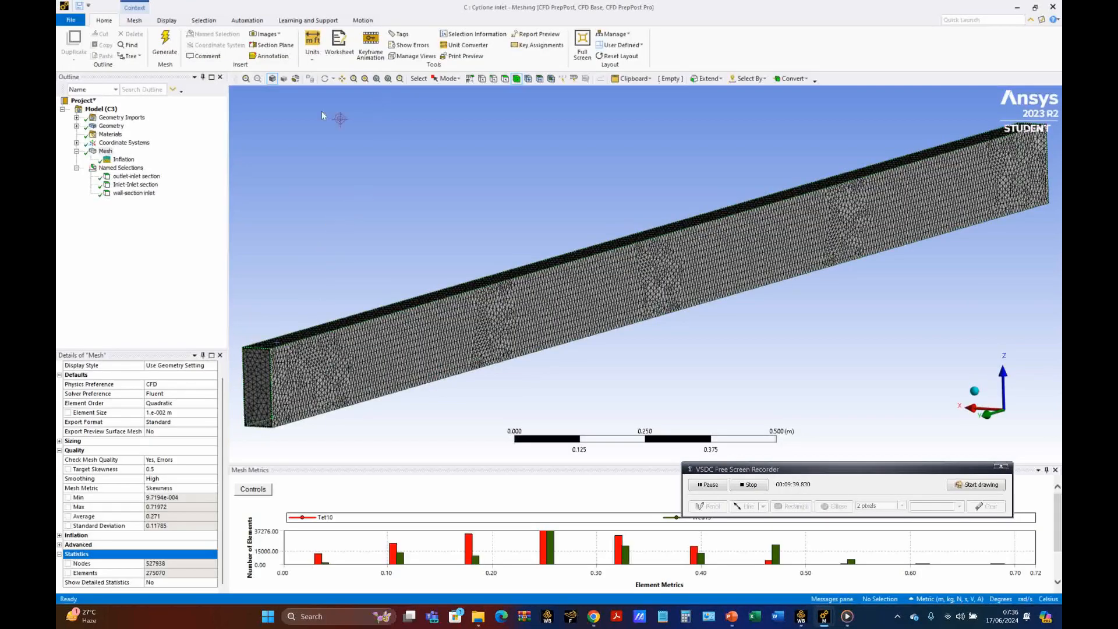
{"action": "left_click", "coordinate": [325, 78]}
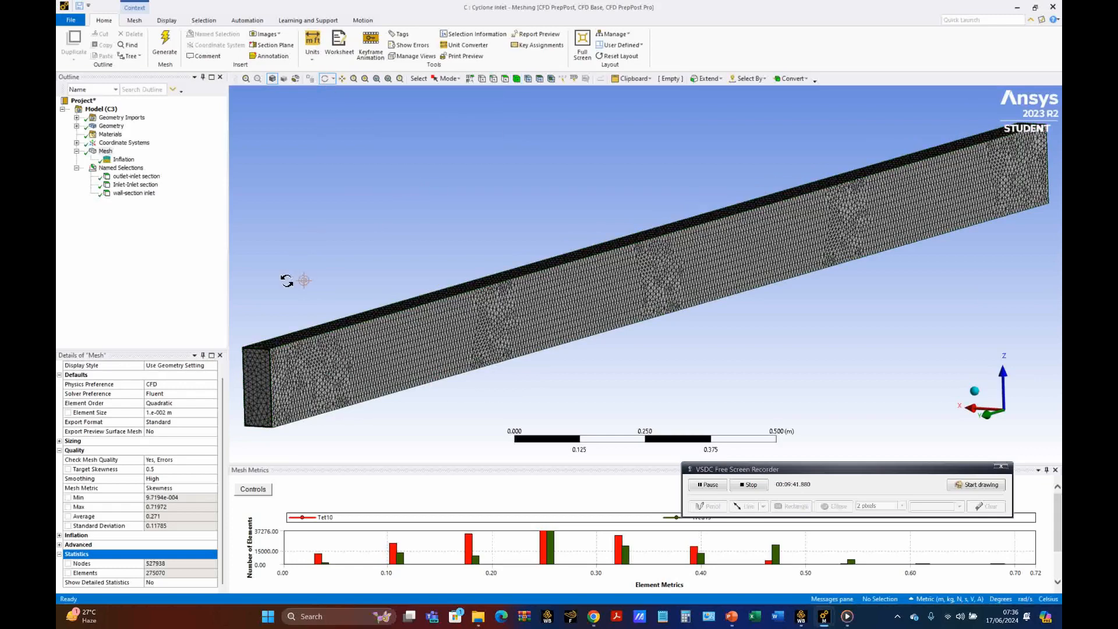
{"action": "left_click_drag", "start_coordinate": [292, 279], "coordinate": [380, 269]}
{"action": "left_click", "coordinate": [341, 78]}
{"action": "left_click_drag", "start_coordinate": [386, 152], "coordinate": [471, 239]}
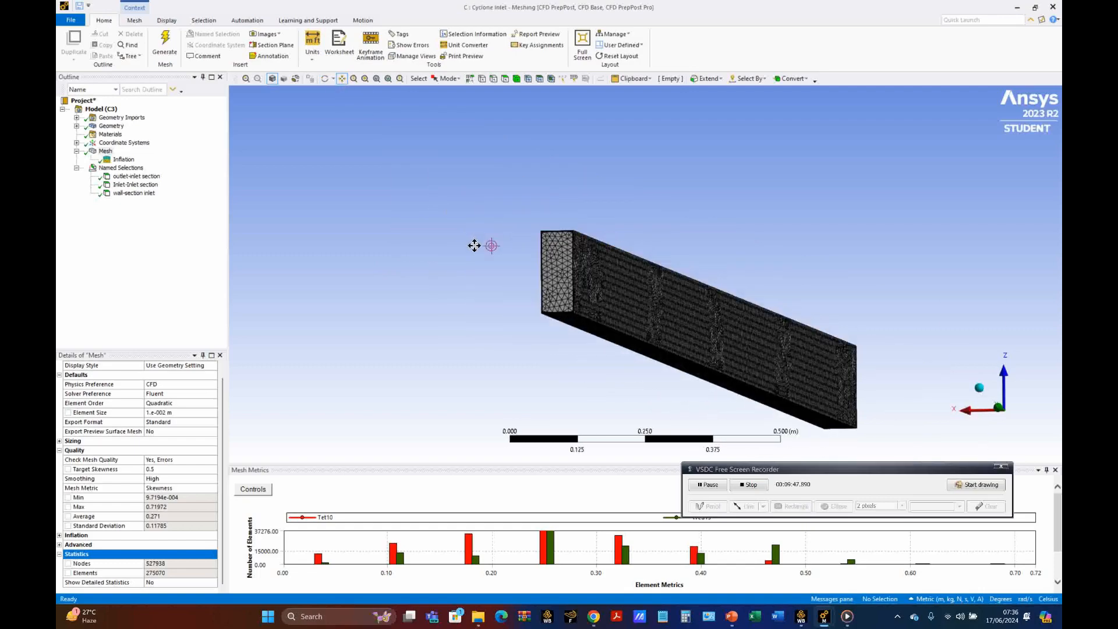
{"action": "scroll", "coordinate": [473, 242], "scroll_direction": "up", "scroll_amount": 5}
{"action": "left_click_drag", "start_coordinate": [324, 244], "coordinate": [568, 272]}
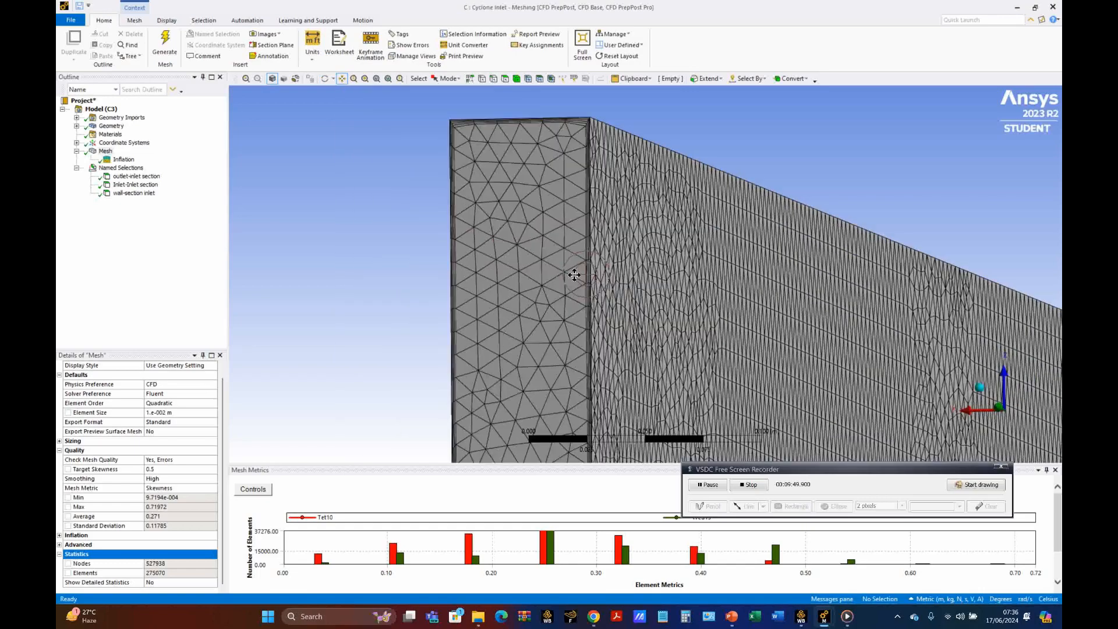
{"action": "scroll", "coordinate": [470, 256], "scroll_direction": "up", "scroll_amount": 5}
{"action": "scroll", "coordinate": [466, 261], "scroll_direction": "up", "scroll_amount": 2}
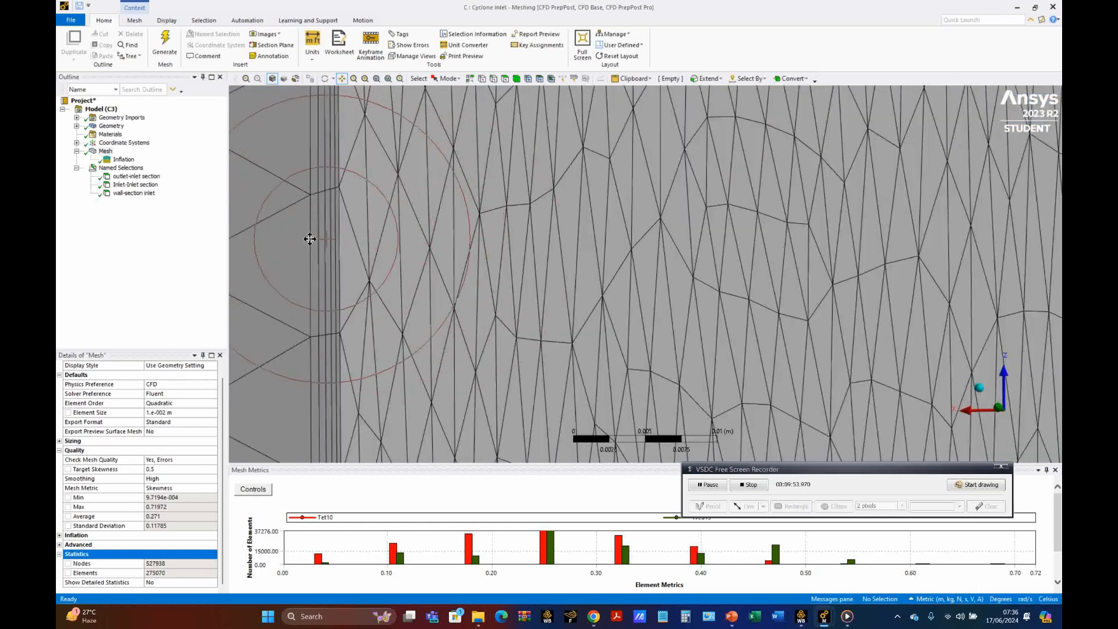
{"action": "scroll", "coordinate": [305, 242], "scroll_direction": "down", "scroll_amount": 3}
{"action": "scroll", "coordinate": [306, 245], "scroll_direction": "down", "scroll_amount": 3}
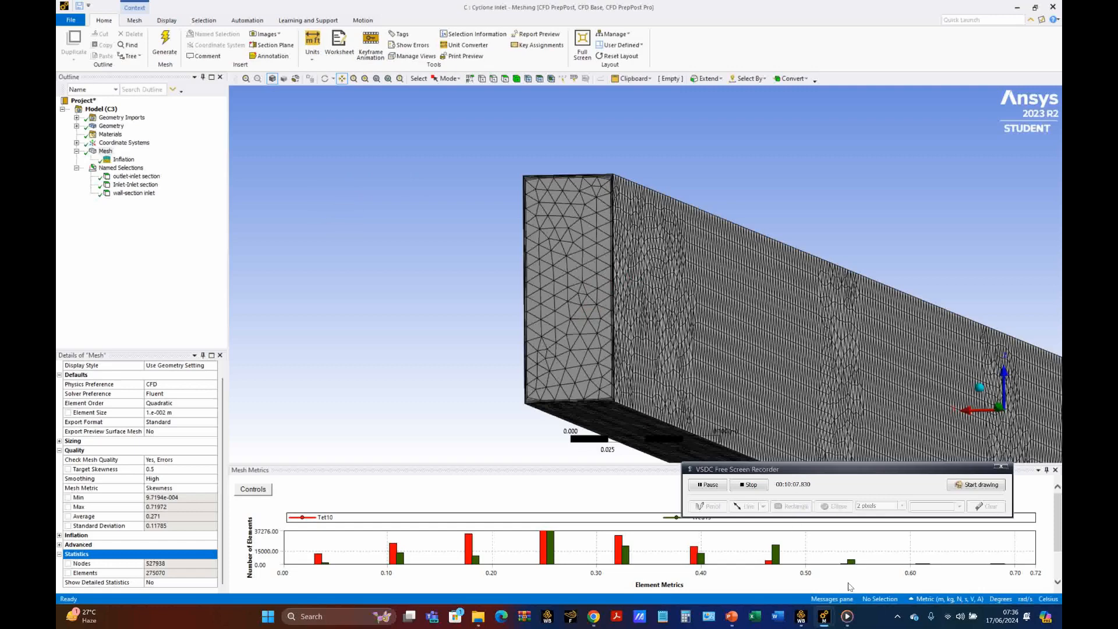
{"action": "mouse_move", "coordinate": [824, 616]}
{"action": "left_click", "coordinate": [870, 564]}
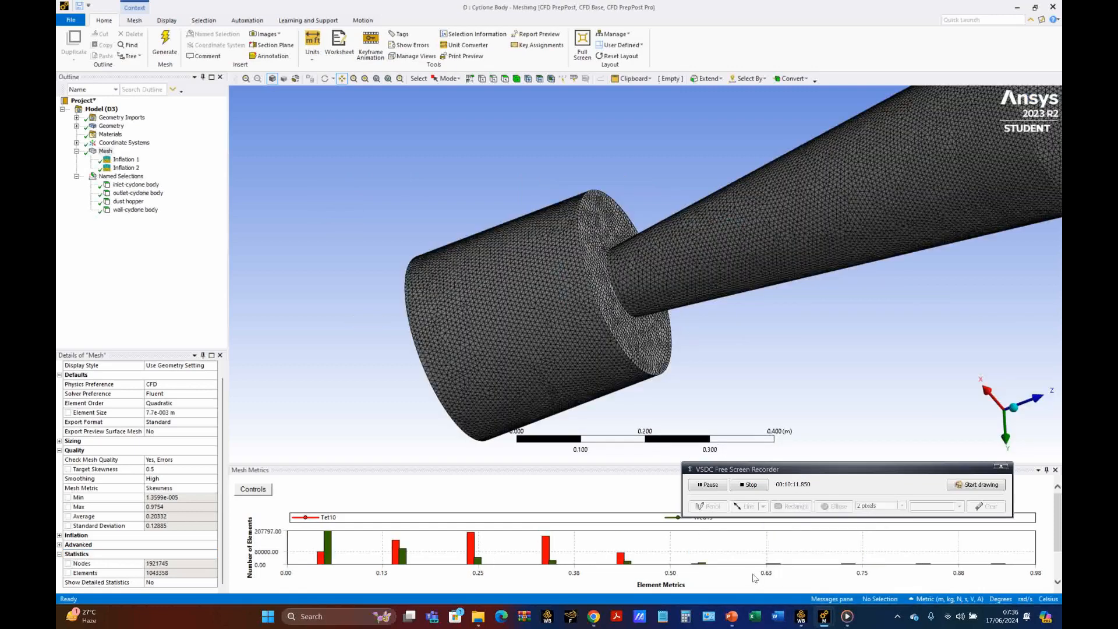
{"action": "mouse_move", "coordinate": [824, 618]}
{"action": "left_click", "coordinate": [766, 559]}
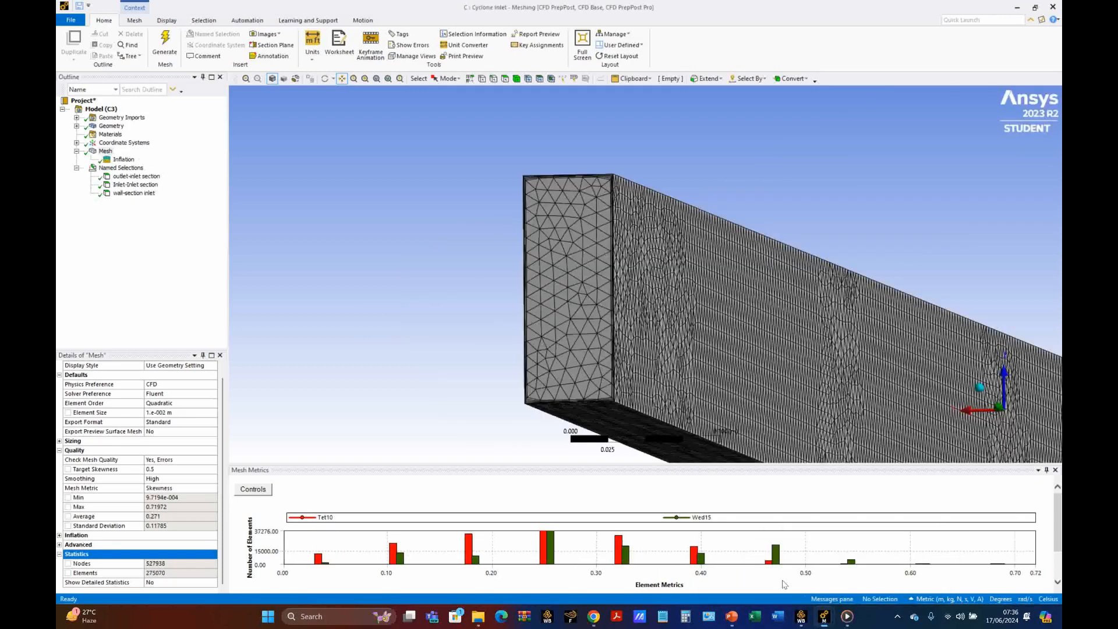
Step: Export the Cyclone Inlet mesh as a FLUENT input file named "Dirgo-17 Juni 2024-20-cyclone inlet" on drive D
{"action": "left_click", "coordinate": [68, 22]}
{"action": "left_click", "coordinate": [94, 239]}
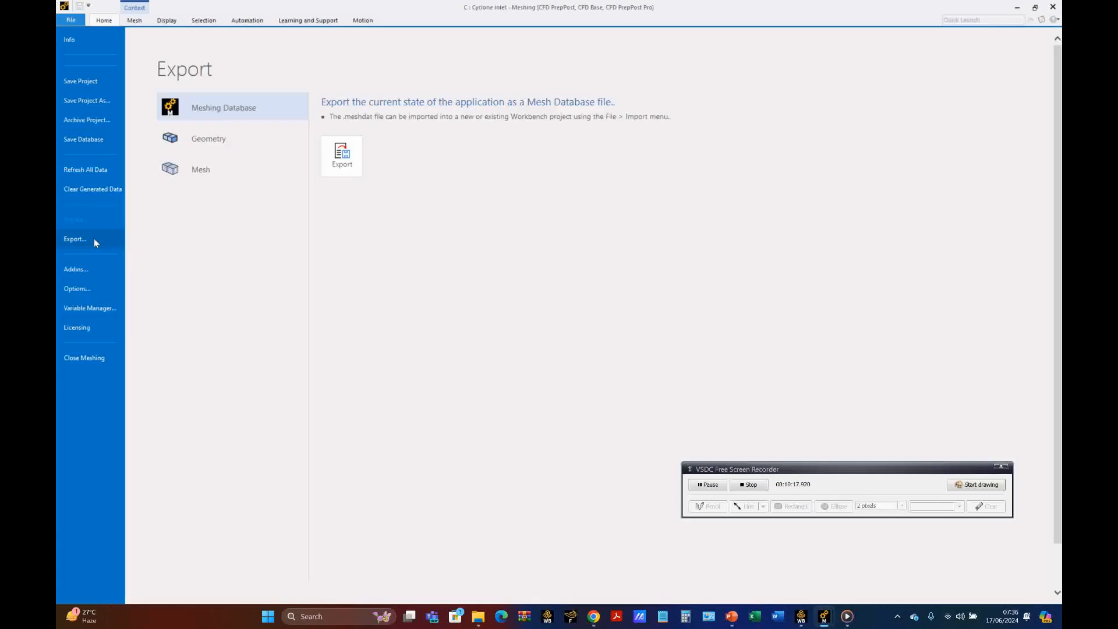
{"action": "left_click", "coordinate": [204, 173]}
{"action": "left_click", "coordinate": [356, 213]}
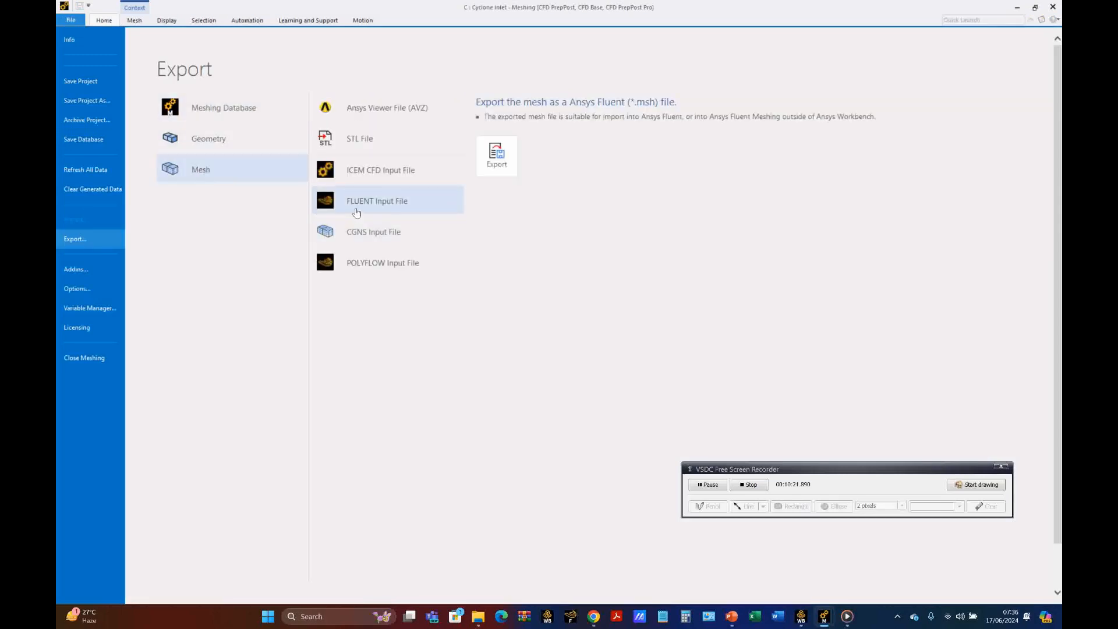
{"action": "left_click", "coordinate": [494, 172]}
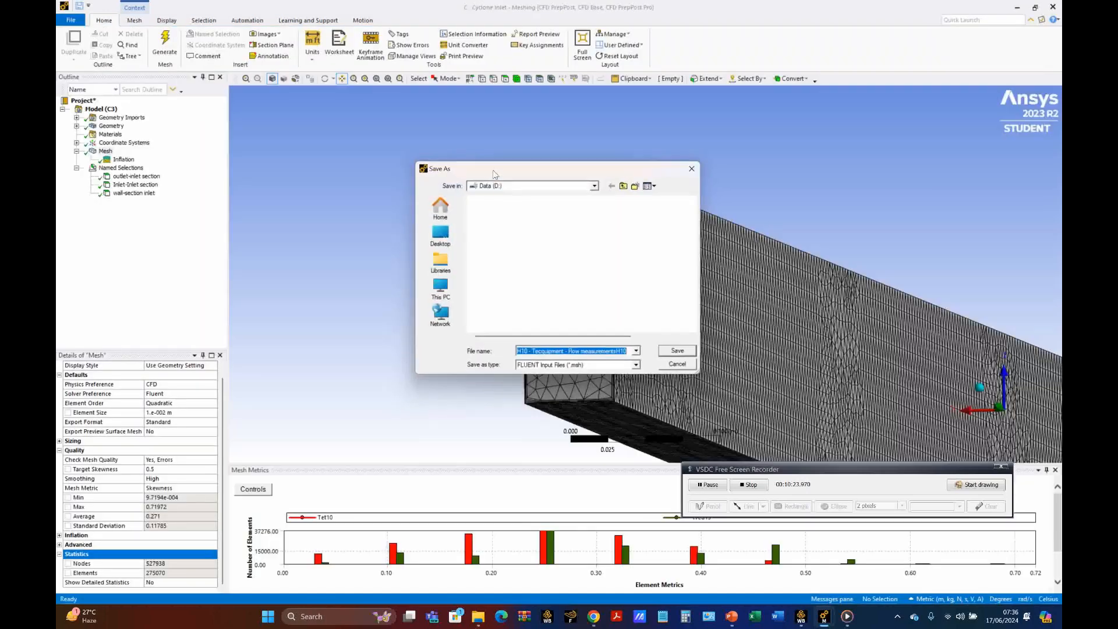
{"action": "scroll", "coordinate": [520, 256], "scroll_direction": "down", "scroll_amount": 2}
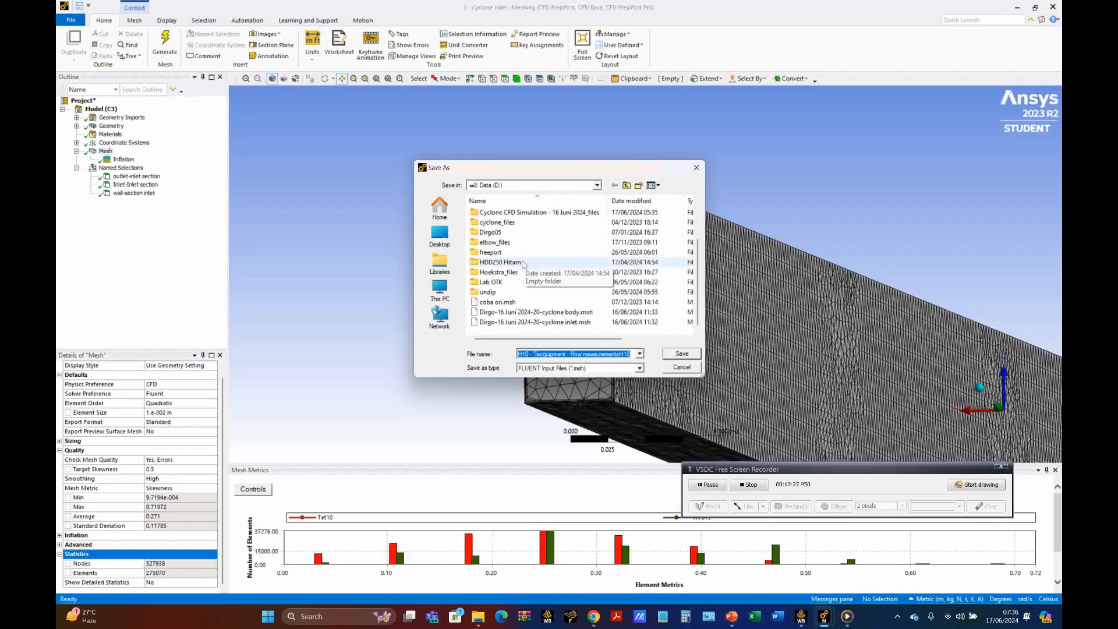
{"action": "left_click", "coordinate": [547, 323]}
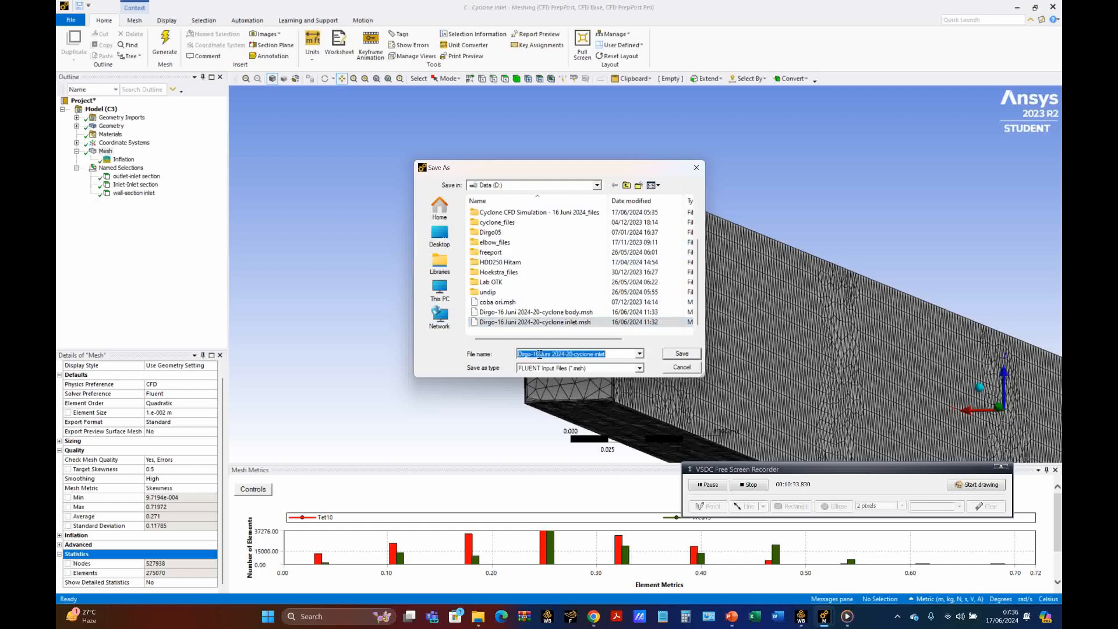
{"action": "left_click", "coordinate": [538, 353]}
{"action": "key", "text": "BackSpace"}
{"action": "type", "text": "7"}
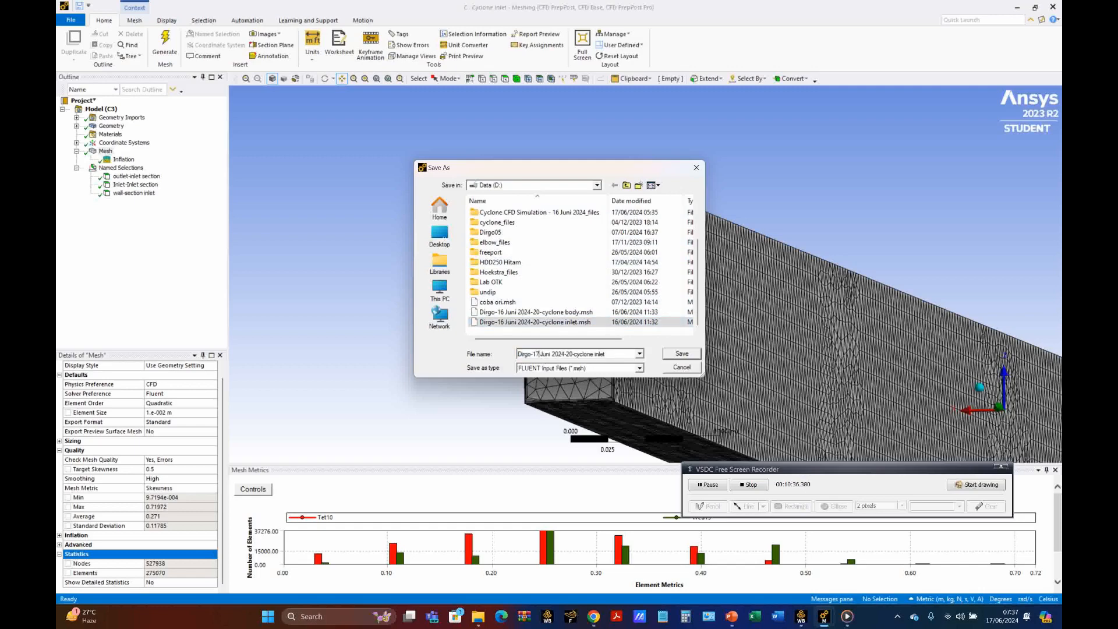
{"action": "left_click", "coordinate": [681, 354]}
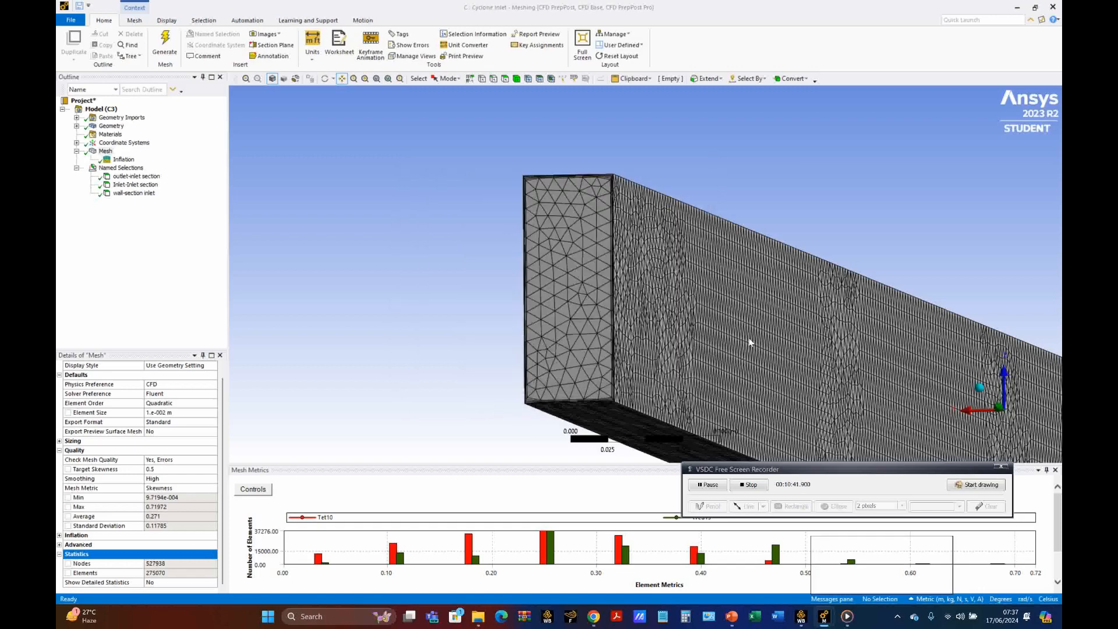
Step: Export the Cyclone Body mesh as a FLUENT input file on drive D, basing its name on "Dirgo-16 Juni 2024-20-cyclone body"
{"action": "mouse_move", "coordinate": [823, 616]}
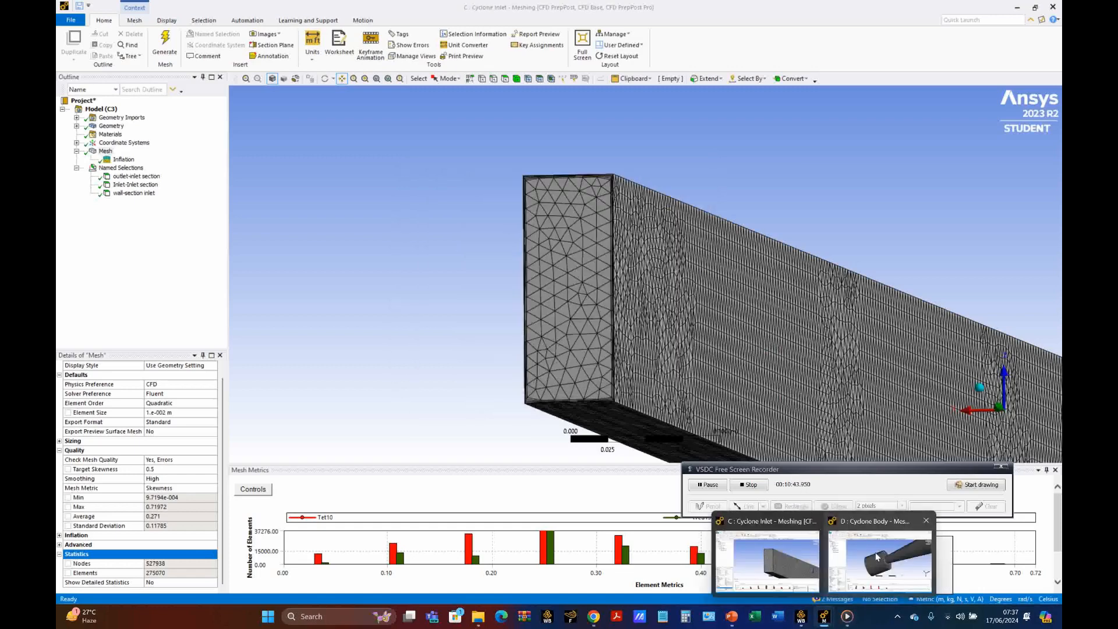
{"action": "left_click", "coordinate": [877, 554]}
{"action": "left_click", "coordinate": [68, 23]}
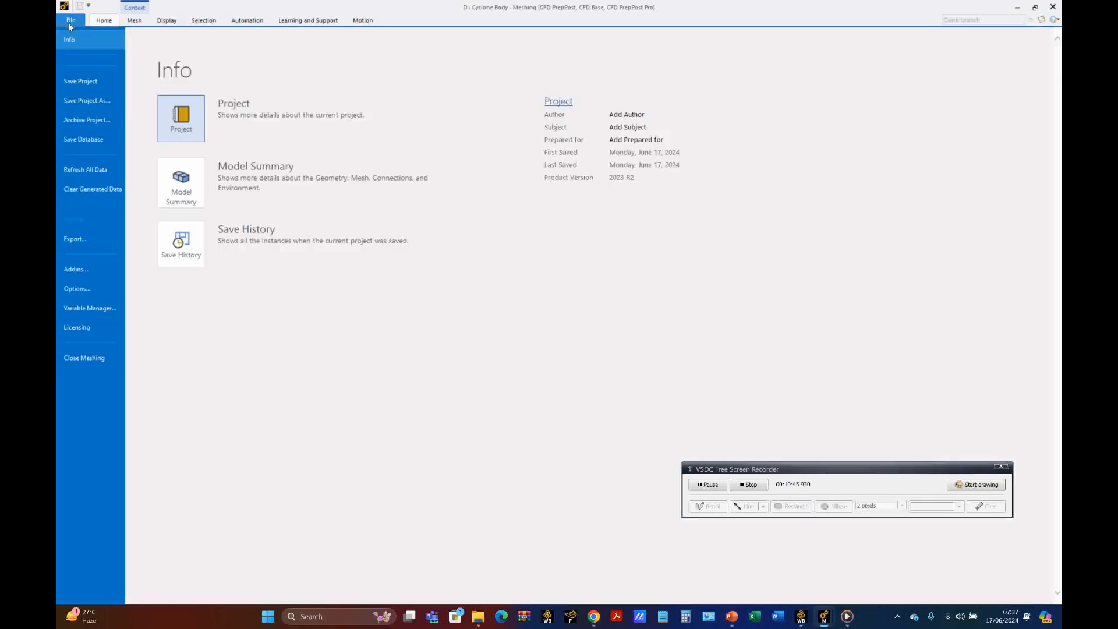
{"action": "left_click", "coordinate": [78, 238]}
{"action": "left_click", "coordinate": [198, 170]}
{"action": "left_click", "coordinate": [357, 211]}
{"action": "left_click", "coordinate": [496, 154]}
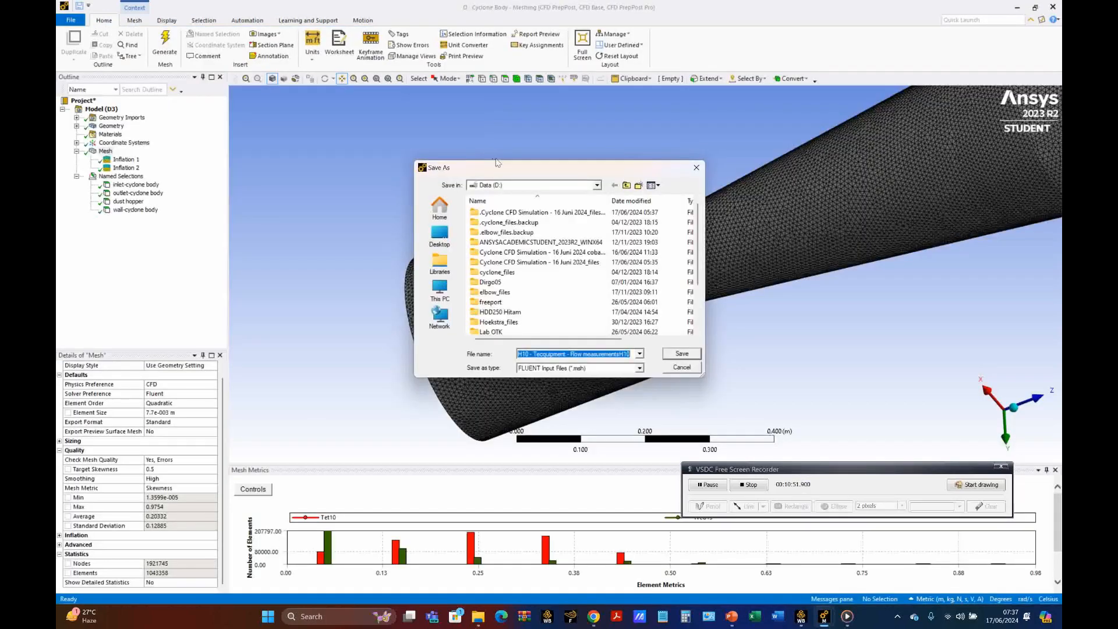
{"action": "scroll", "coordinate": [539, 250], "scroll_direction": "down", "scroll_amount": 2}
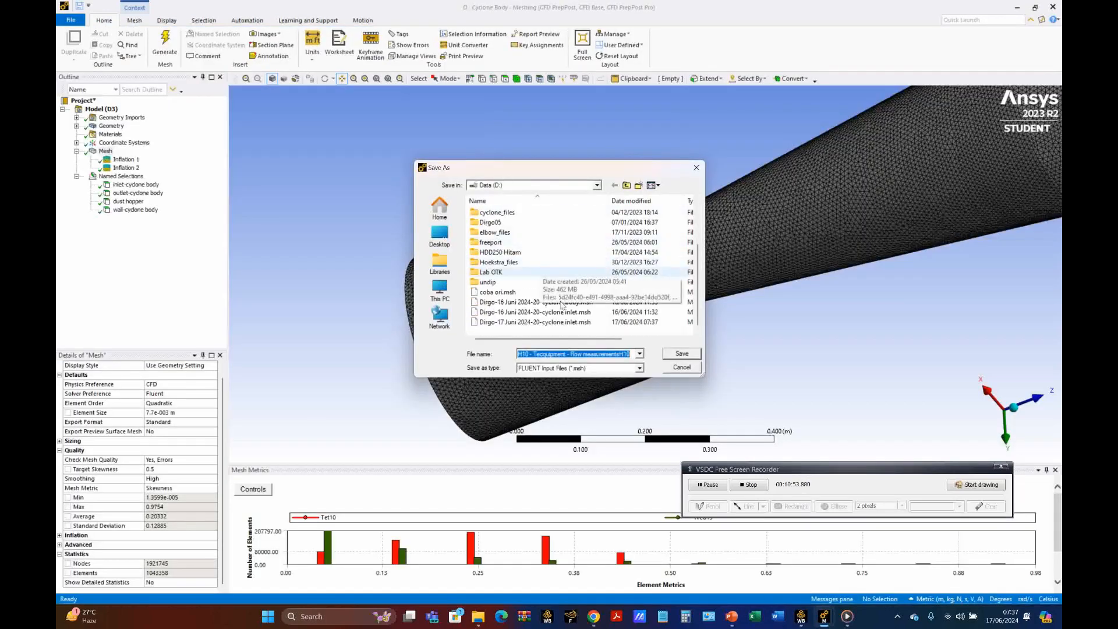
{"action": "left_click", "coordinate": [517, 299]}
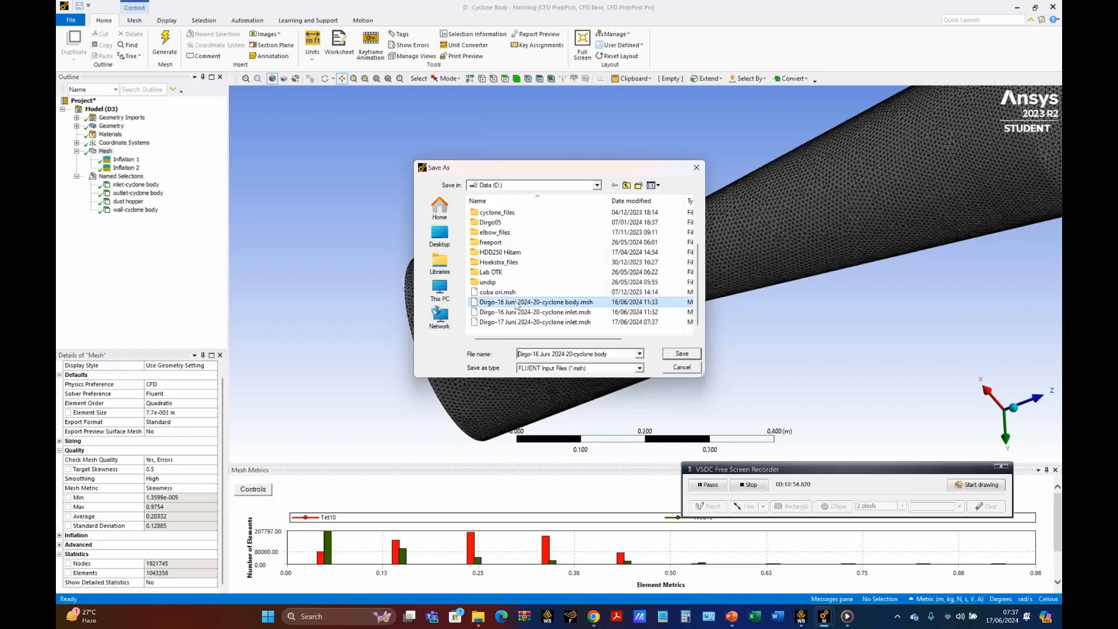
{"action": "left_click", "coordinate": [538, 355]}
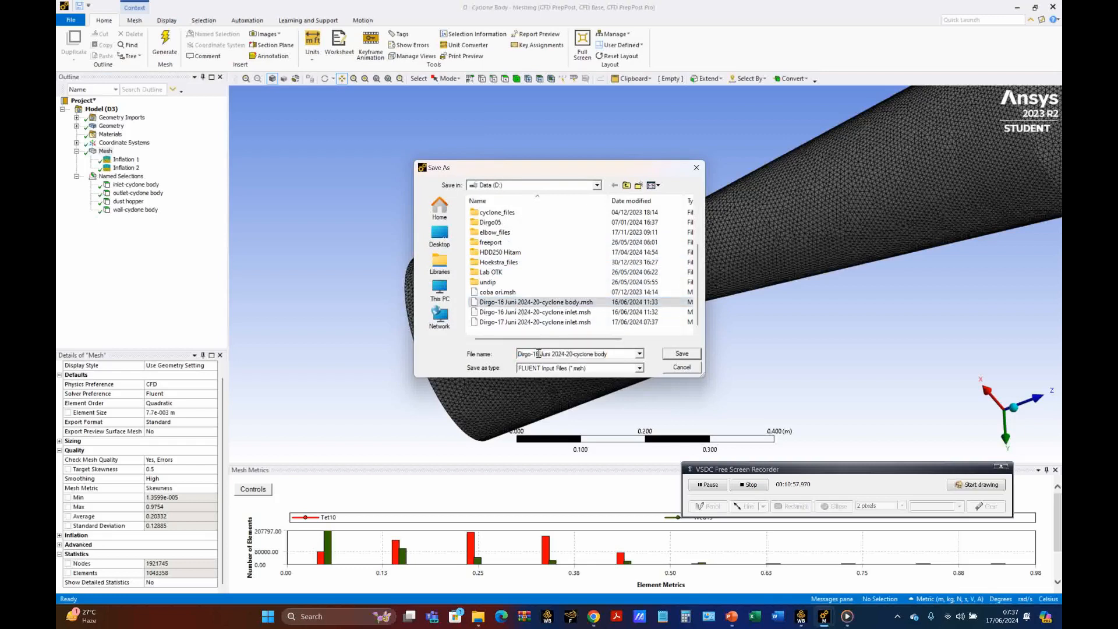
{"action": "left_click", "coordinate": [585, 324]}
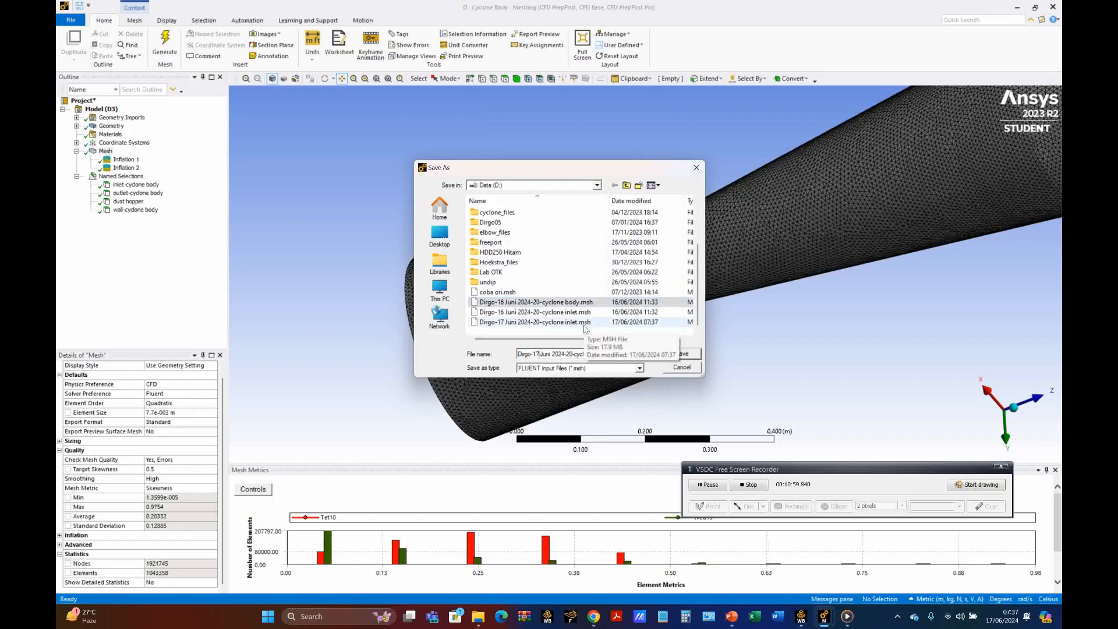
{"action": "left_click", "coordinate": [682, 354]}
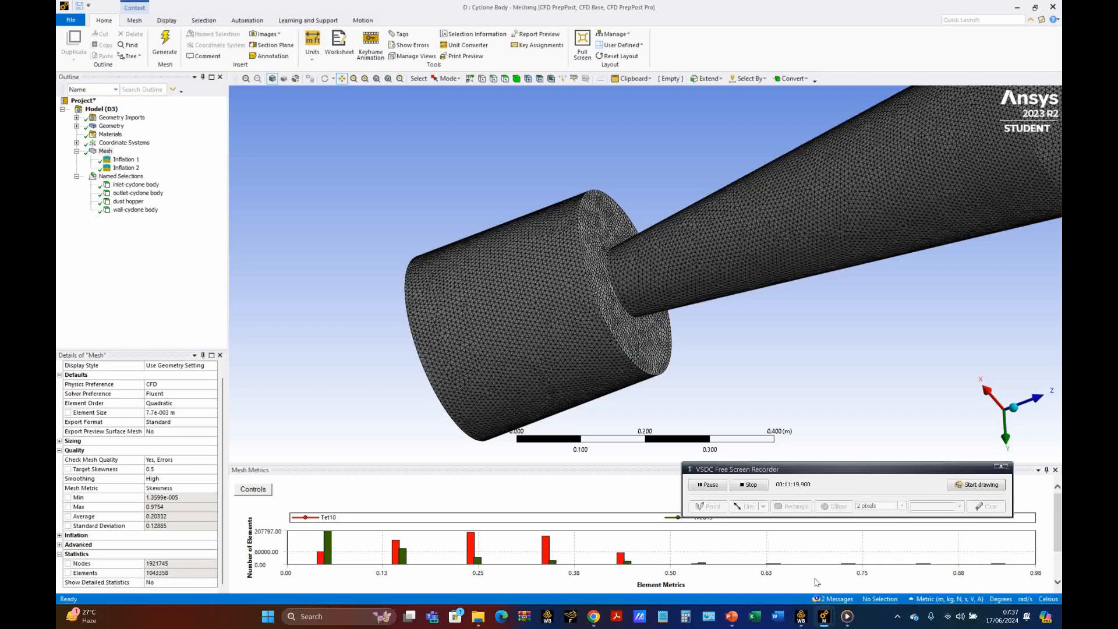
Step: Switch to Workbench, save the cyclone simulation project and exit
{"action": "left_click", "coordinate": [801, 617]}
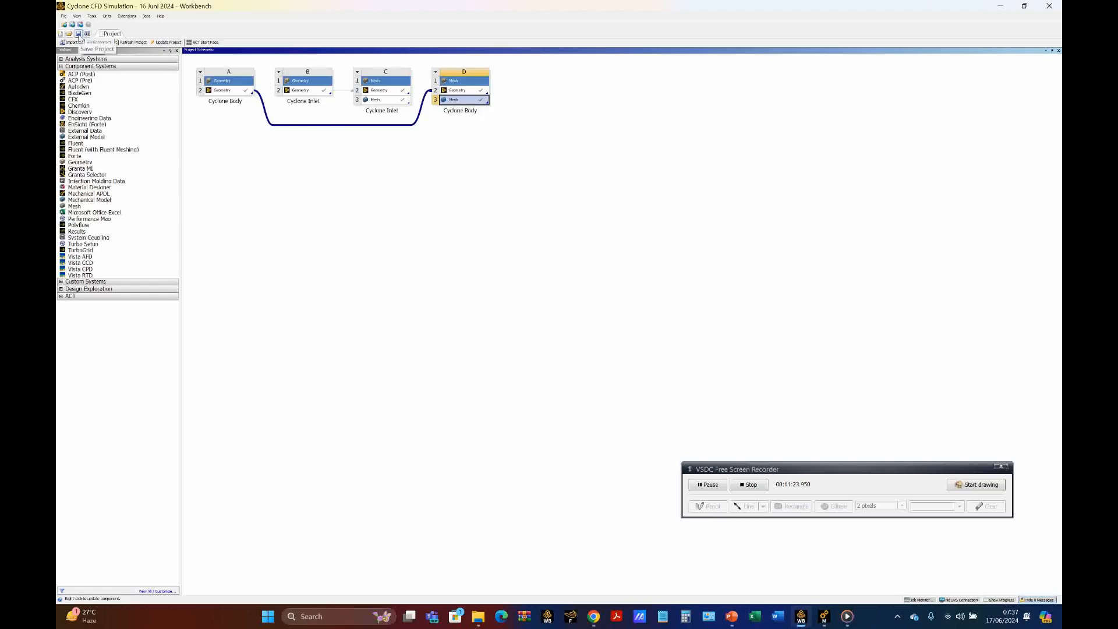
{"action": "left_click", "coordinate": [78, 34]}
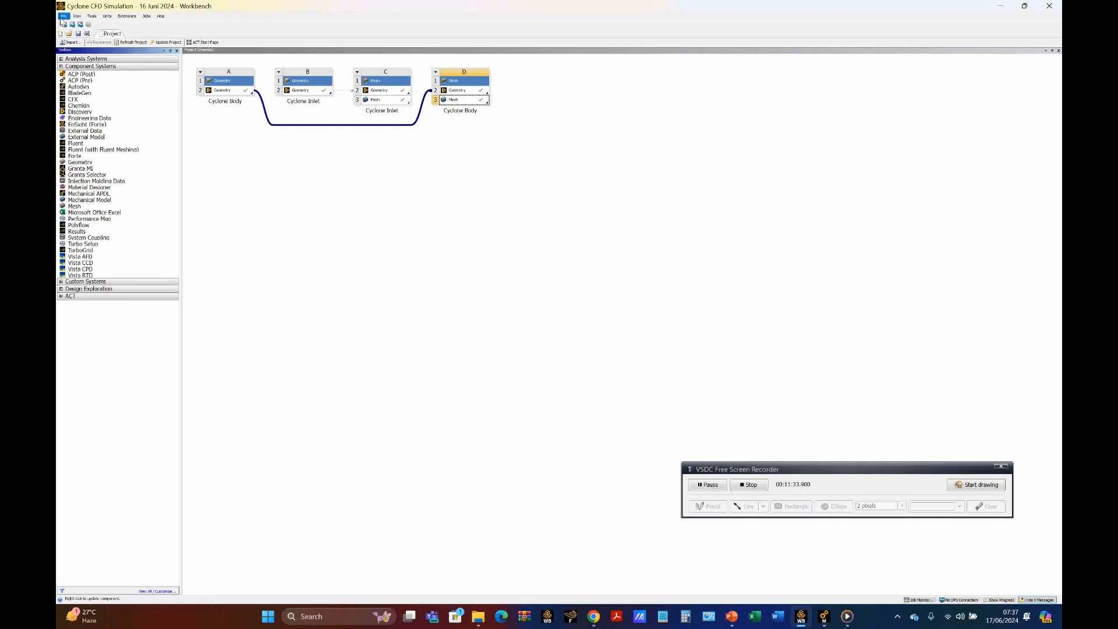
{"action": "left_click", "coordinate": [64, 16]}
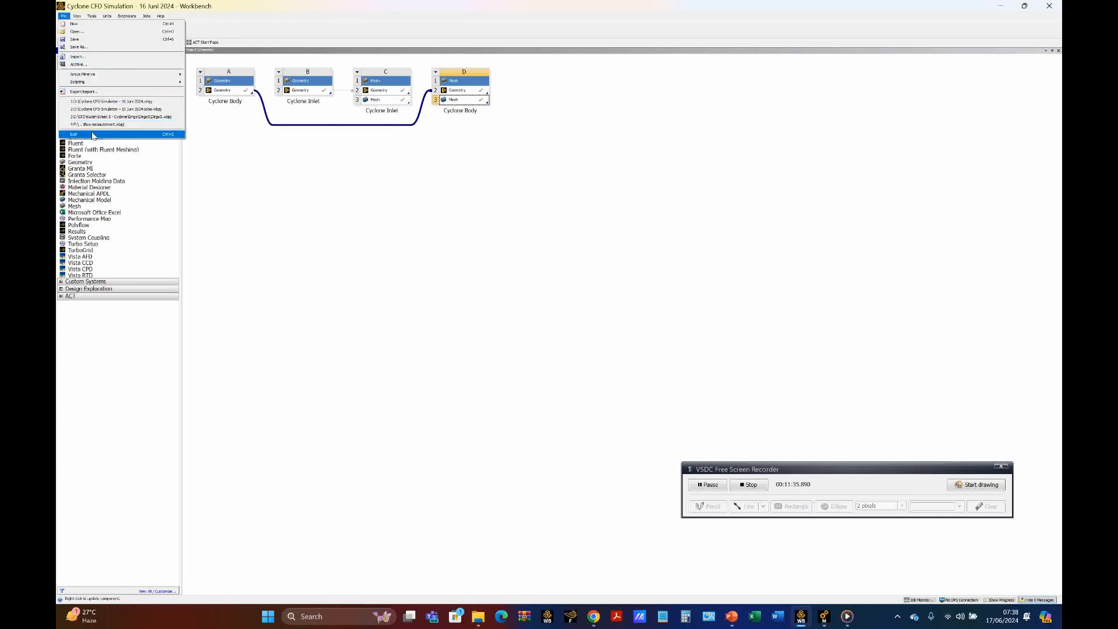